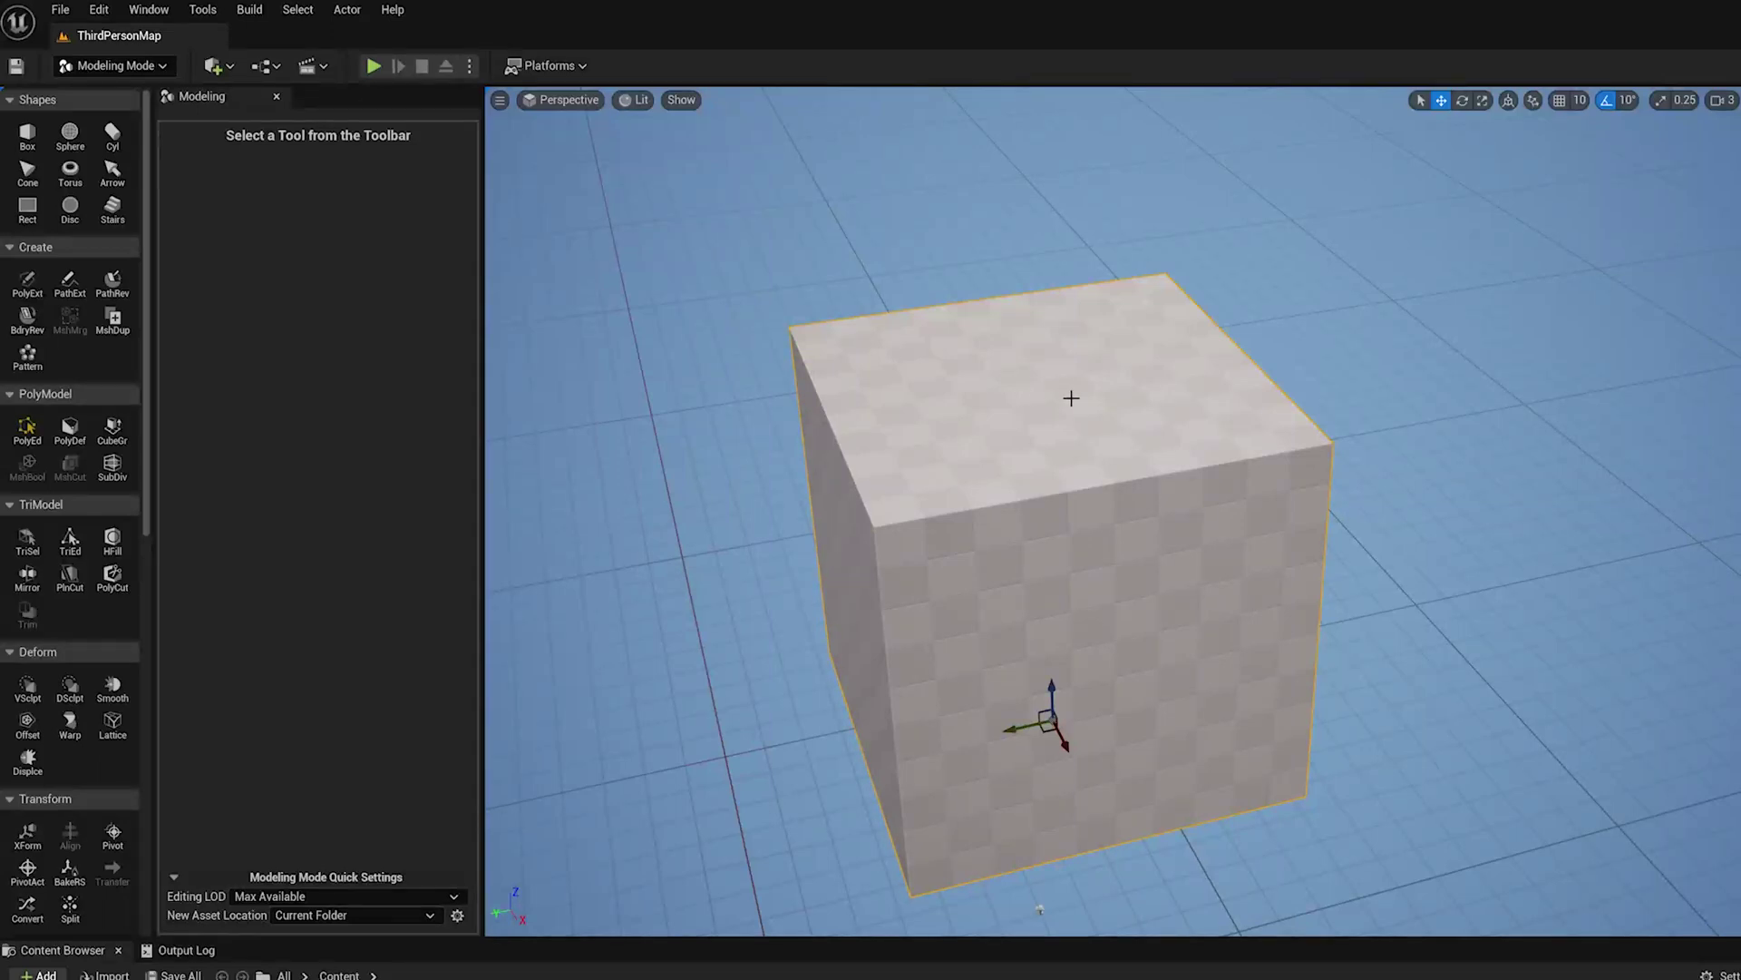
# Inset the cube's top face with PolyGroup Edit, creating a smaller centre face, and accept the edit.
pyautogui.moveTo(1125, 404)
pyautogui.keyDown('alt'); pyautogui.mouseDown()
pyautogui.moveTo(1088, 405)
pyautogui.moveTo(1113, 404)
pyautogui.mouseUp(); pyautogui.keyUp('alt')
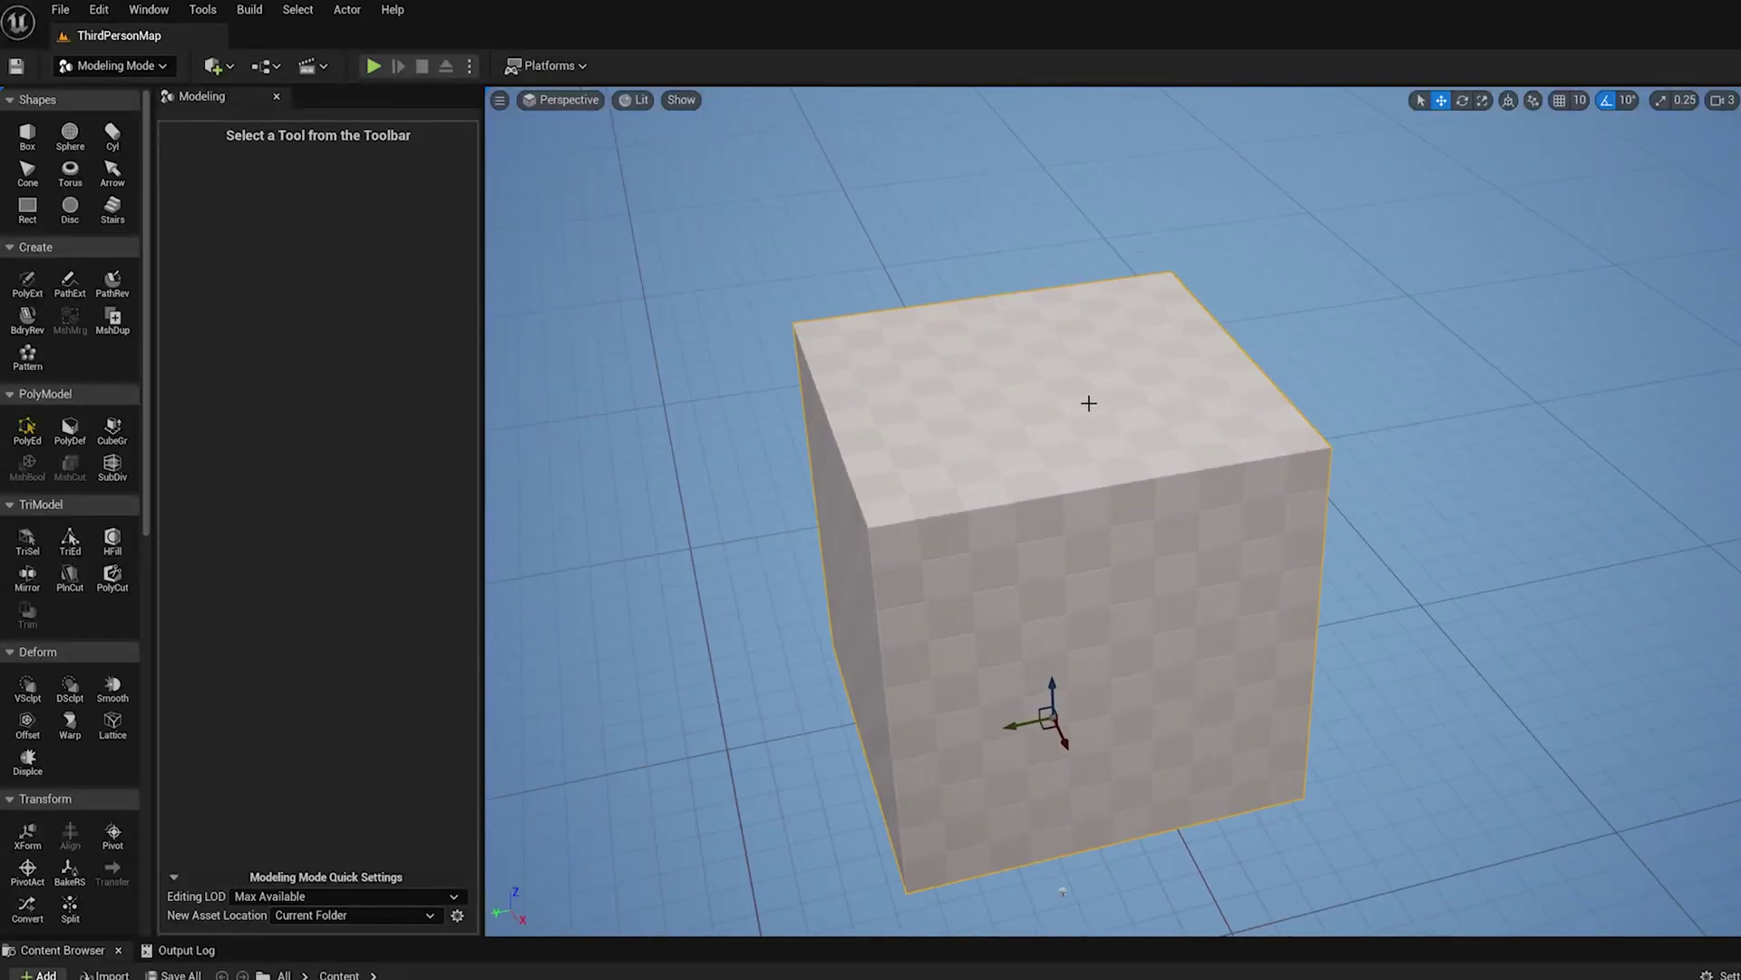
pyautogui.keyDown('alt'); pyautogui.moveTo(1008, 412); pyautogui.dragTo(865, 460); pyautogui.keyUp('alt')
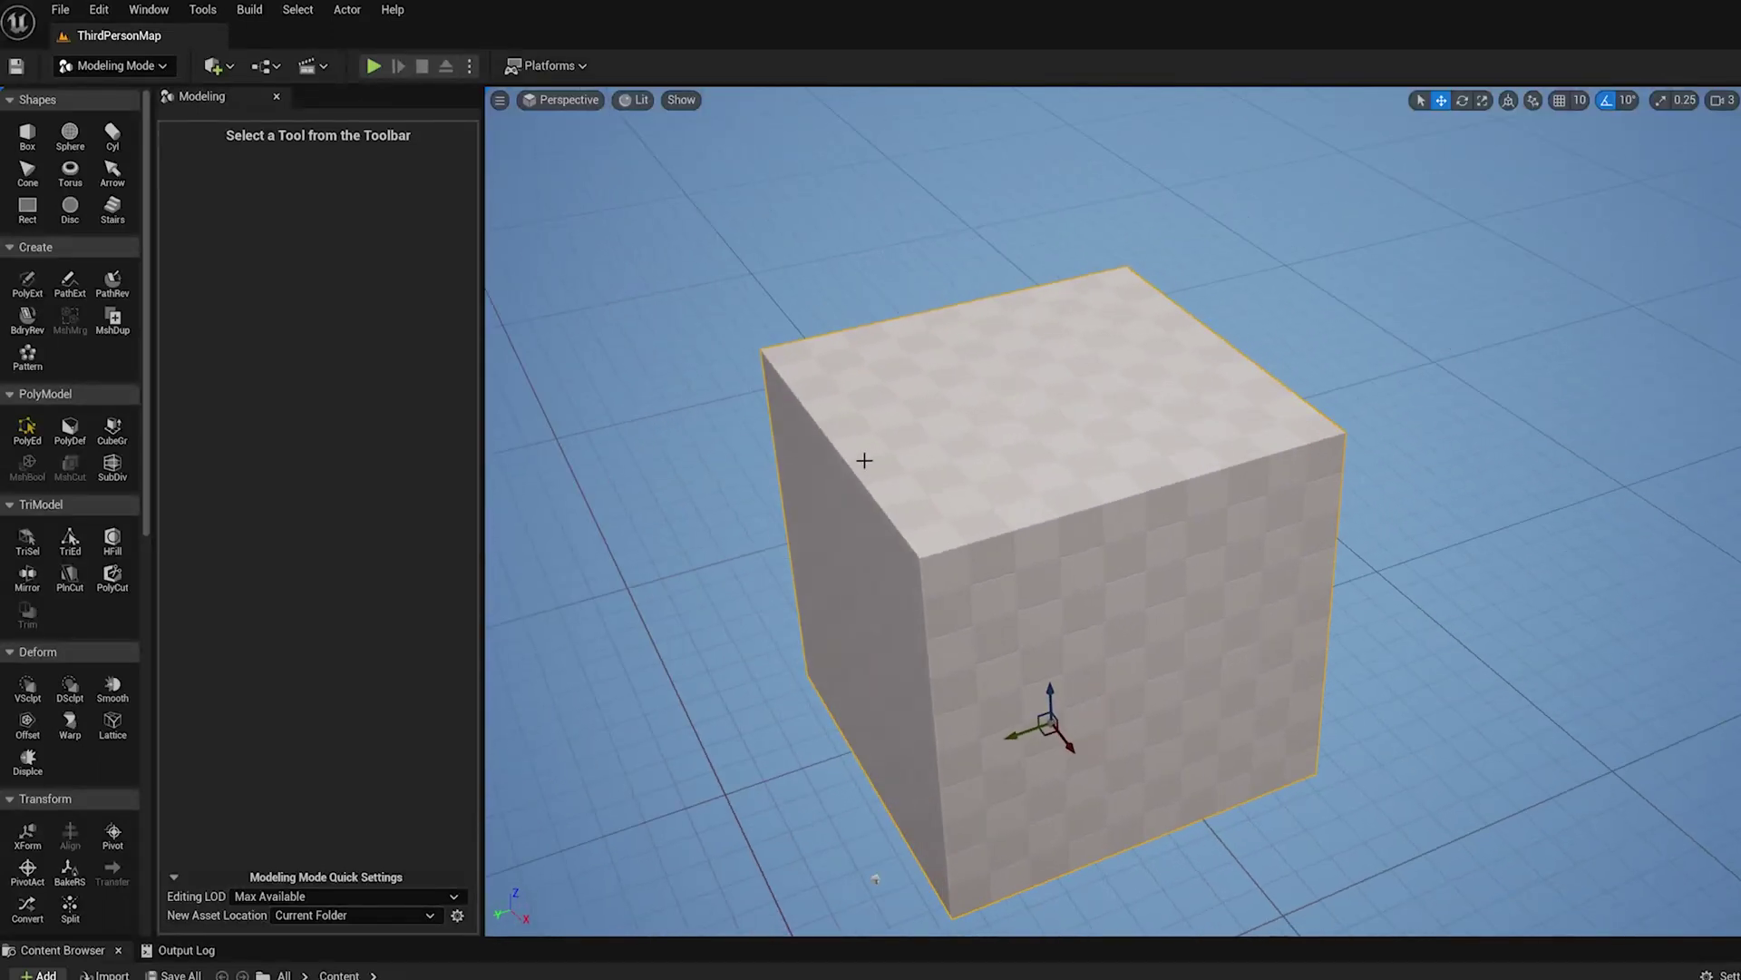
pyautogui.click(27, 430)
pyautogui.click(1052, 408)
pyautogui.scroll(1, 1052, 408)
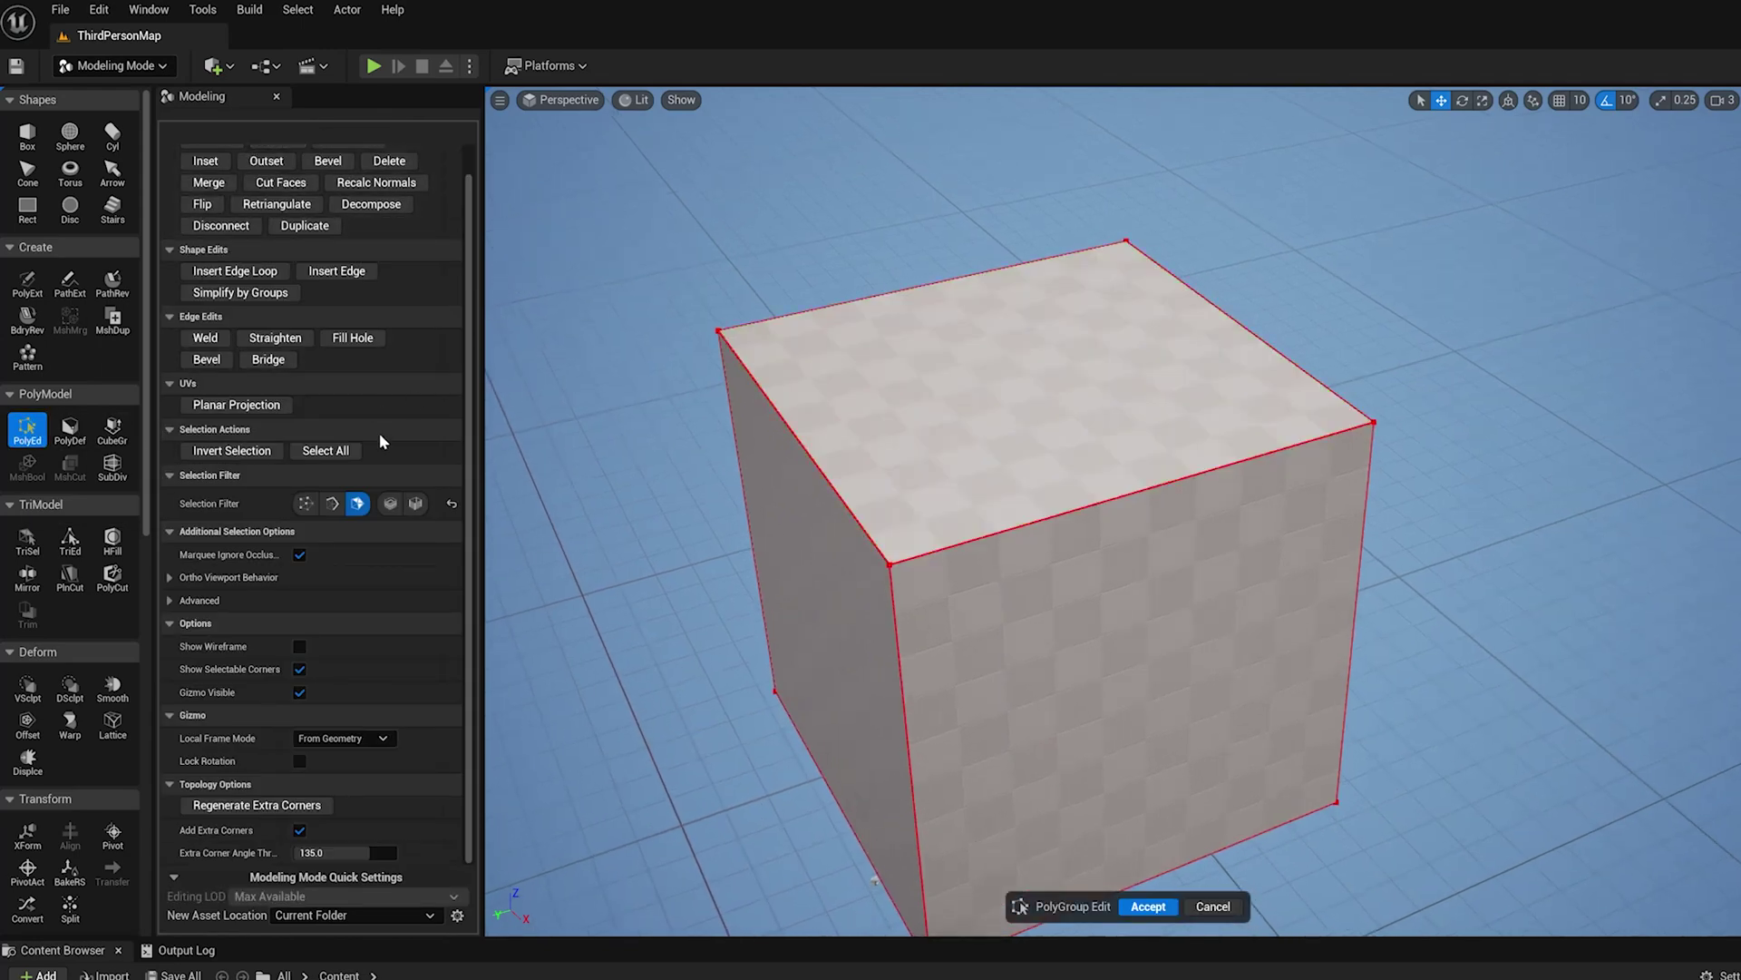
pyautogui.moveTo(468, 461); pyautogui.dragTo(468, 425)
pyautogui.moveTo(984, 381)
pyautogui.keyDown('alt'); pyautogui.mouseDown()
pyautogui.moveTo(975, 419)
pyautogui.moveTo(969, 371)
pyautogui.mouseUp(); pyautogui.keyUp('alt')
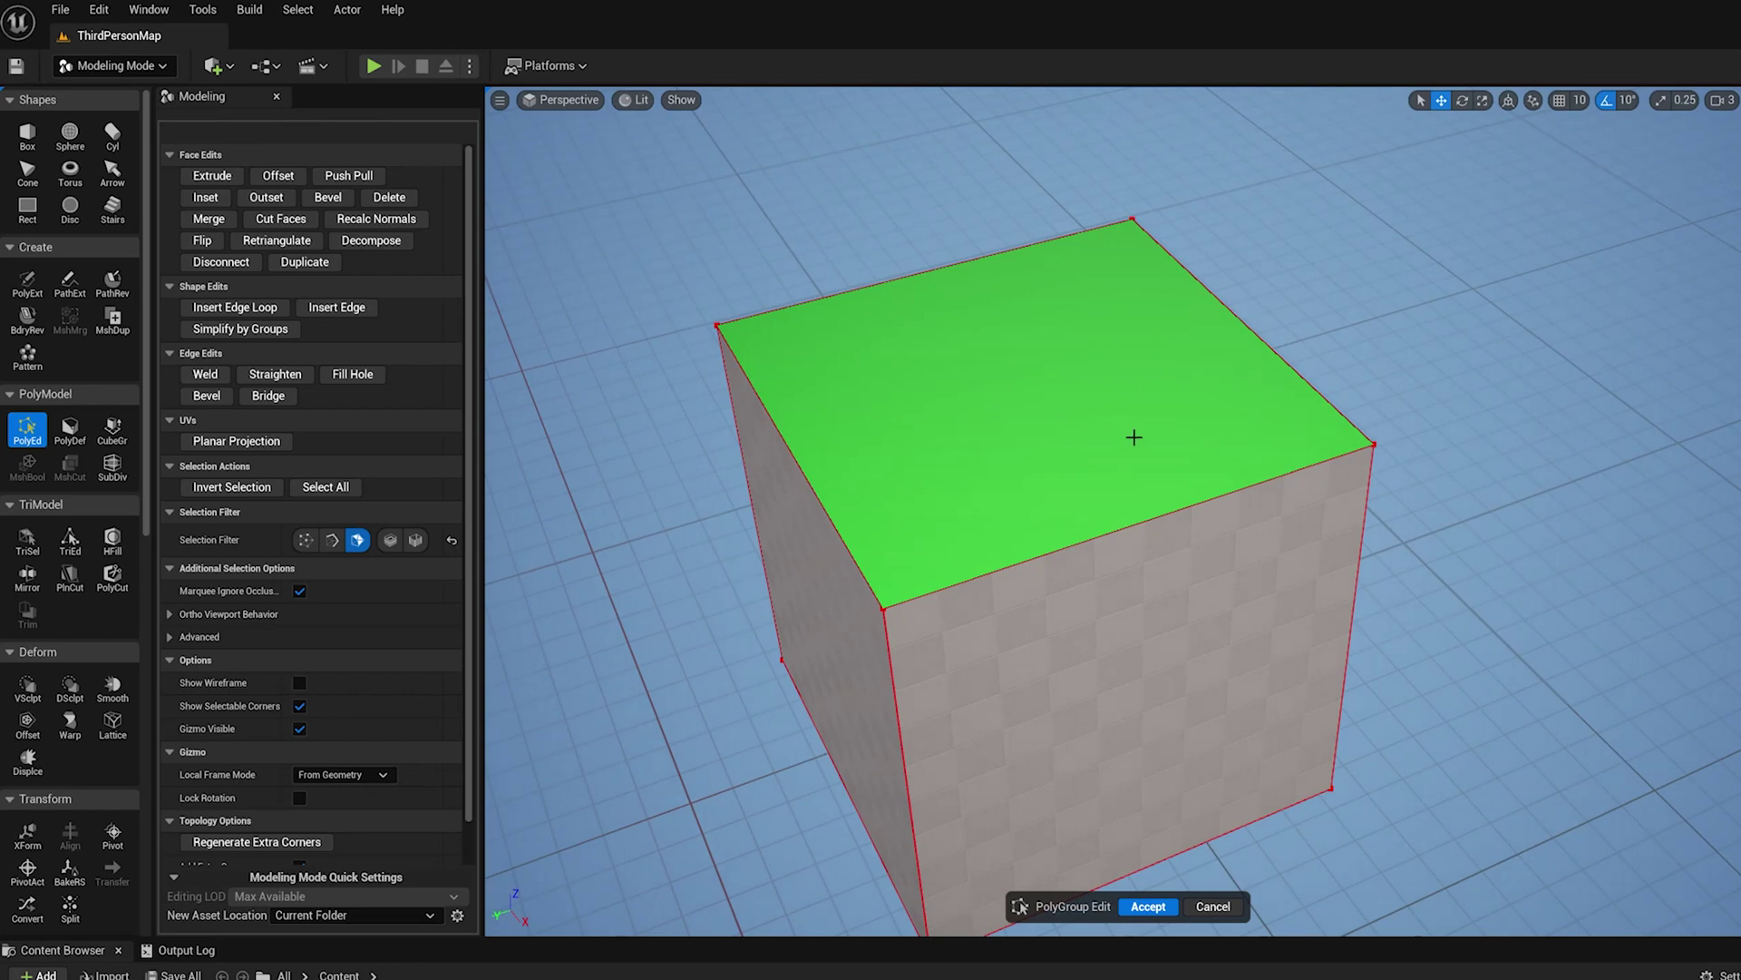
pyautogui.click(775, 397)
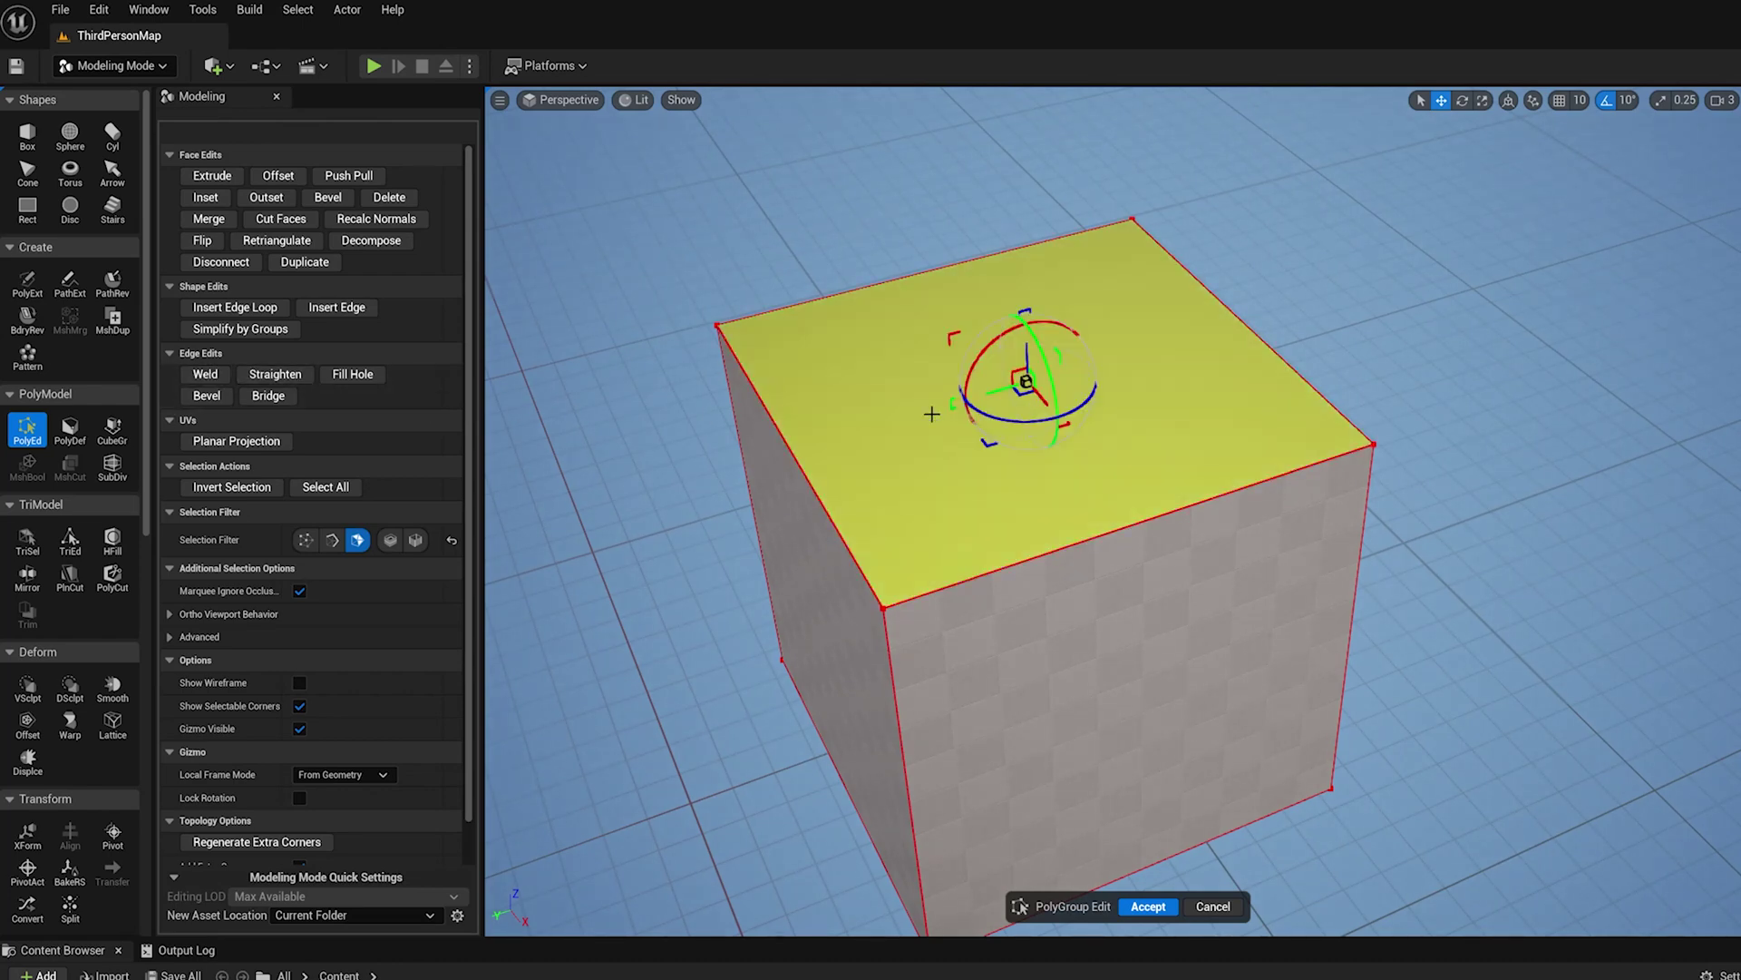
pyautogui.click(222, 196)
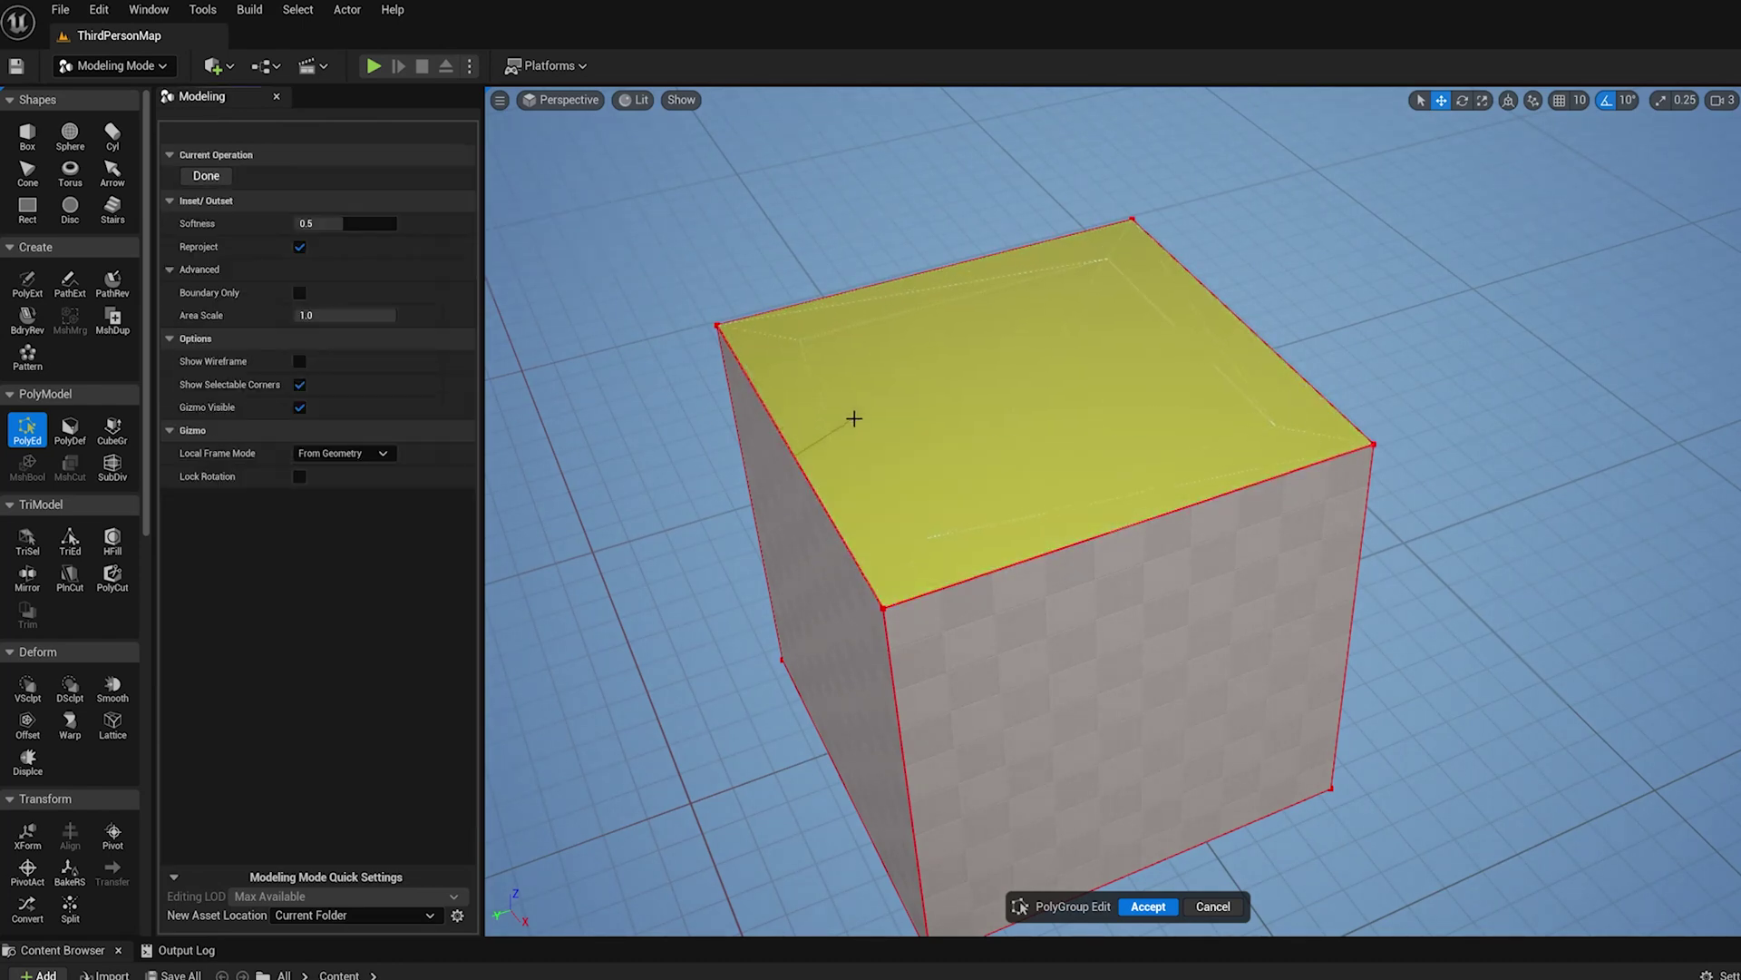
pyautogui.click(909, 420)
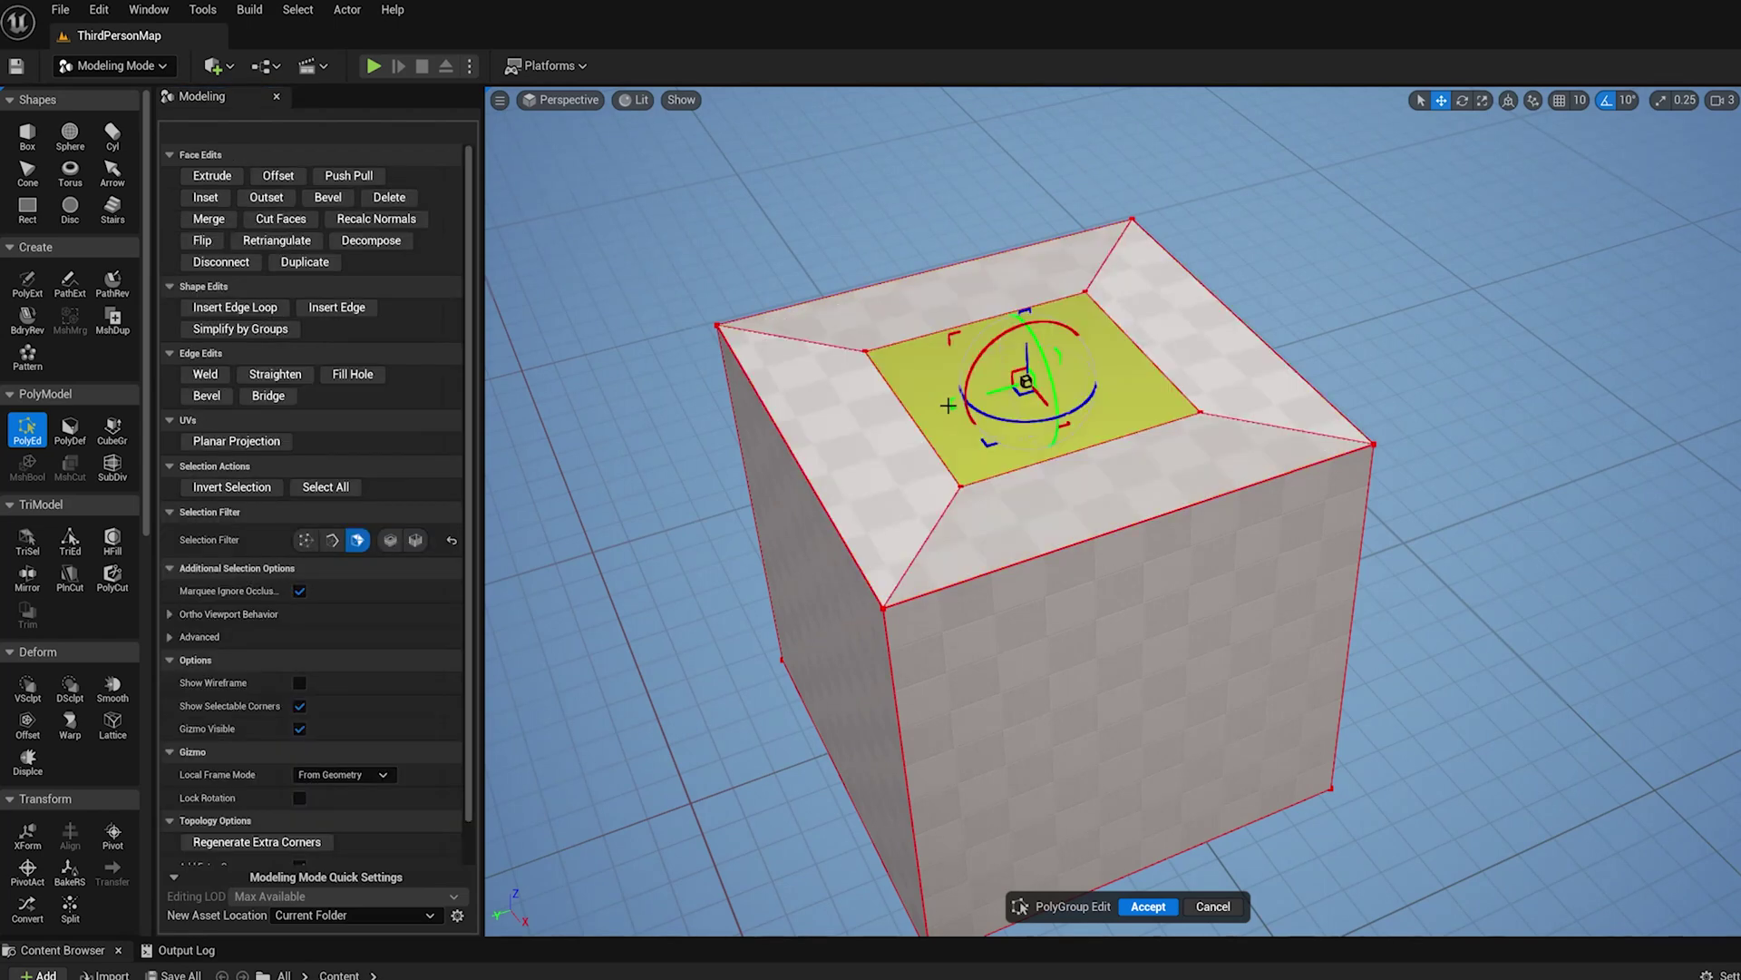
pyautogui.click(1148, 907)
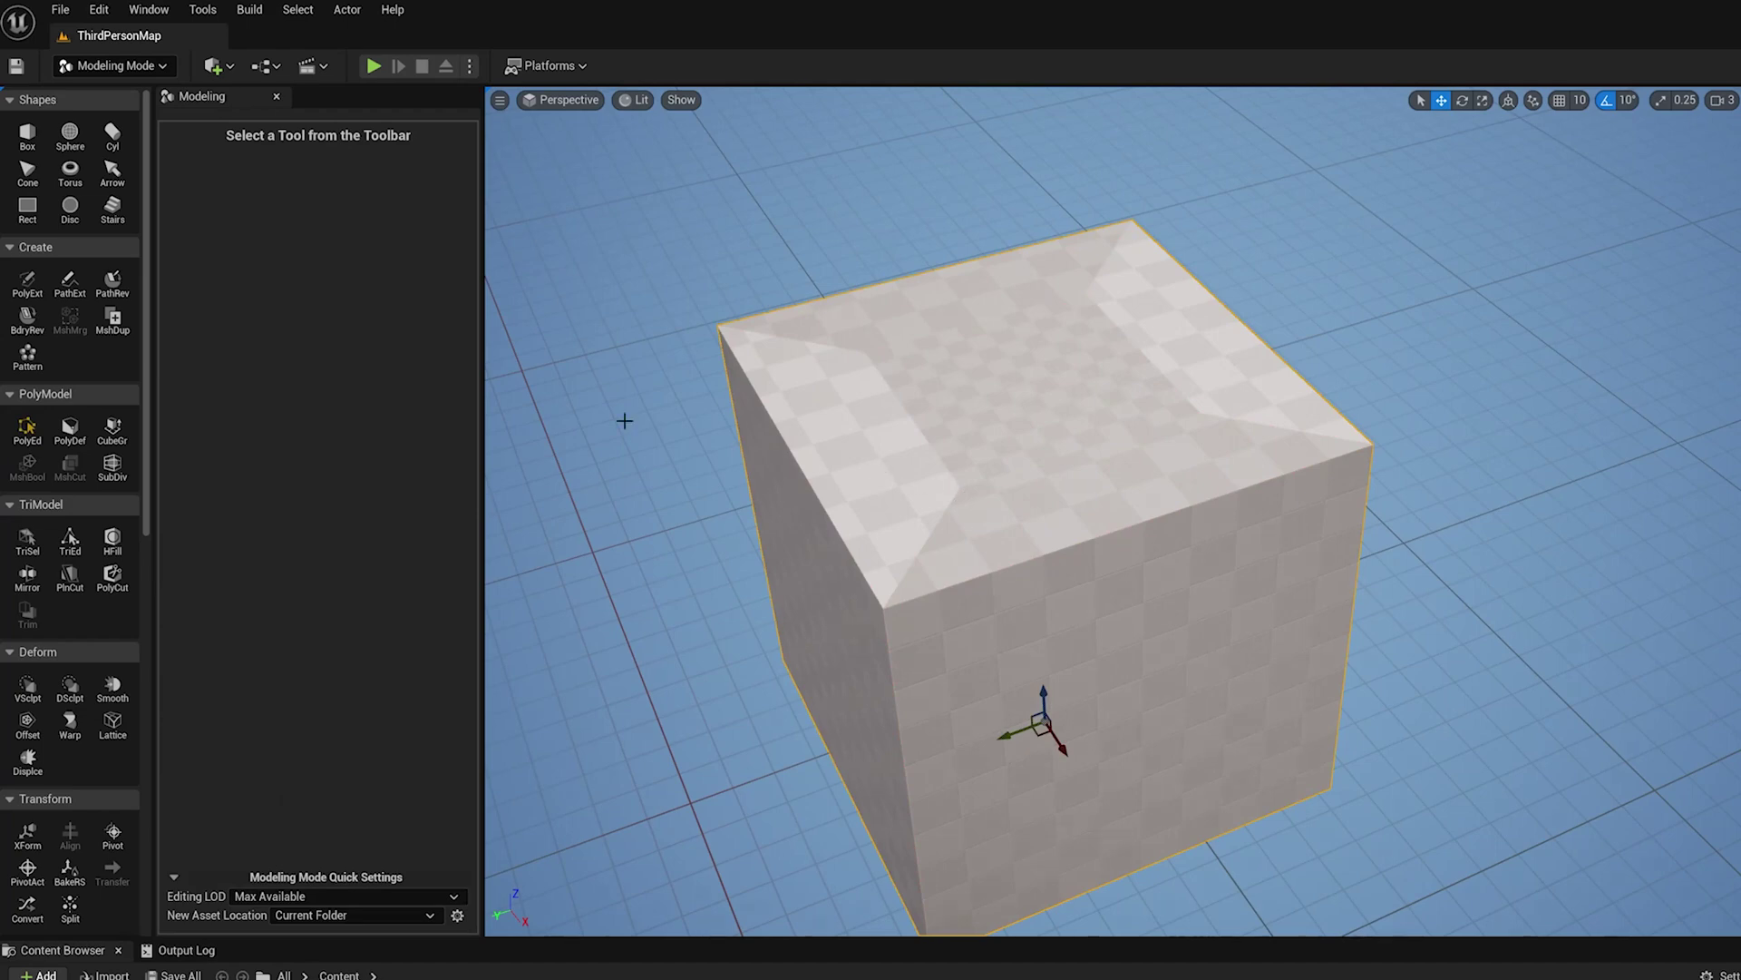
# Reopen PolyGroup Edit and delete the inset centre face together with the two opposite border faces beside it.
pyautogui.click(25, 435)
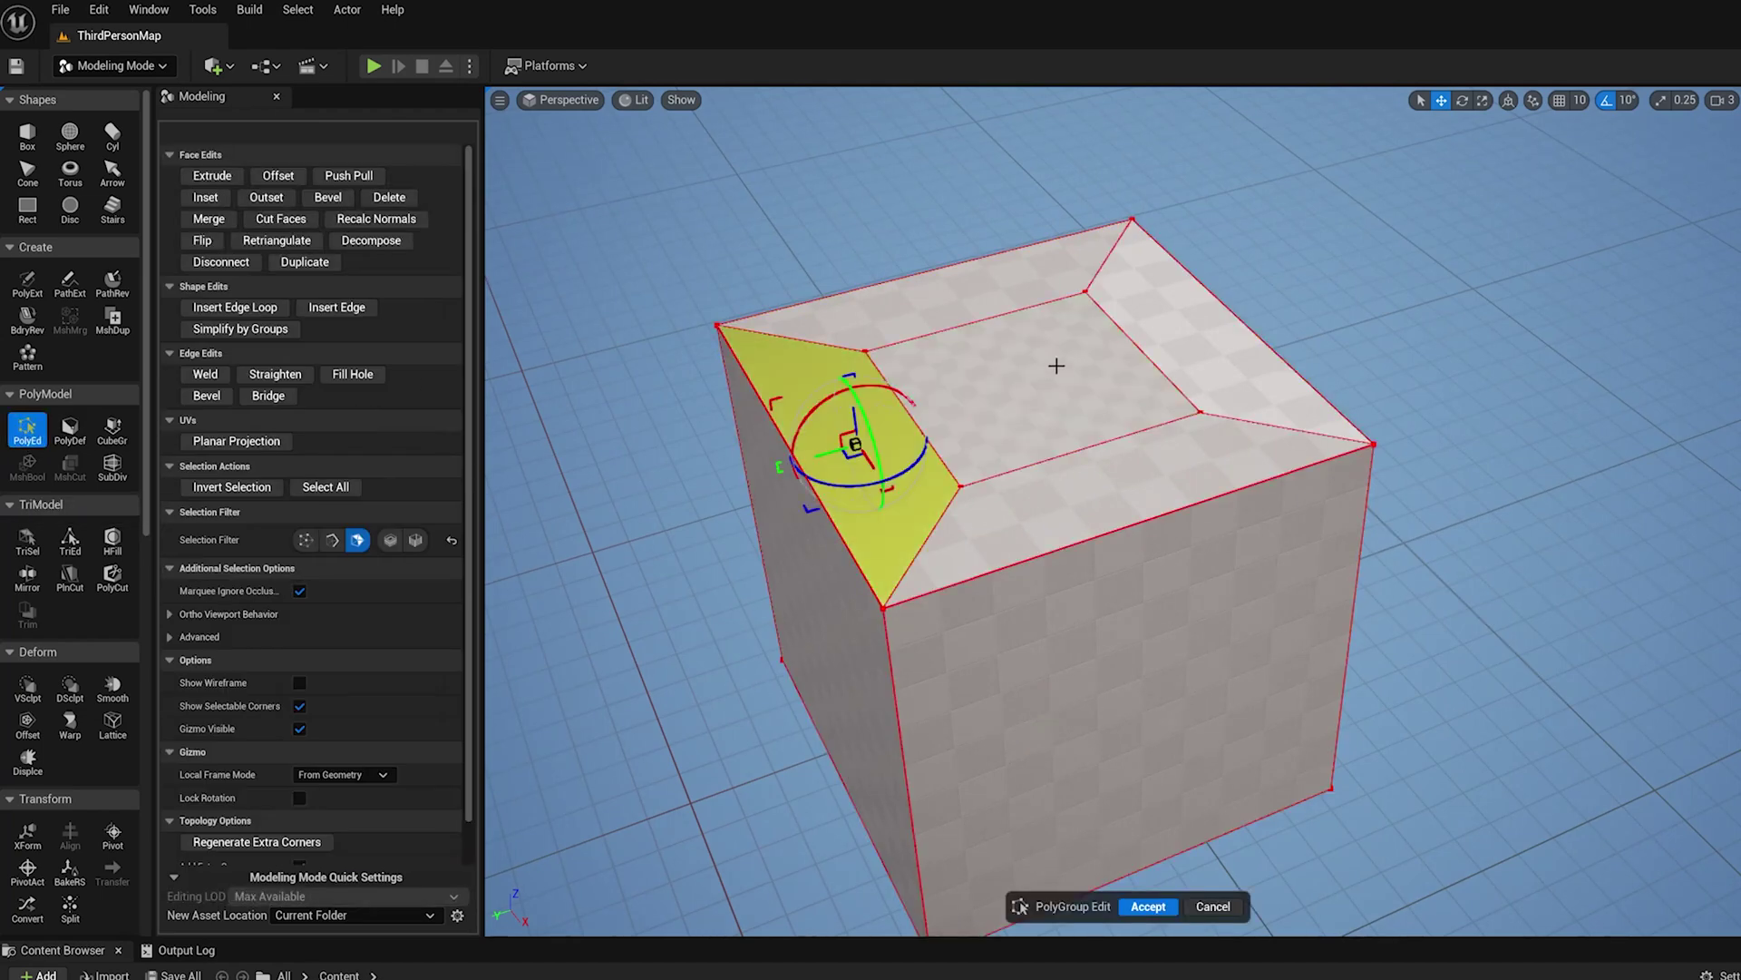
pyautogui.click(866, 459)
pyautogui.keyDown('shift'); pyautogui.click(1128, 350); pyautogui.keyUp('shift')
pyautogui.keyDown('shift'); pyautogui.click(1150, 319); pyautogui.keyUp('shift')
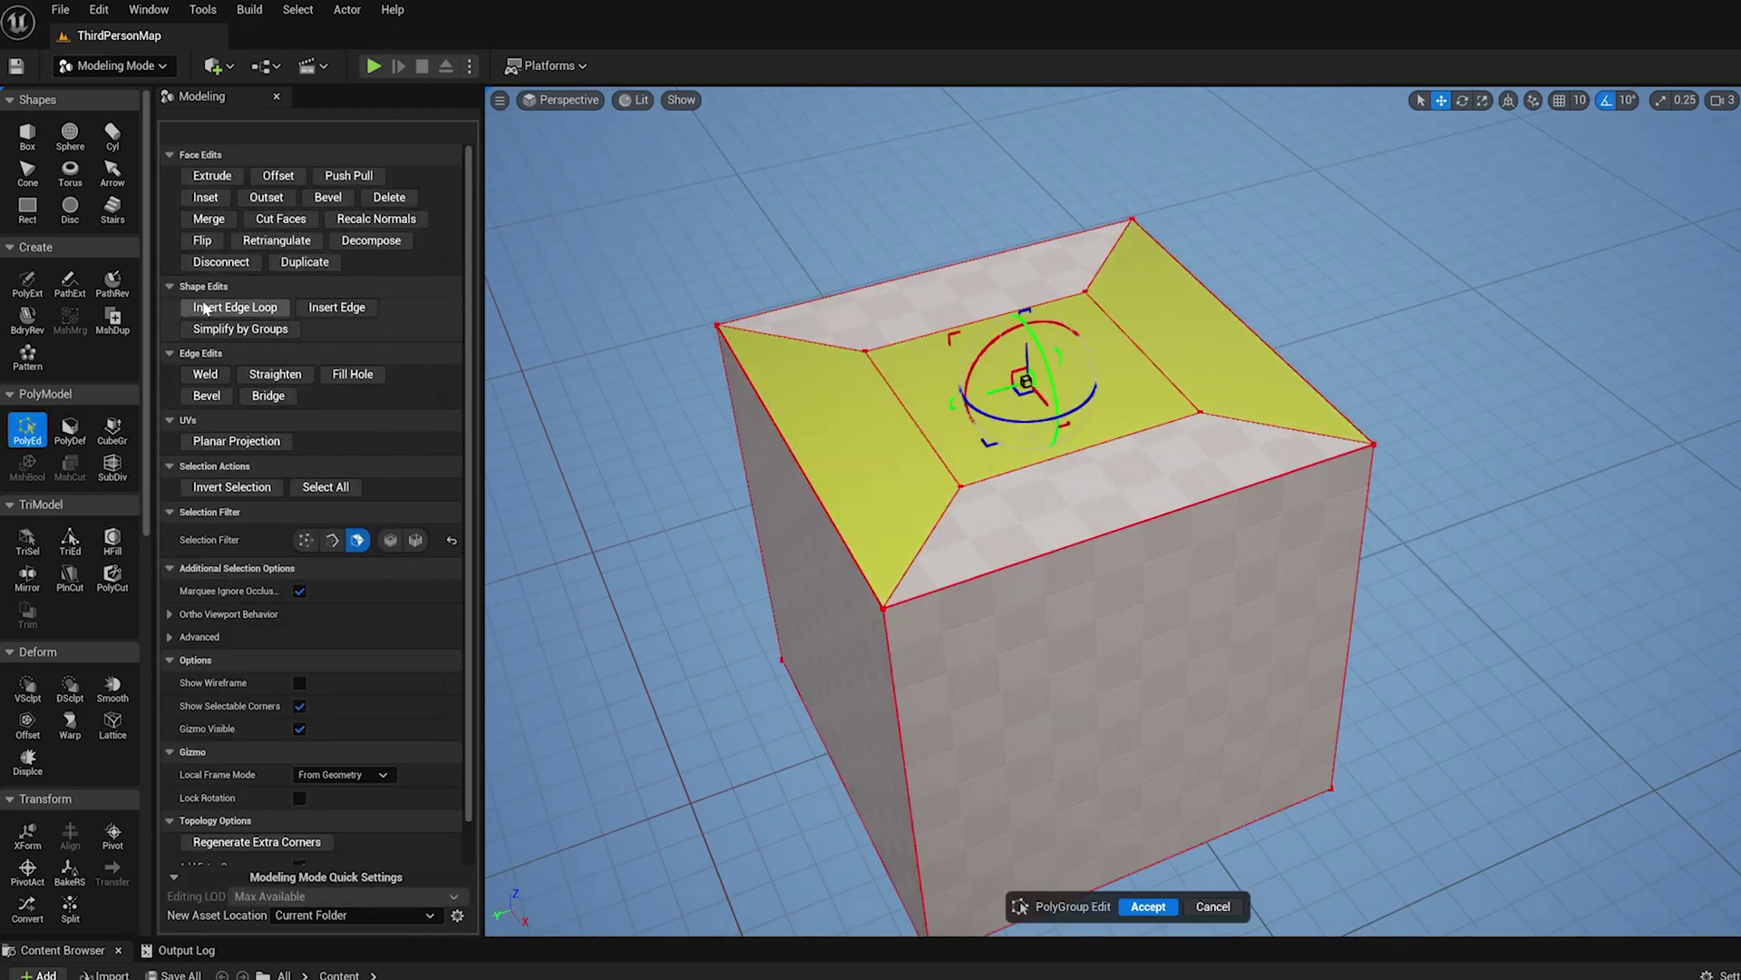
pyautogui.click(395, 198)
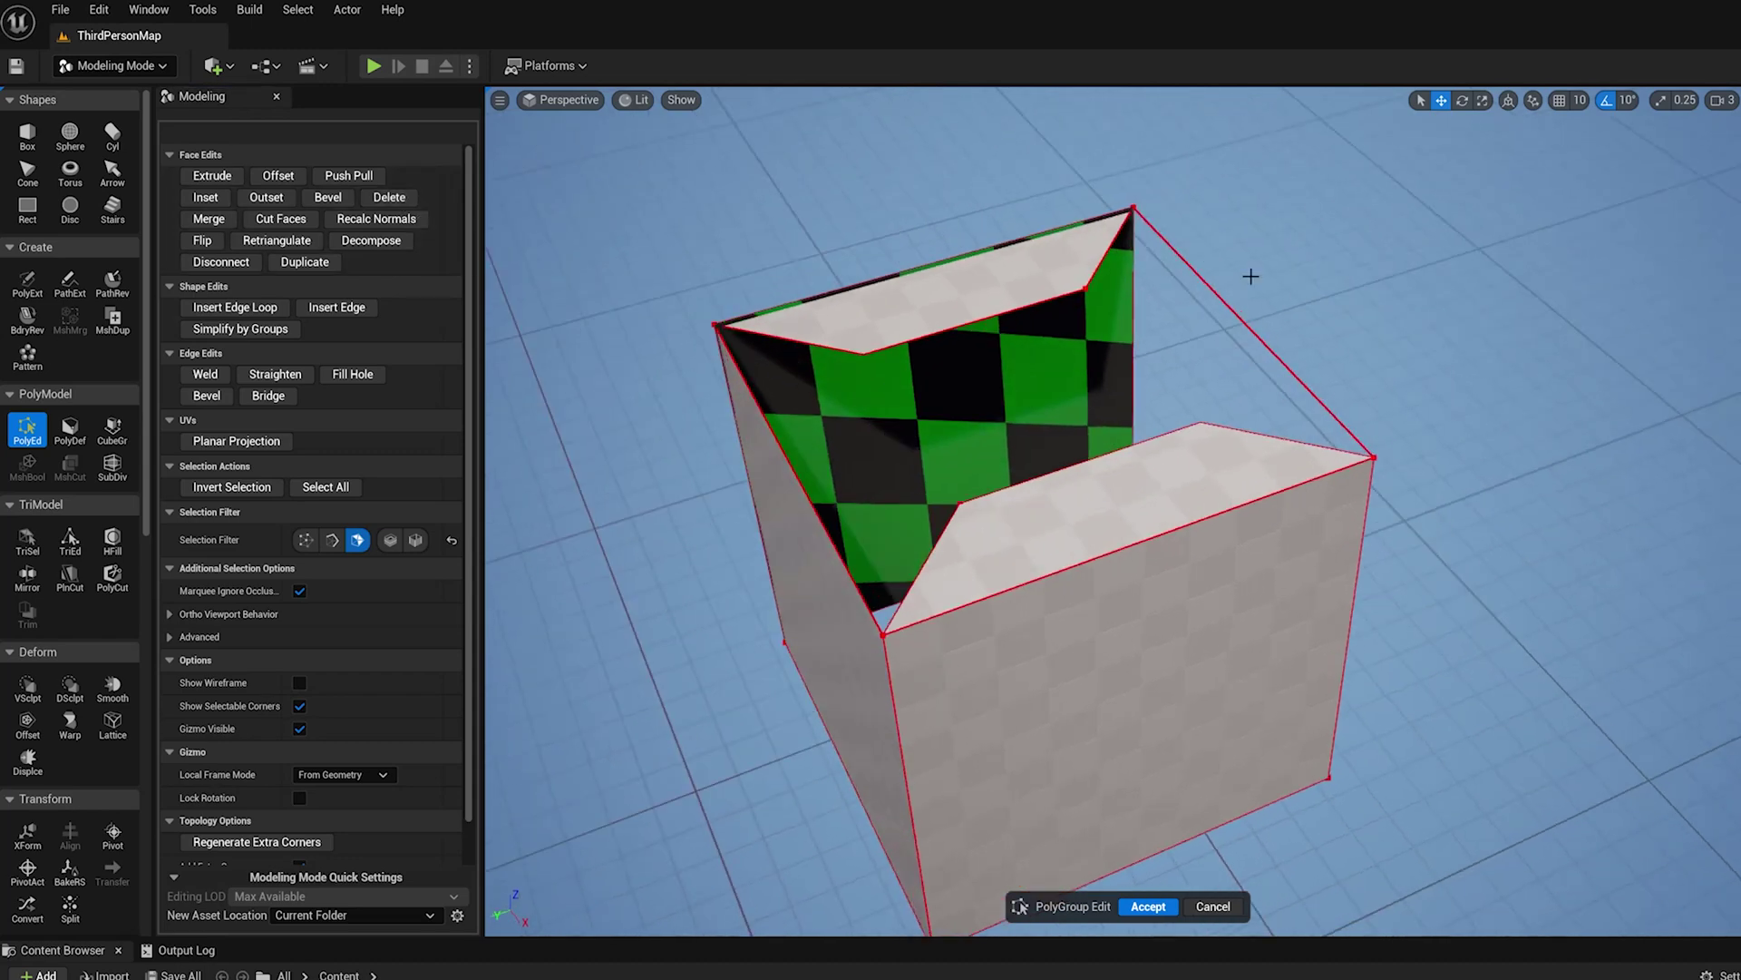
pyautogui.keyDown('alt'); pyautogui.moveTo(1507, 289); pyautogui.dragTo(1547, 290); pyautogui.keyUp('alt')
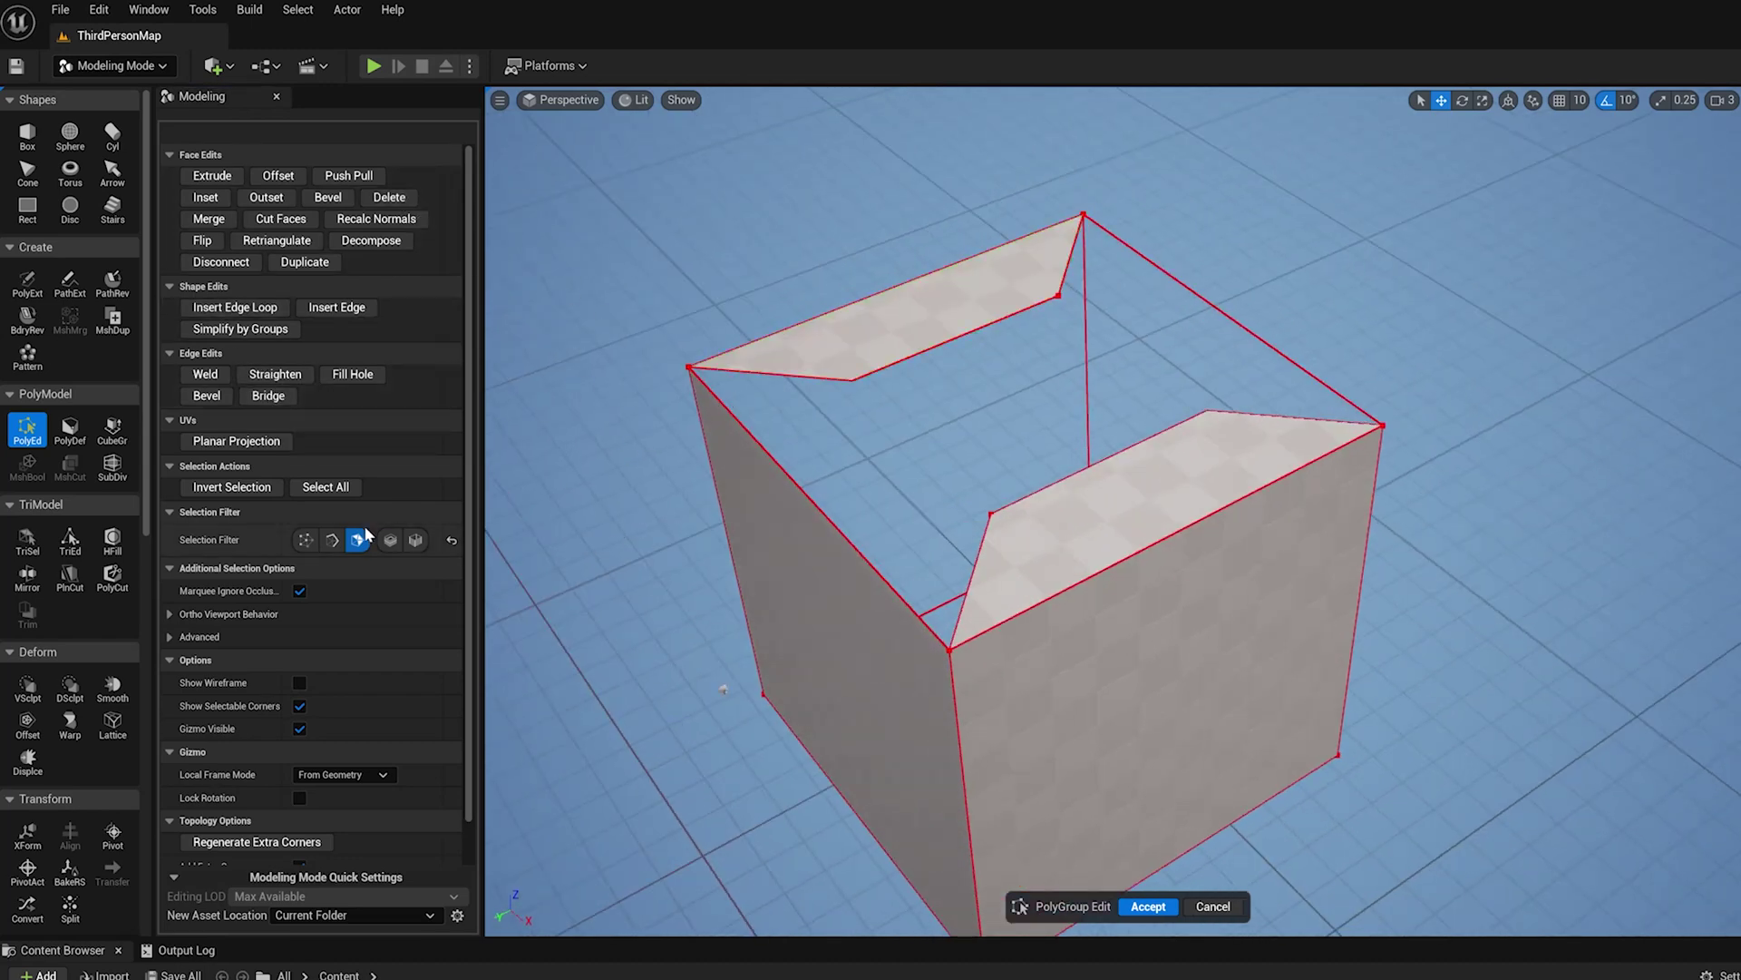
# Limit the selection filter to edges and test-select the inner edges of the two remaining top flaps, clearing the selection at the end.
pyautogui.click(332, 540)
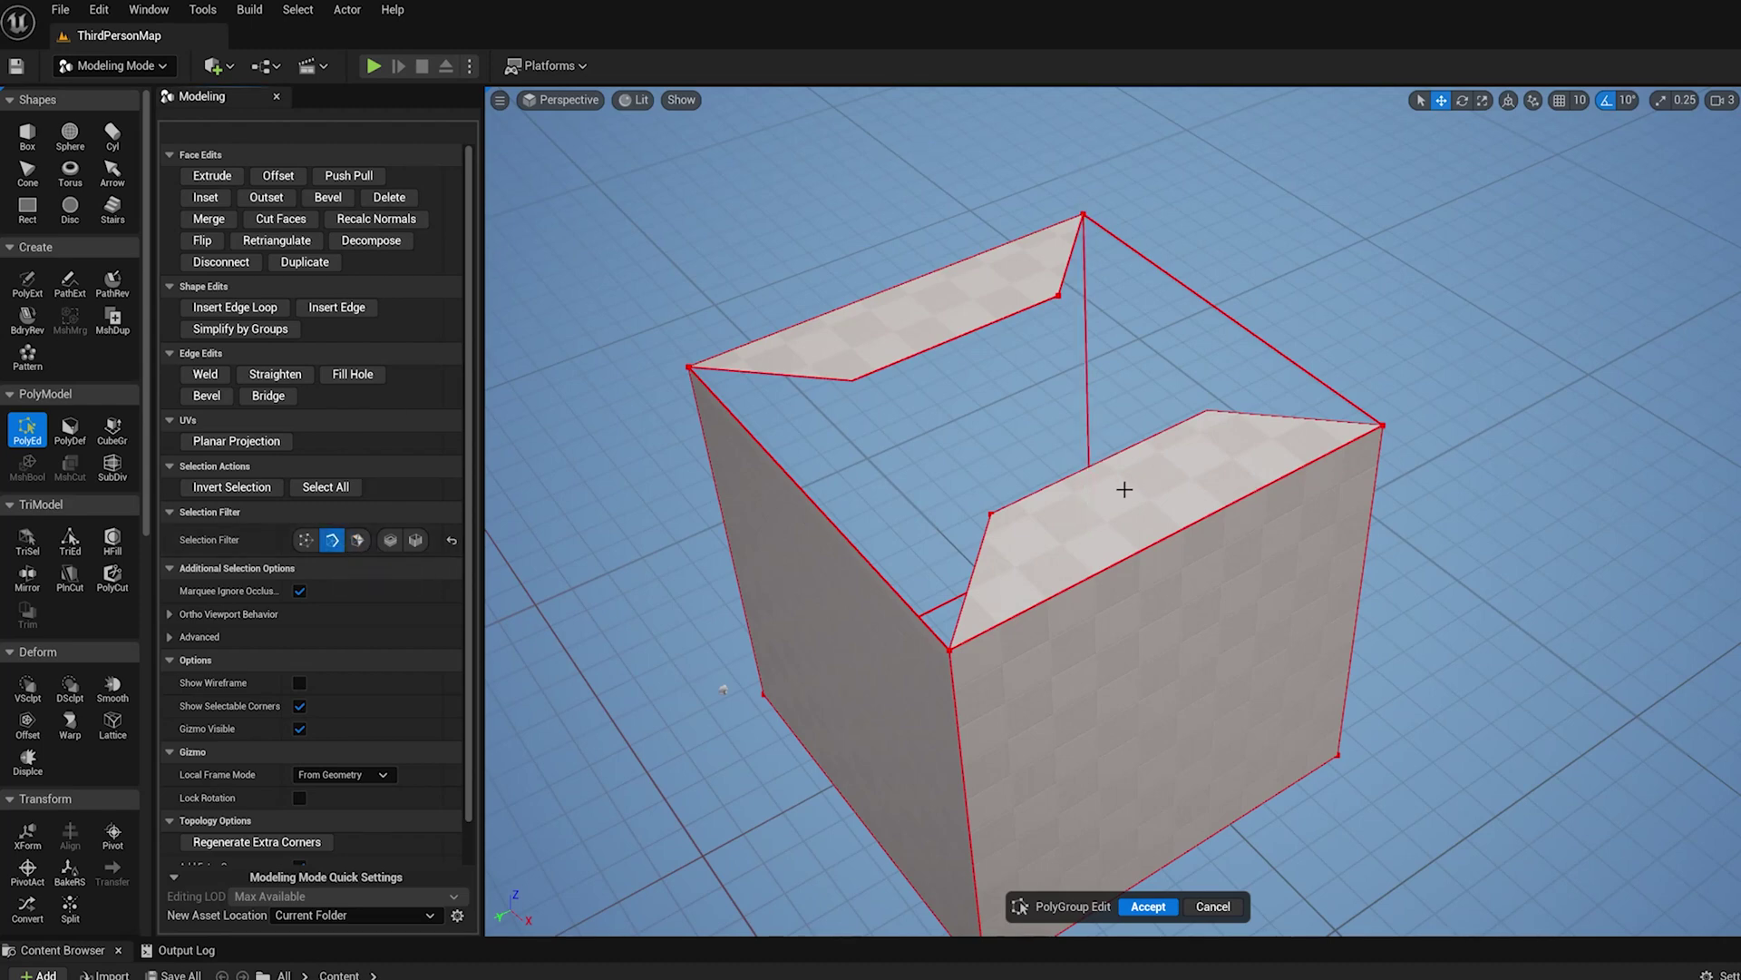
pyautogui.click(1024, 507)
pyautogui.keyDown('shift'); pyautogui.click(979, 331); pyautogui.keyUp('shift')
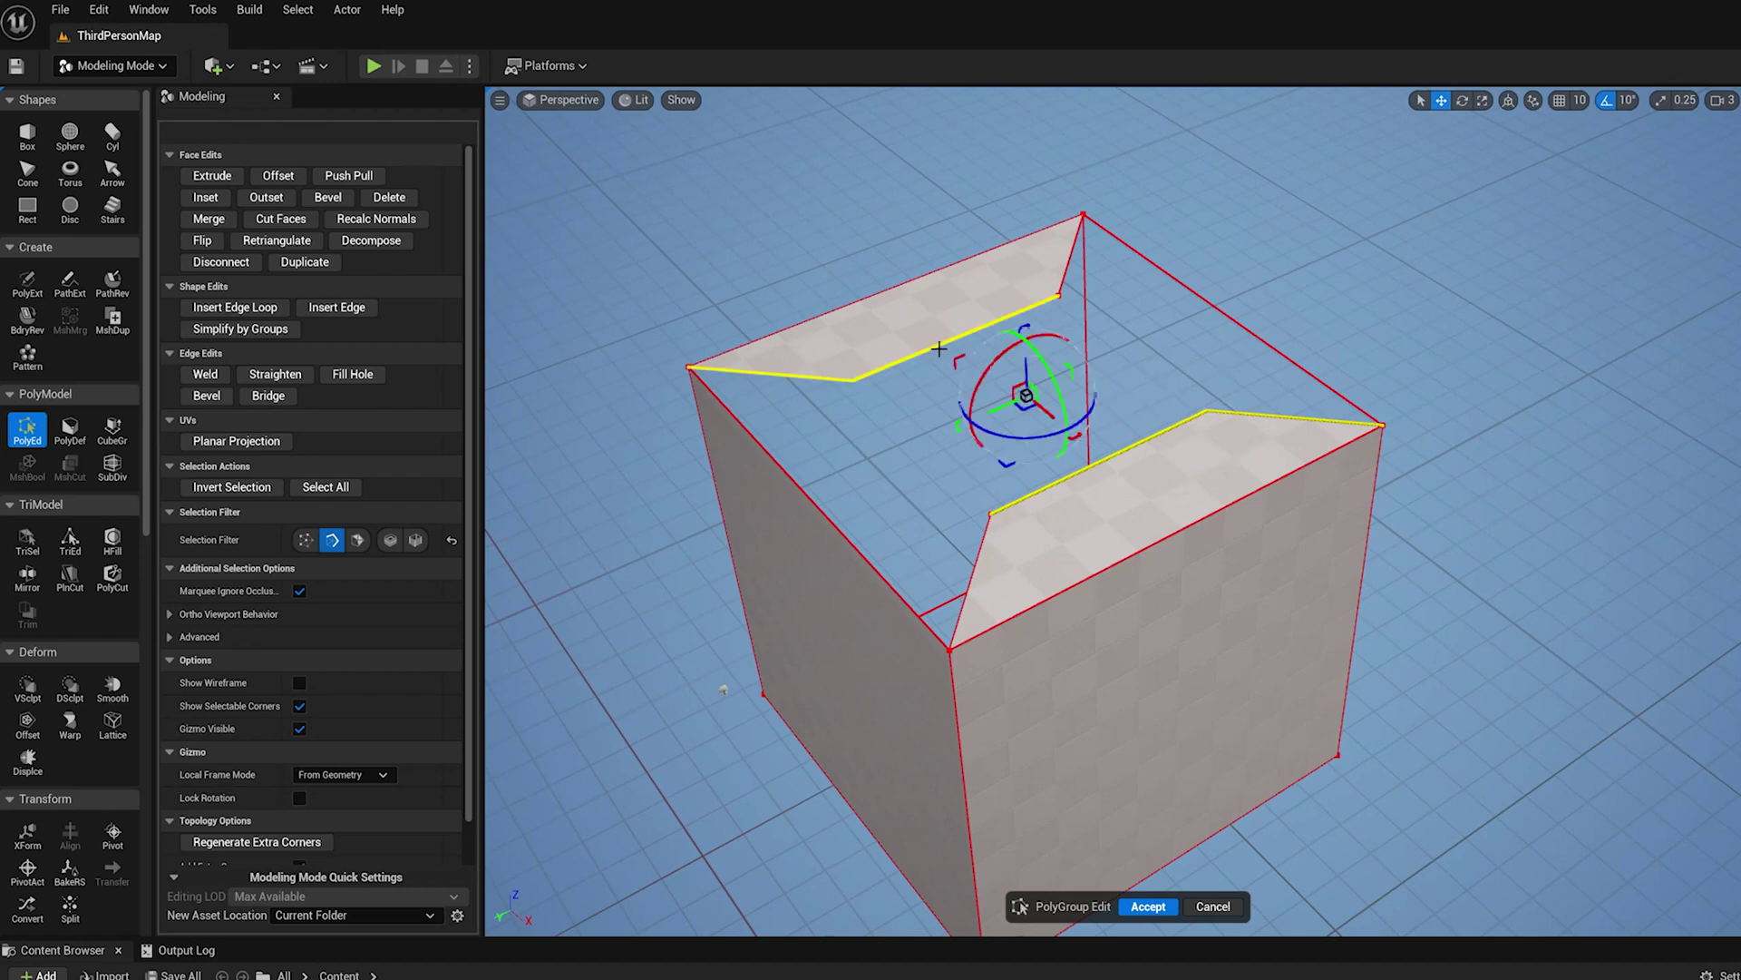
pyautogui.keyDown('alt'); pyautogui.moveTo(1244, 295); pyautogui.dragTo(1012, 313); pyautogui.keyUp('alt')
pyautogui.click(1204, 270)
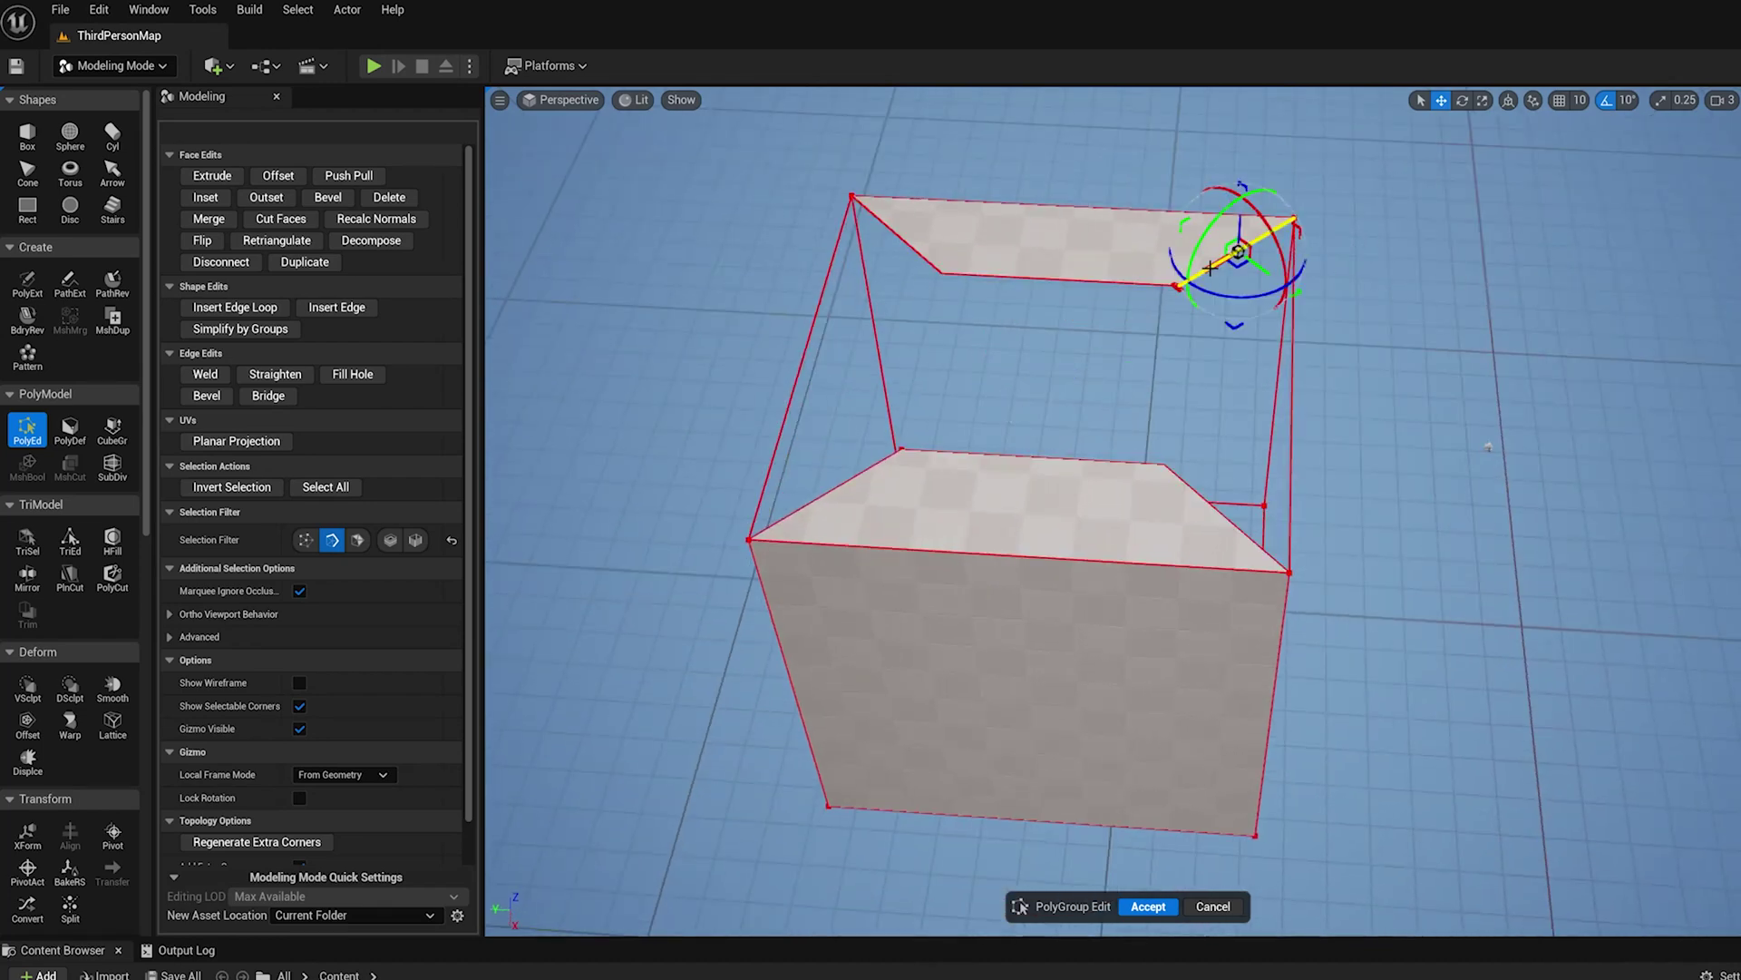
pyautogui.click(1157, 288)
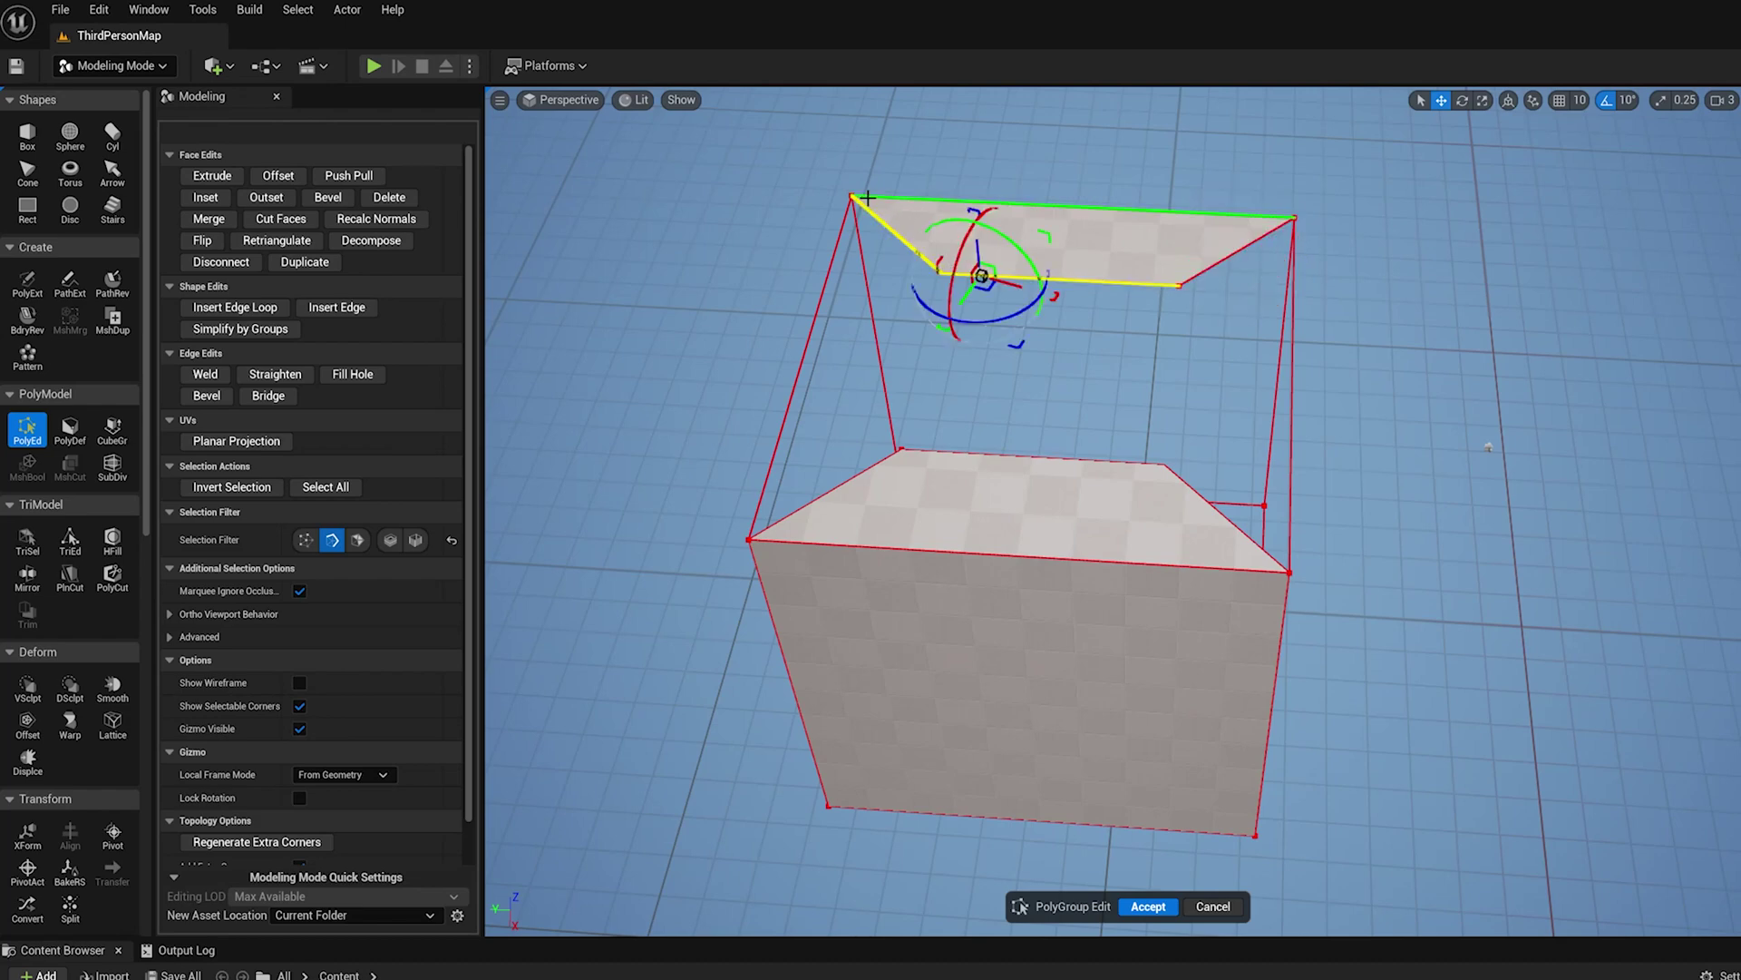
pyautogui.click(1497, 234)
# Raise the extra corner angle threshold to about 147.48 and regenerate the extra corners.
pyautogui.scroll(-1, 380, 671)
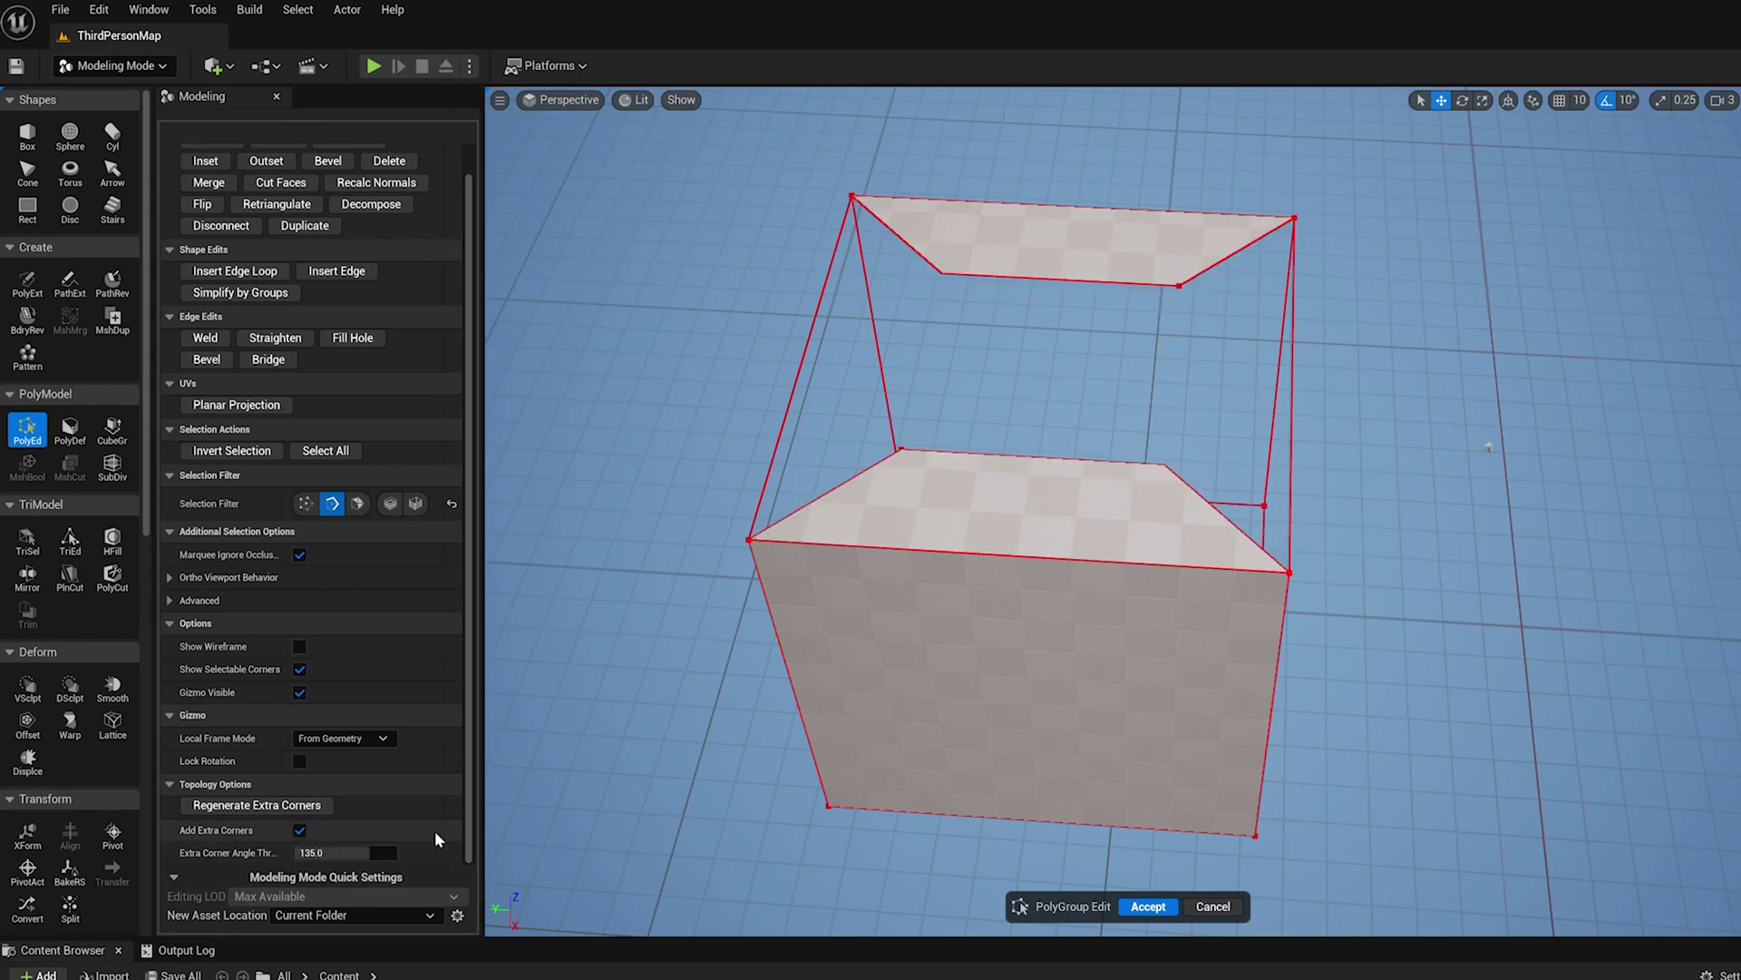
pyautogui.moveTo(335, 853); pyautogui.dragTo(344, 852)
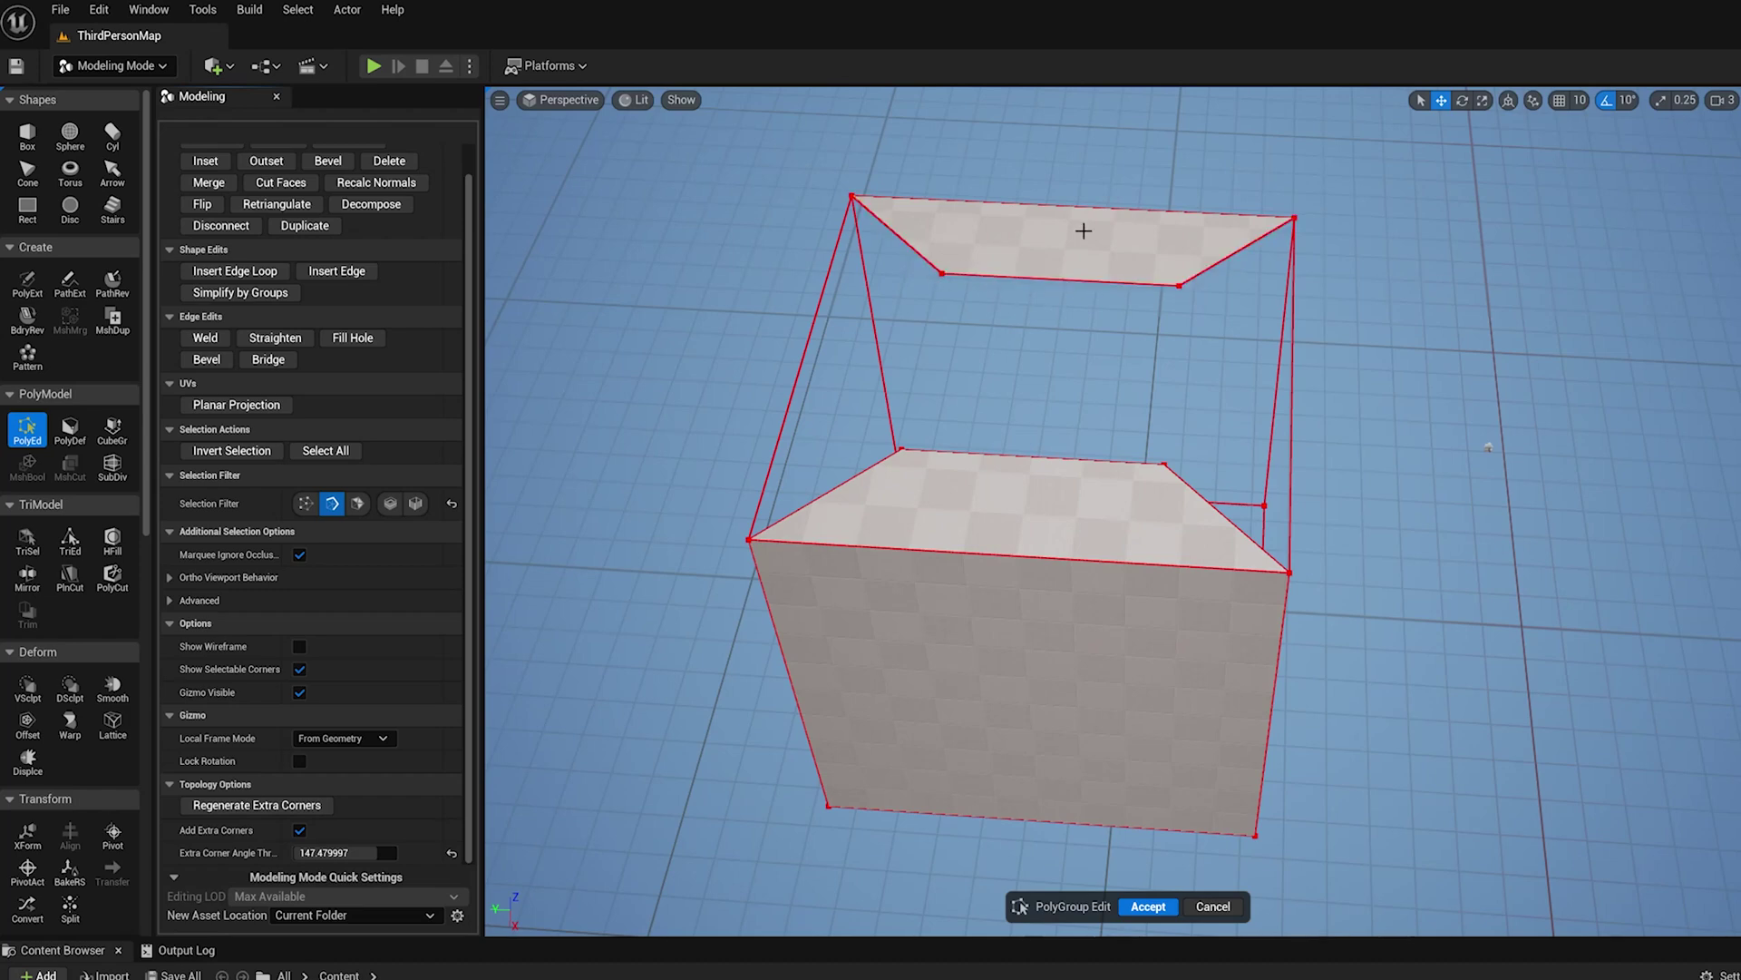
# Bridge the inner edges of the two opposite top flaps, undo the bridge once and apply it again.
pyautogui.keyDown('alt'); pyautogui.moveTo(1120, 273); pyautogui.dragTo(1049, 270); pyautogui.keyUp('alt')
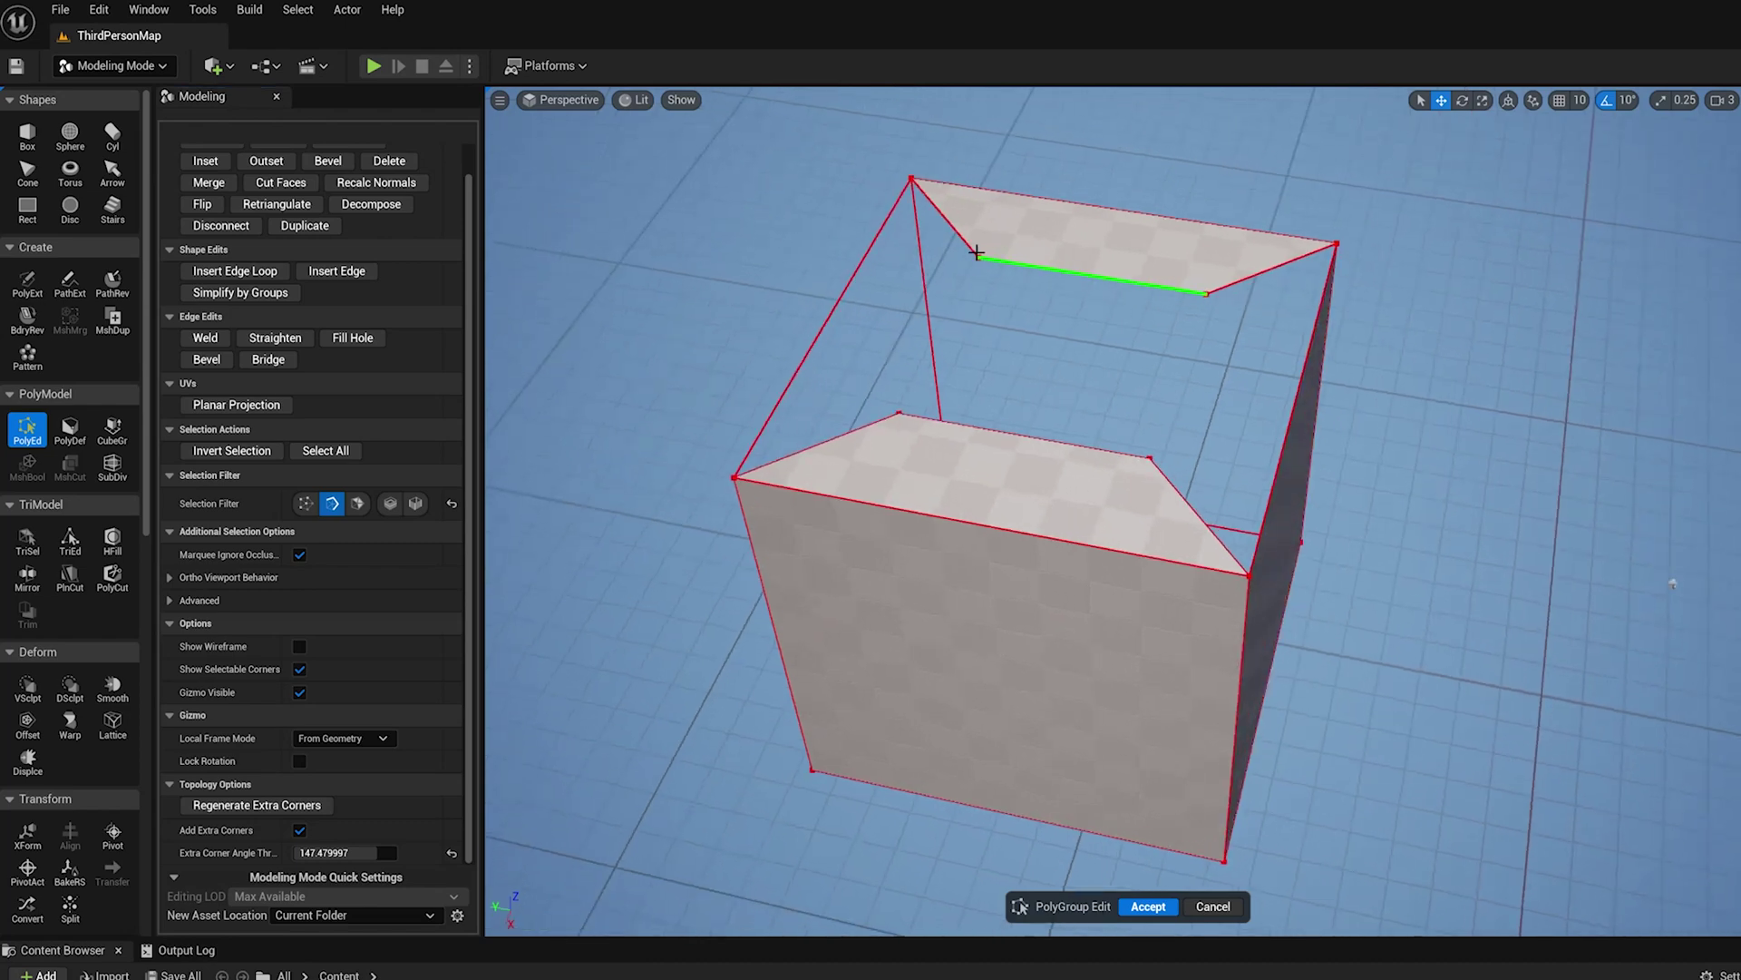
pyautogui.click(1049, 271)
pyautogui.keyDown('shift'); pyautogui.click(1010, 434); pyautogui.keyUp('shift')
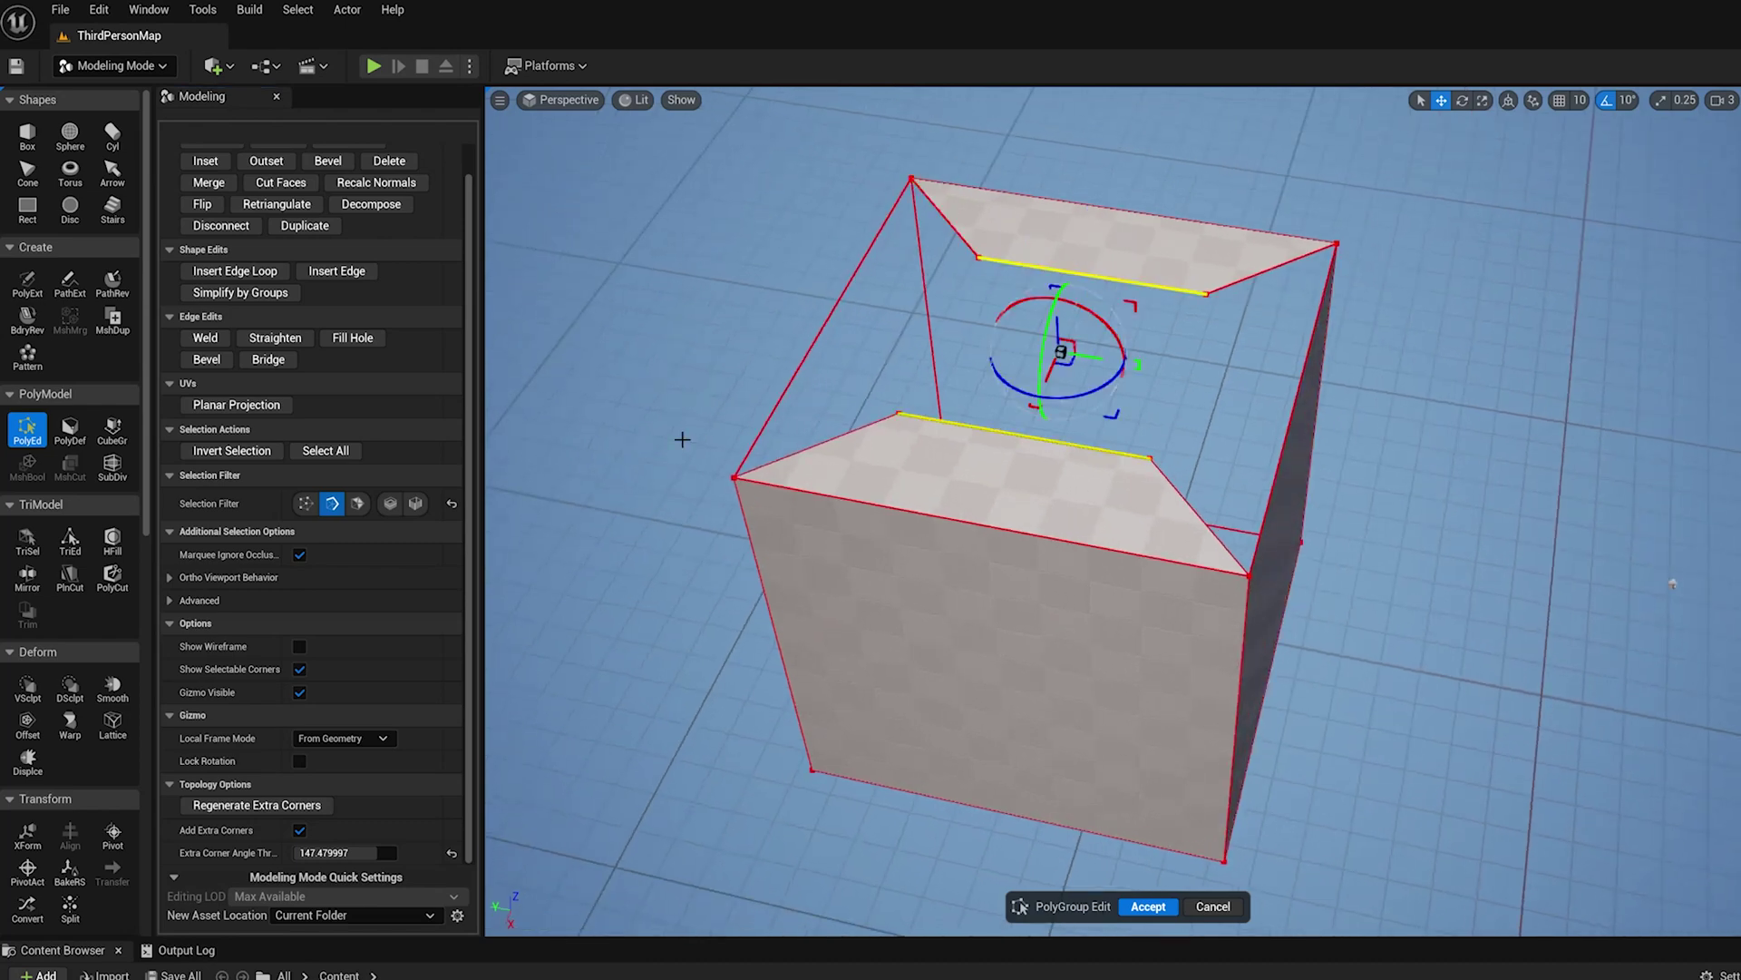
pyautogui.click(287, 361)
pyautogui.keyDown('alt'); pyautogui.moveTo(692, 284); pyautogui.dragTo(767, 277); pyautogui.keyUp('alt')
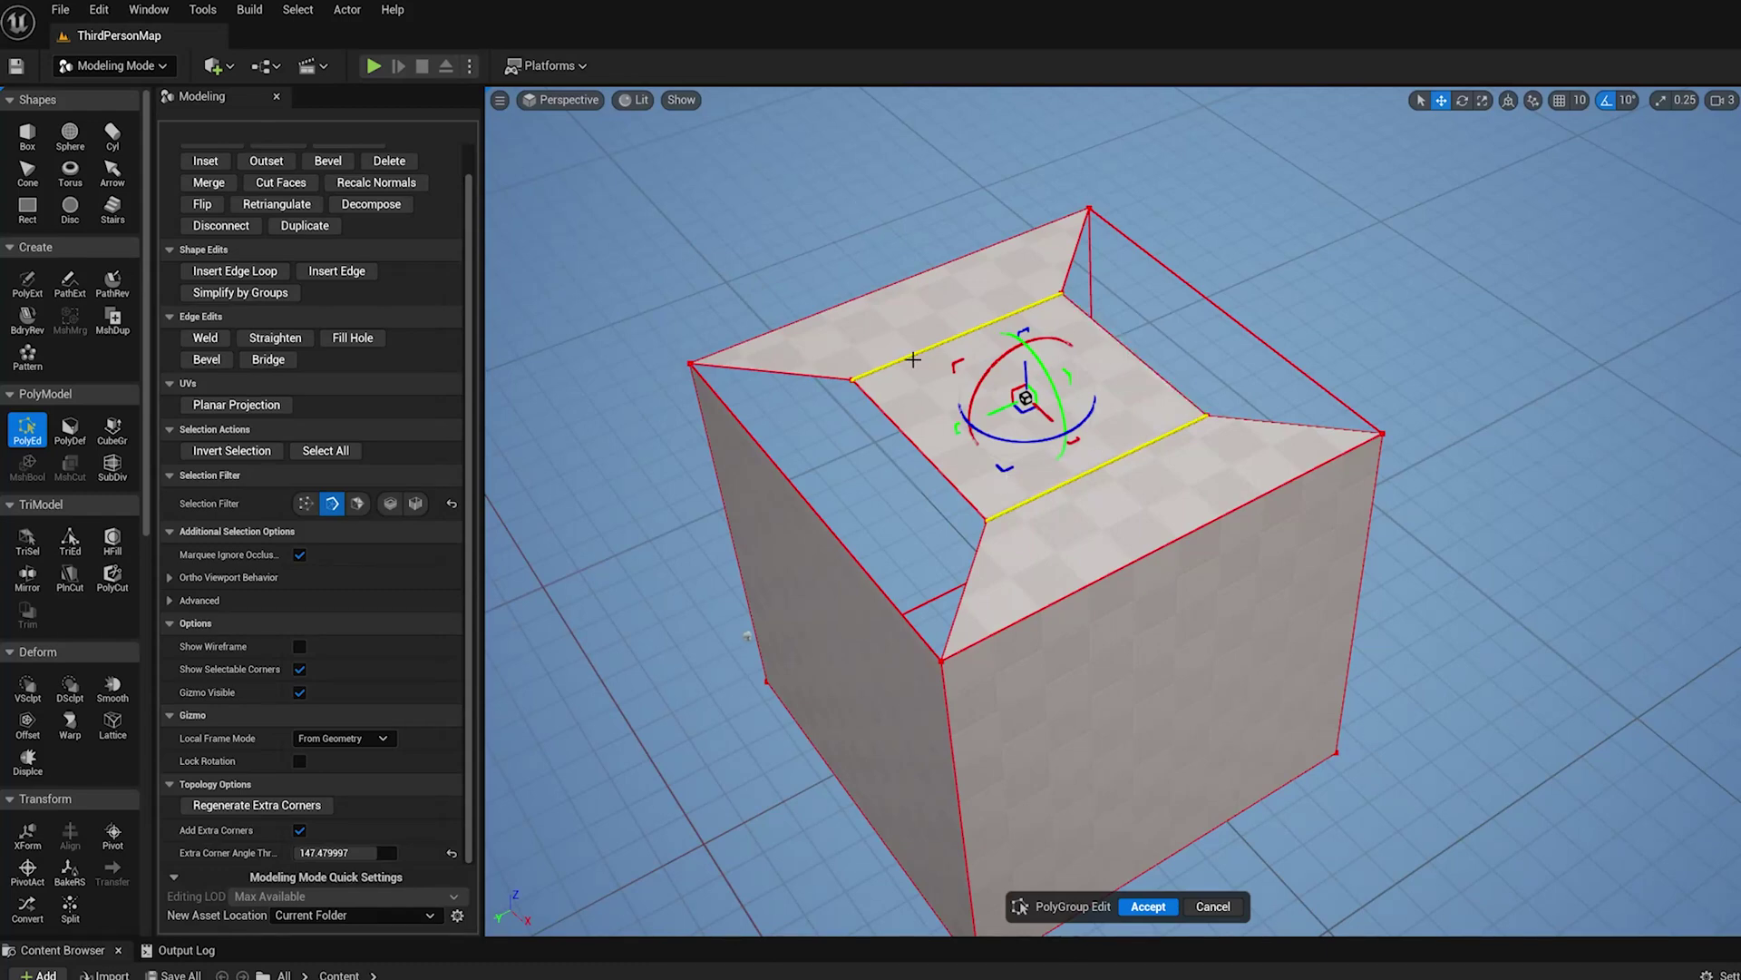
pyautogui.hotkey('ctrl', 'z')
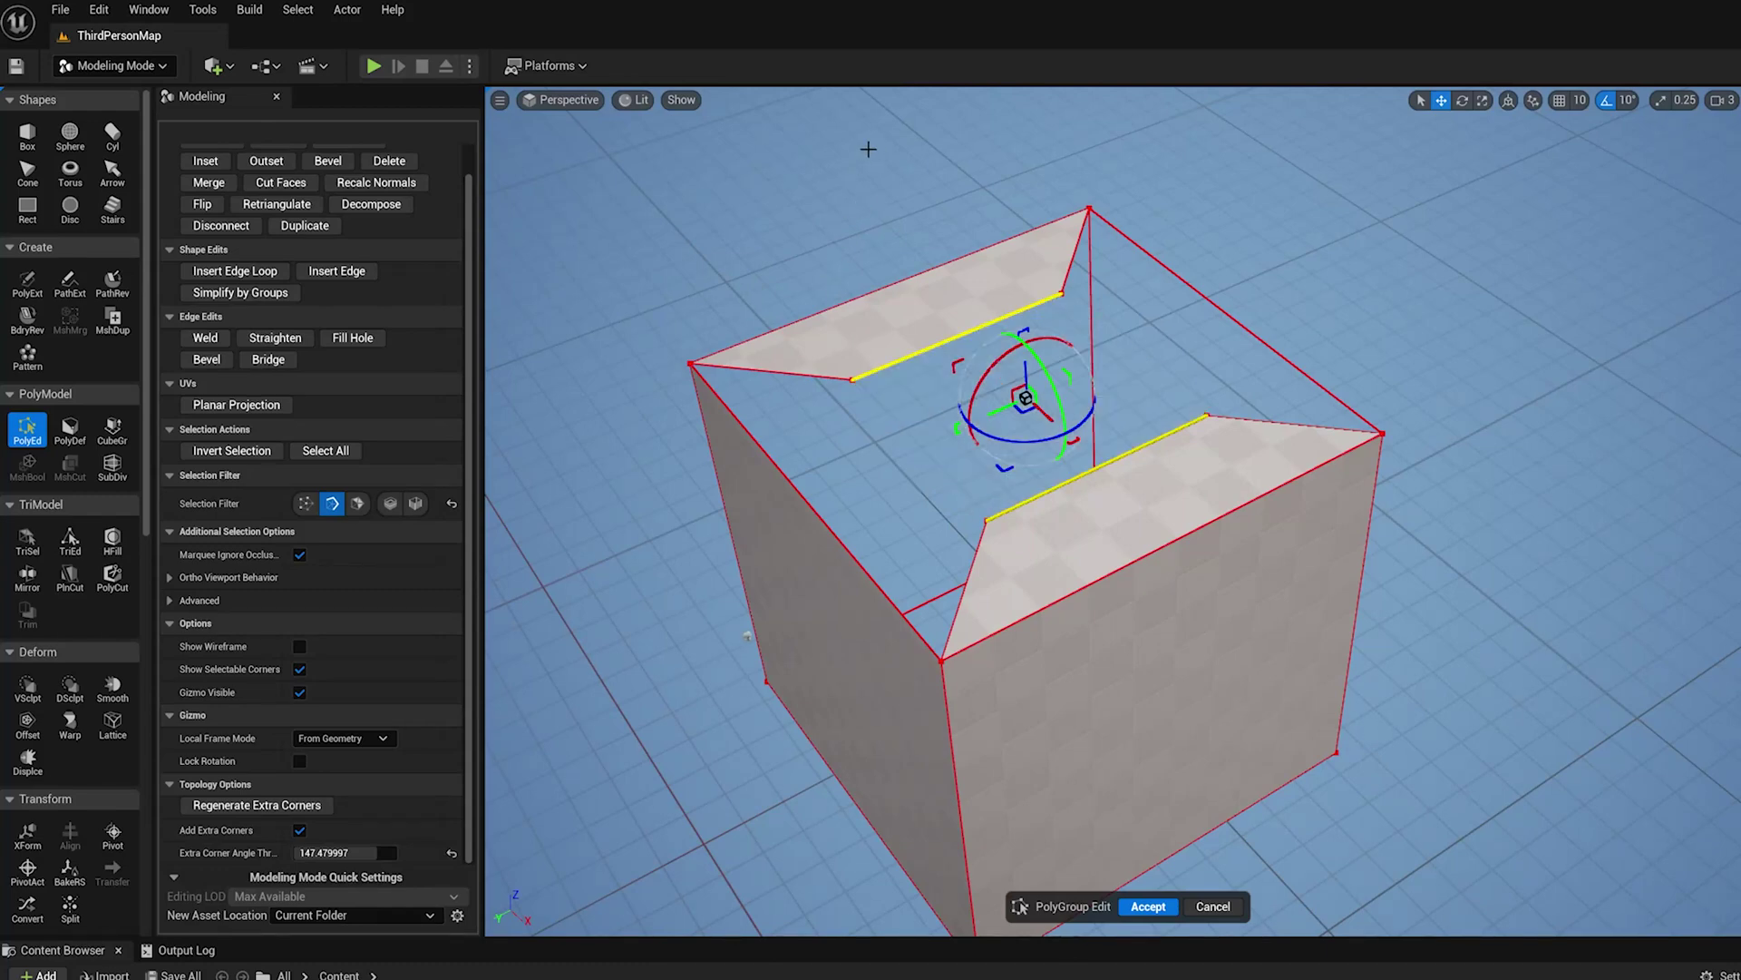
pyautogui.click(268, 359)
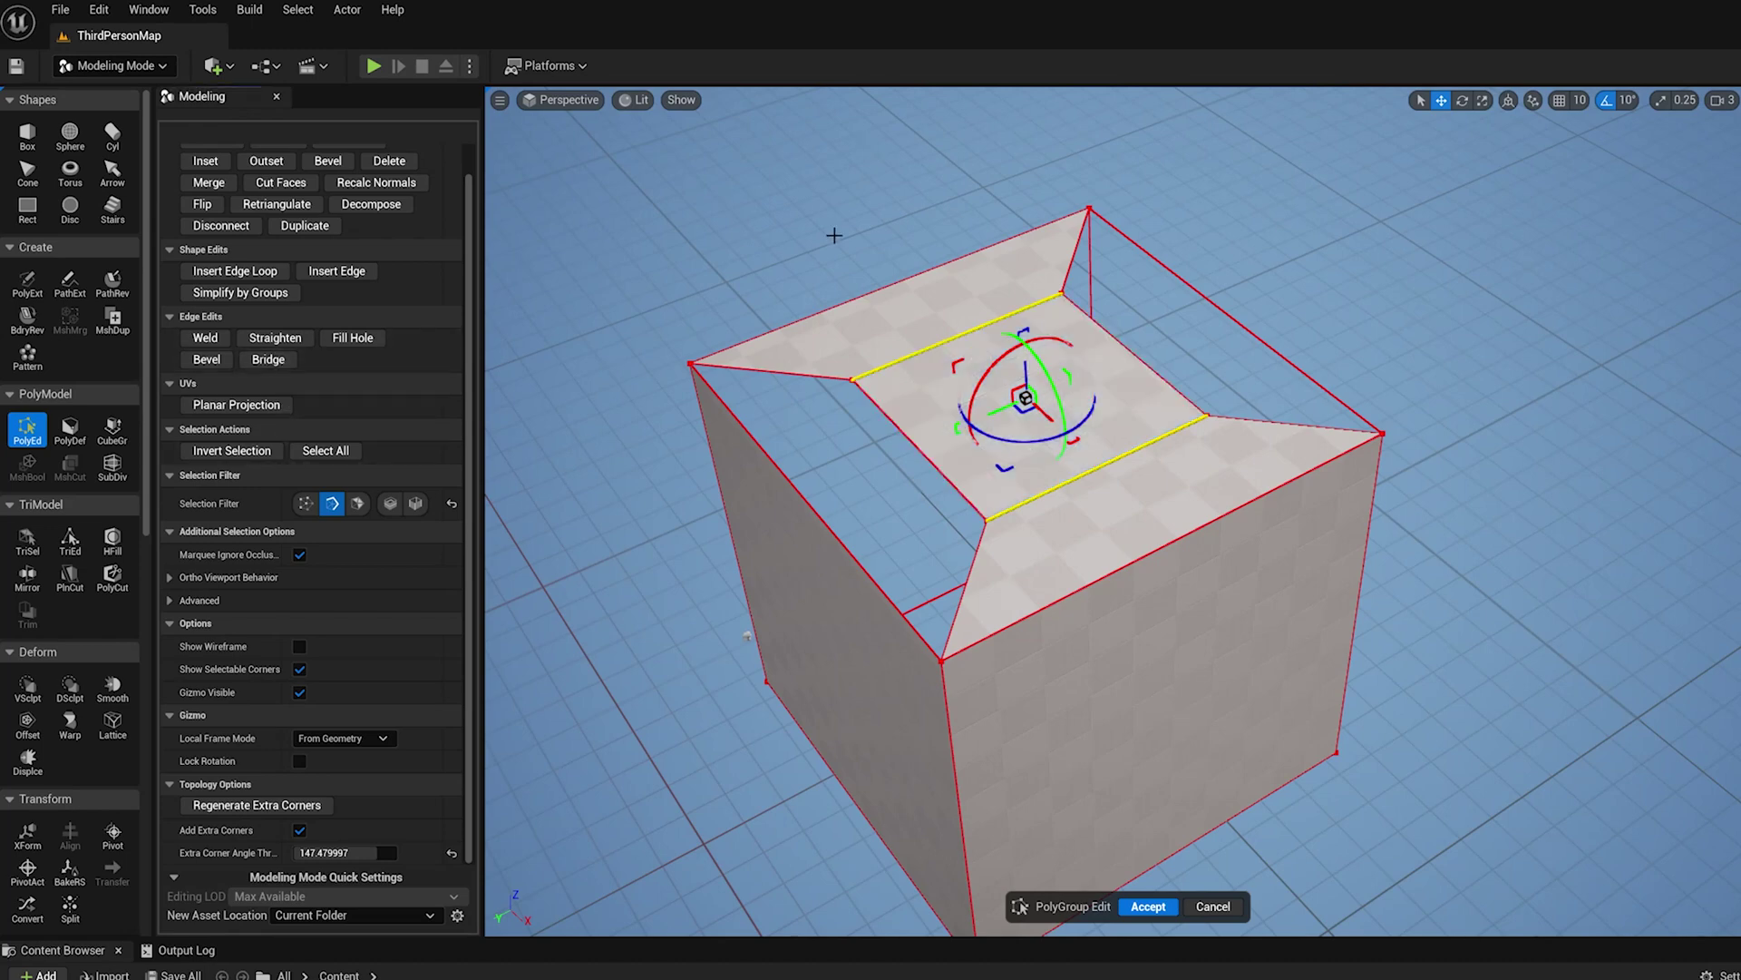
# Fill the open gaps on both sides of the bridged centre face using Fill Hole on a boundary edge of each.
pyautogui.click(825, 390)
pyautogui.click(825, 376)
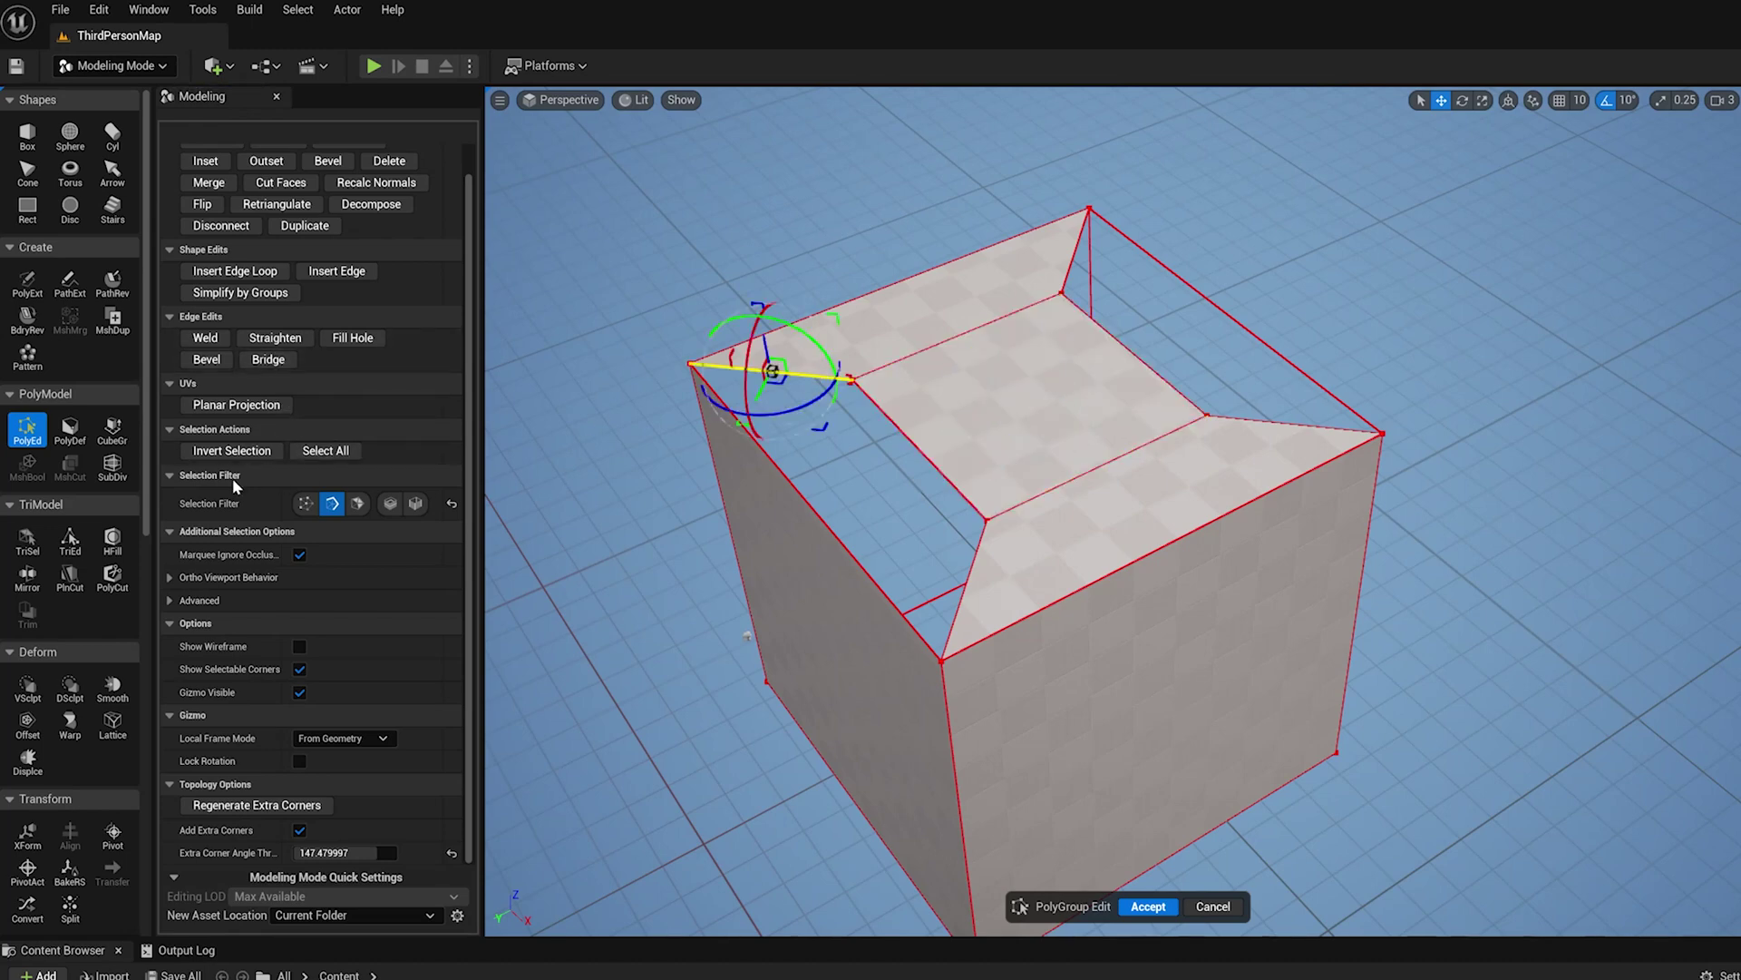
pyautogui.click(353, 337)
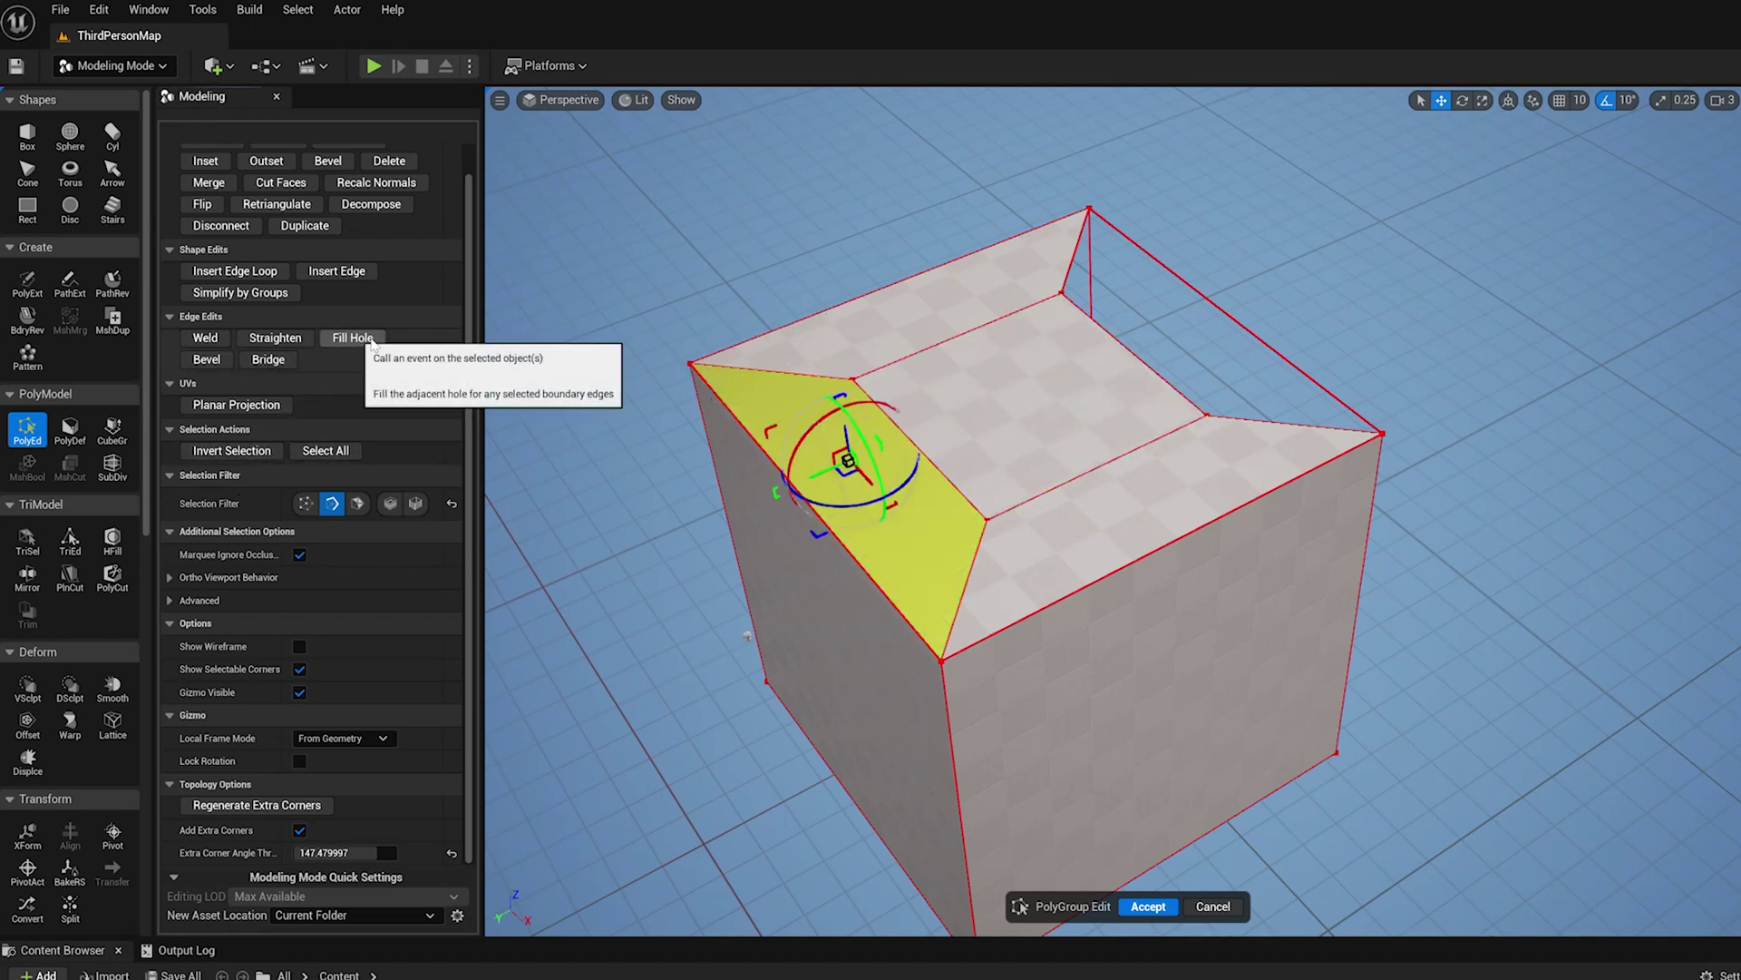
pyautogui.click(1077, 250)
pyautogui.click(353, 337)
pyautogui.keyDown('alt'); pyautogui.moveTo(1316, 299); pyautogui.dragTo(1165, 414); pyautogui.keyUp('alt')
pyautogui.click(1410, 270)
pyautogui.keyDown('alt'); pyautogui.moveTo(1252, 349); pyautogui.dragTo(1194, 413); pyautogui.keyUp('alt')
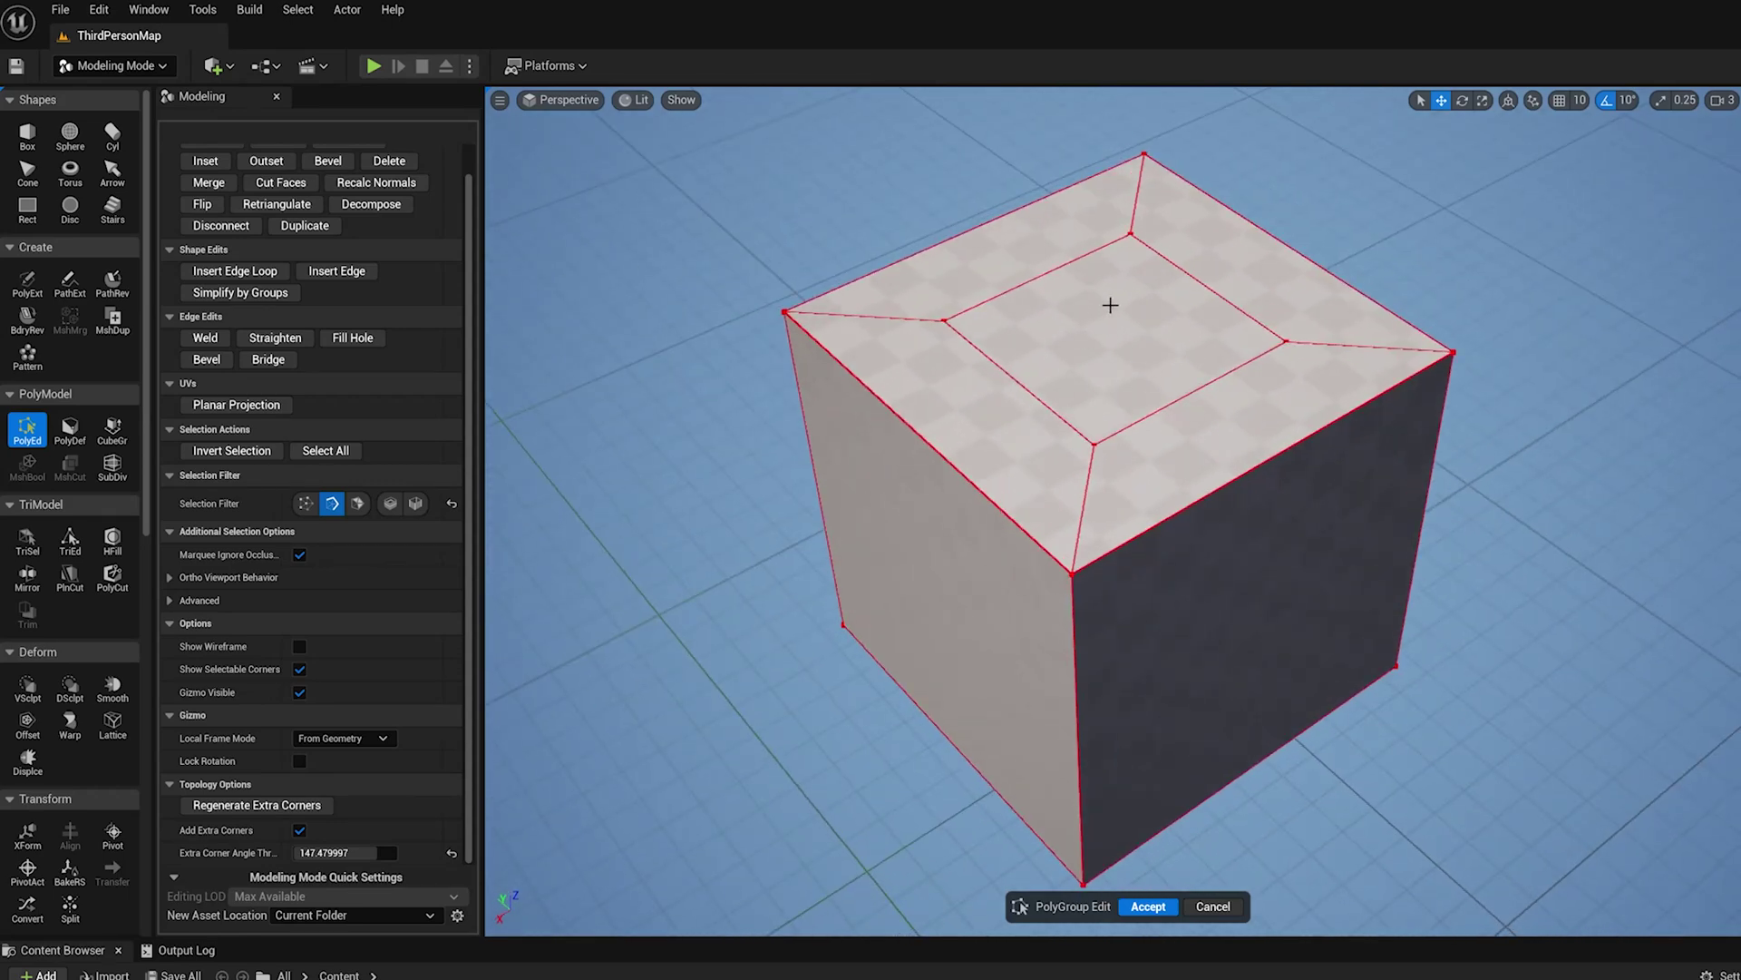
# Delete the rebuilt centre face and both filled gap faces from the cube's top.
pyautogui.keyDown('alt'); pyautogui.moveTo(1181, 401); pyautogui.dragTo(879, 283); pyautogui.keyUp('alt')
pyautogui.moveTo(1115, 405)
pyautogui.keyDown('alt'); pyautogui.mouseDown()
pyautogui.moveTo(1145, 385)
pyautogui.moveTo(1128, 394)
pyautogui.mouseUp(); pyautogui.keyUp('alt')
pyautogui.click(1198, 383)
pyautogui.press('Delete')
pyautogui.click(925, 288)
pyautogui.press('Delete')
pyautogui.click(1112, 374)
pyautogui.press('Delete')
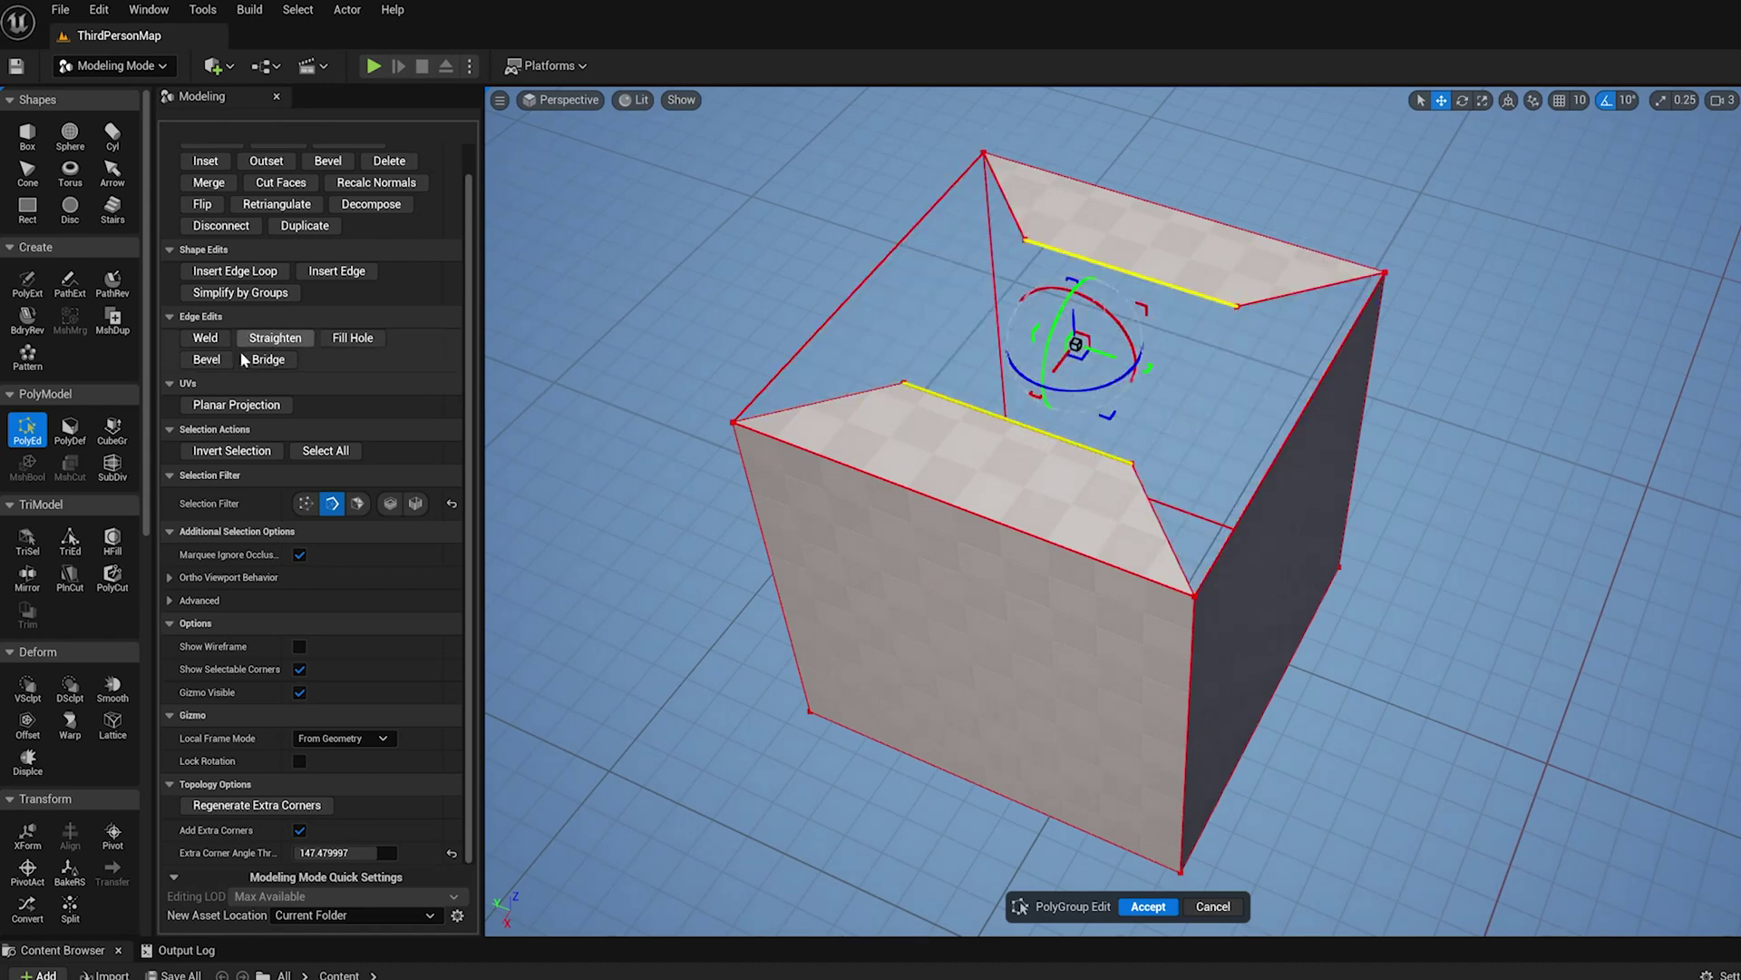
# Weld the inner edges of the two top flaps, selecting the far edge first, and undo the weld.
pyautogui.click(1131, 268)
pyautogui.keyDown('shift'); pyautogui.click(987, 411); pyautogui.keyUp('shift')
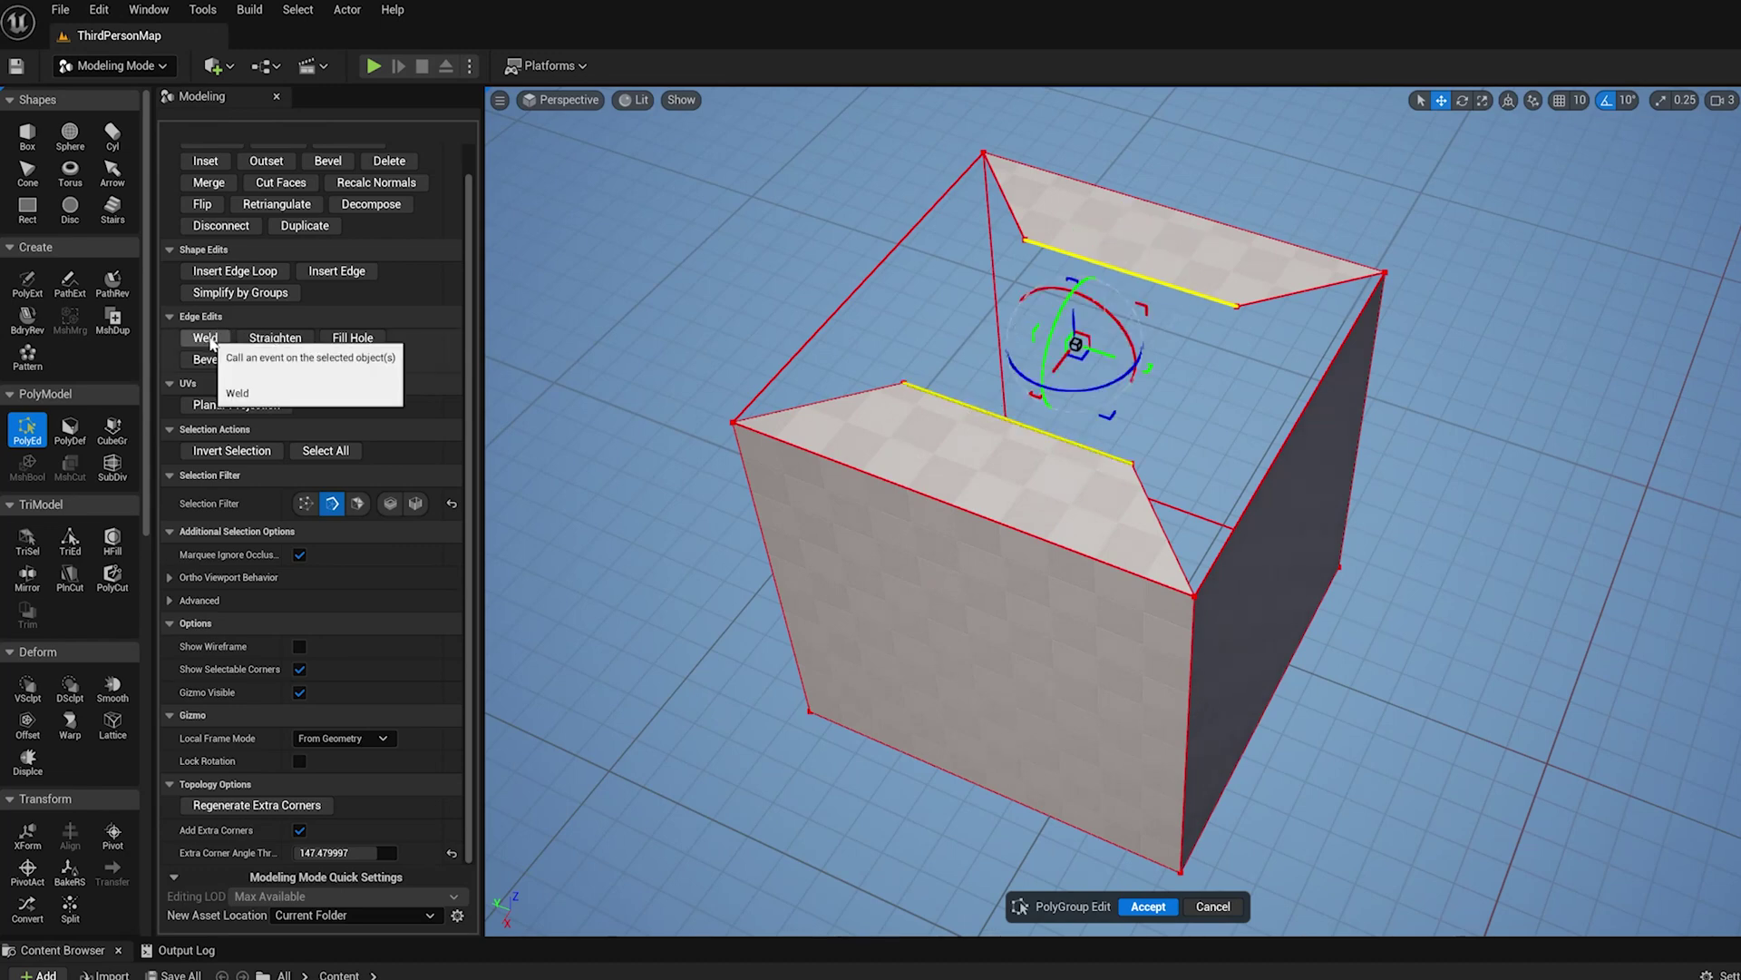
pyautogui.click(209, 338)
pyautogui.keyDown('alt'); pyautogui.moveTo(1055, 327); pyautogui.dragTo(934, 308); pyautogui.keyUp('alt')
pyautogui.hotkey('ctrl', 'z')
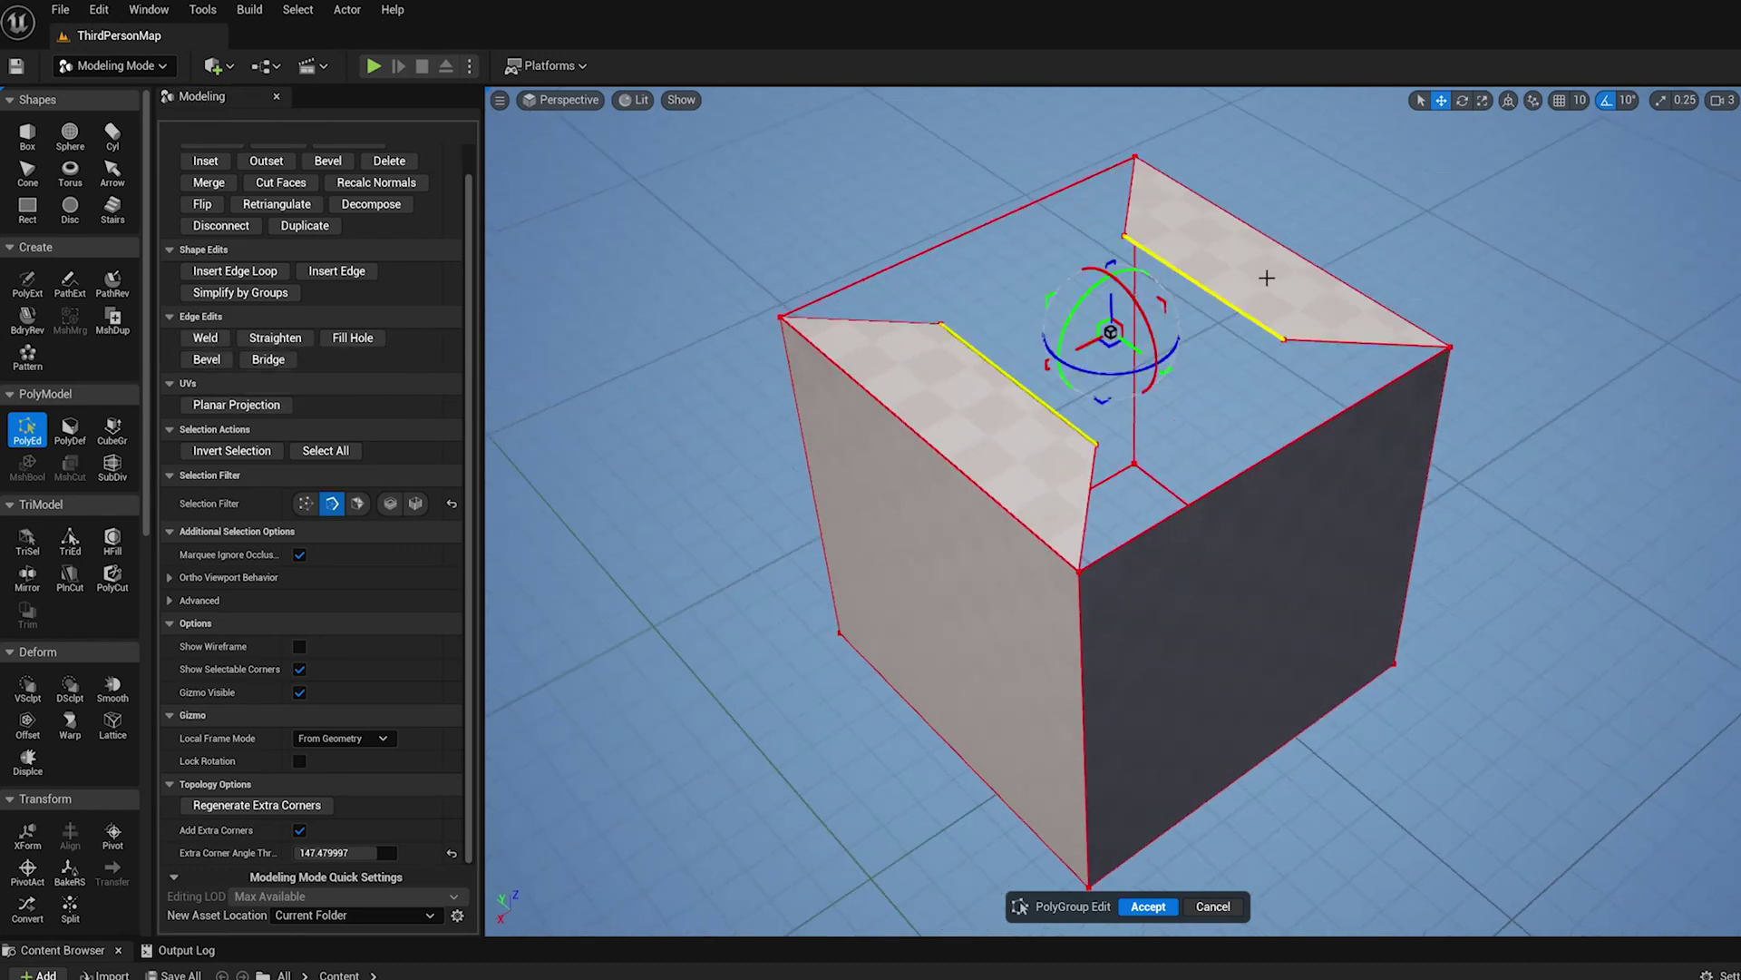
# Weld the left flap's inner edge onto the right flap's inner edge and undo the weld.
pyautogui.keyDown('alt'); pyautogui.moveTo(1260, 269); pyautogui.dragTo(1285, 257); pyautogui.keyUp('alt')
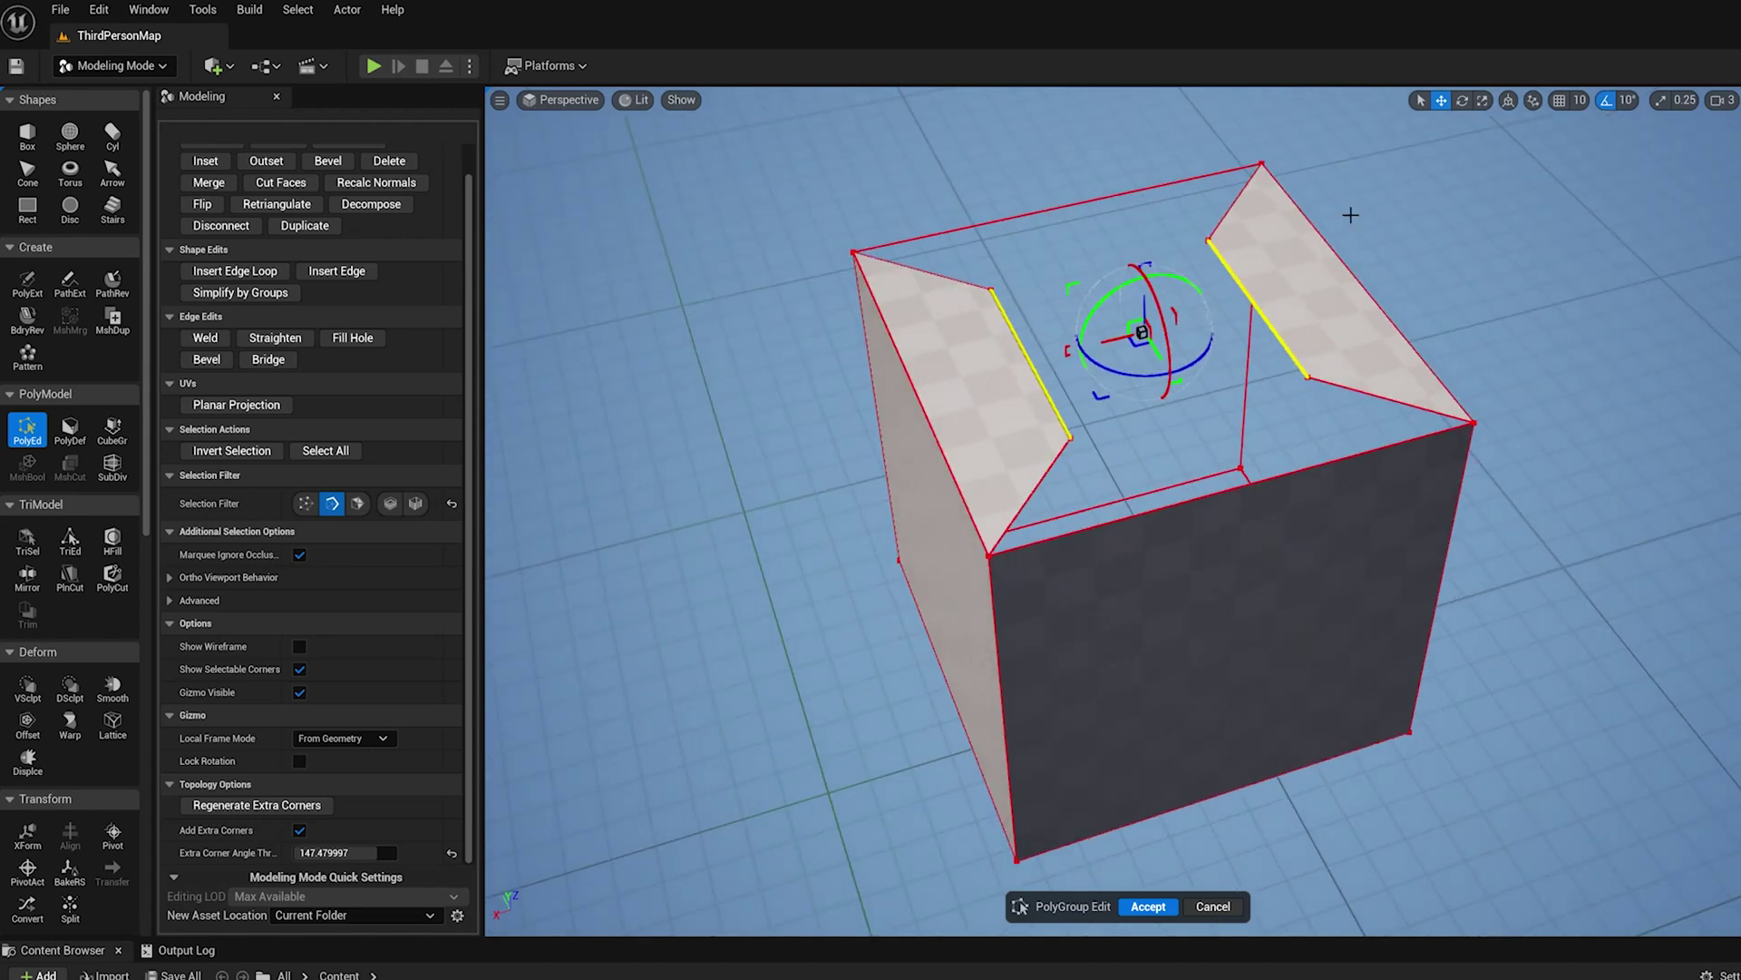
pyautogui.click(1151, 269)
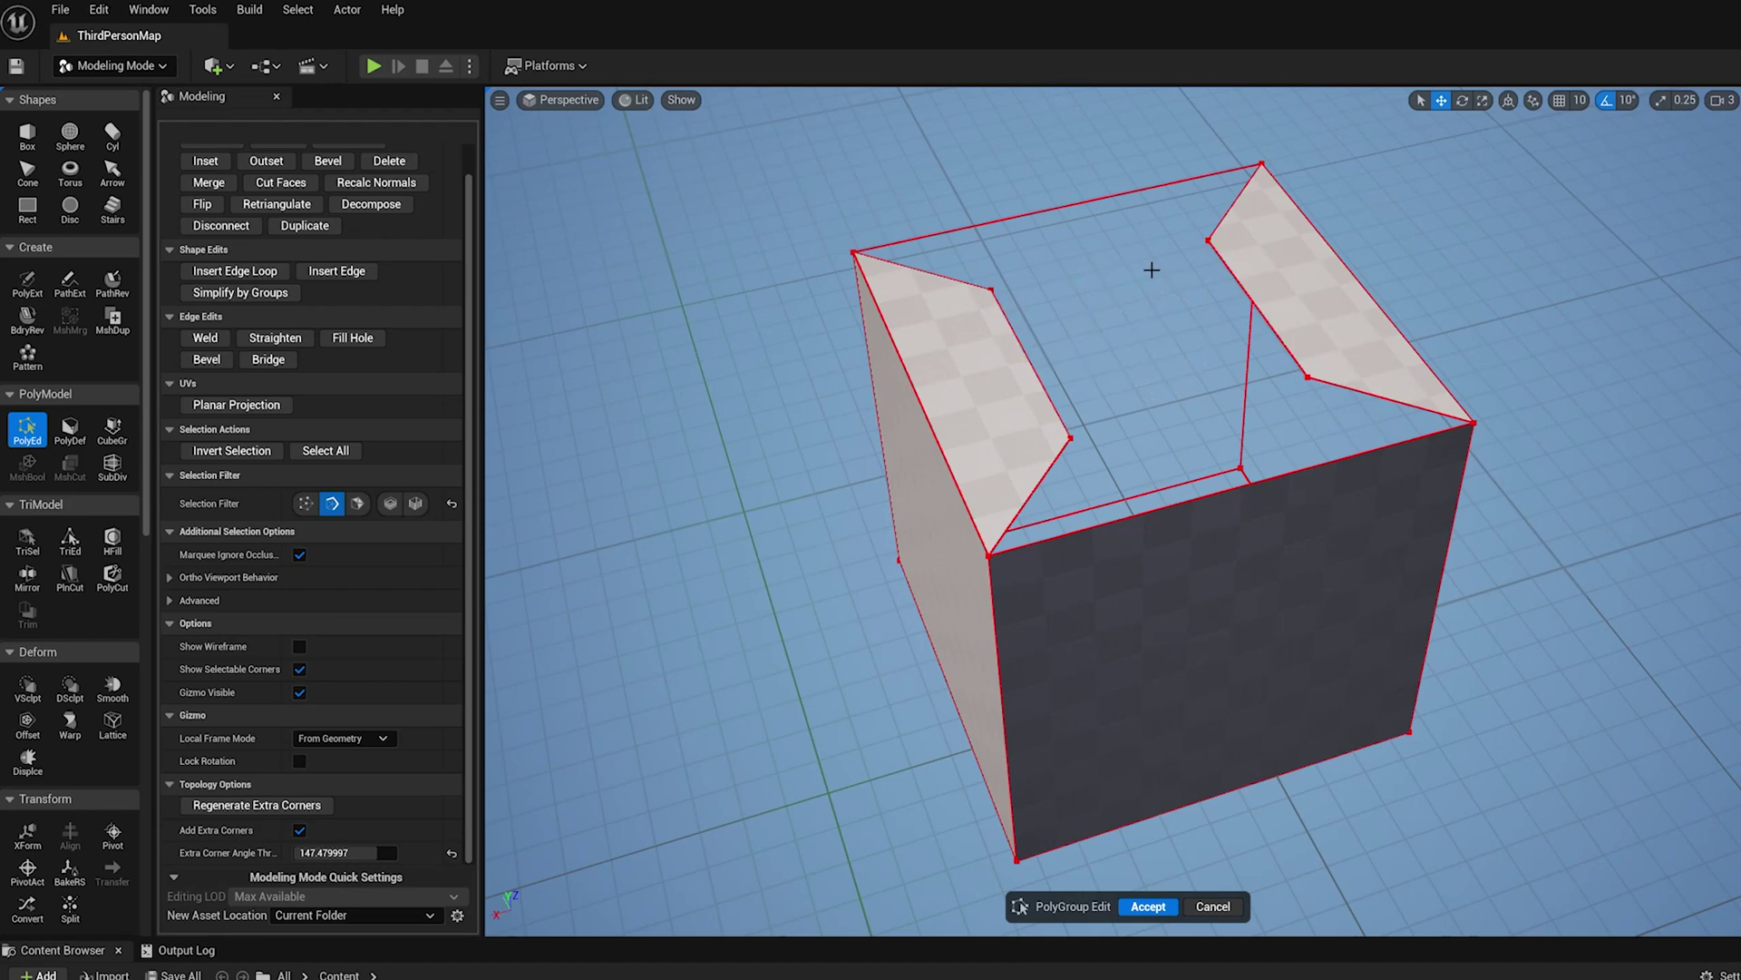
pyautogui.click(1030, 362)
pyautogui.keyDown('shift'); pyautogui.click(1236, 283); pyautogui.keyUp('shift')
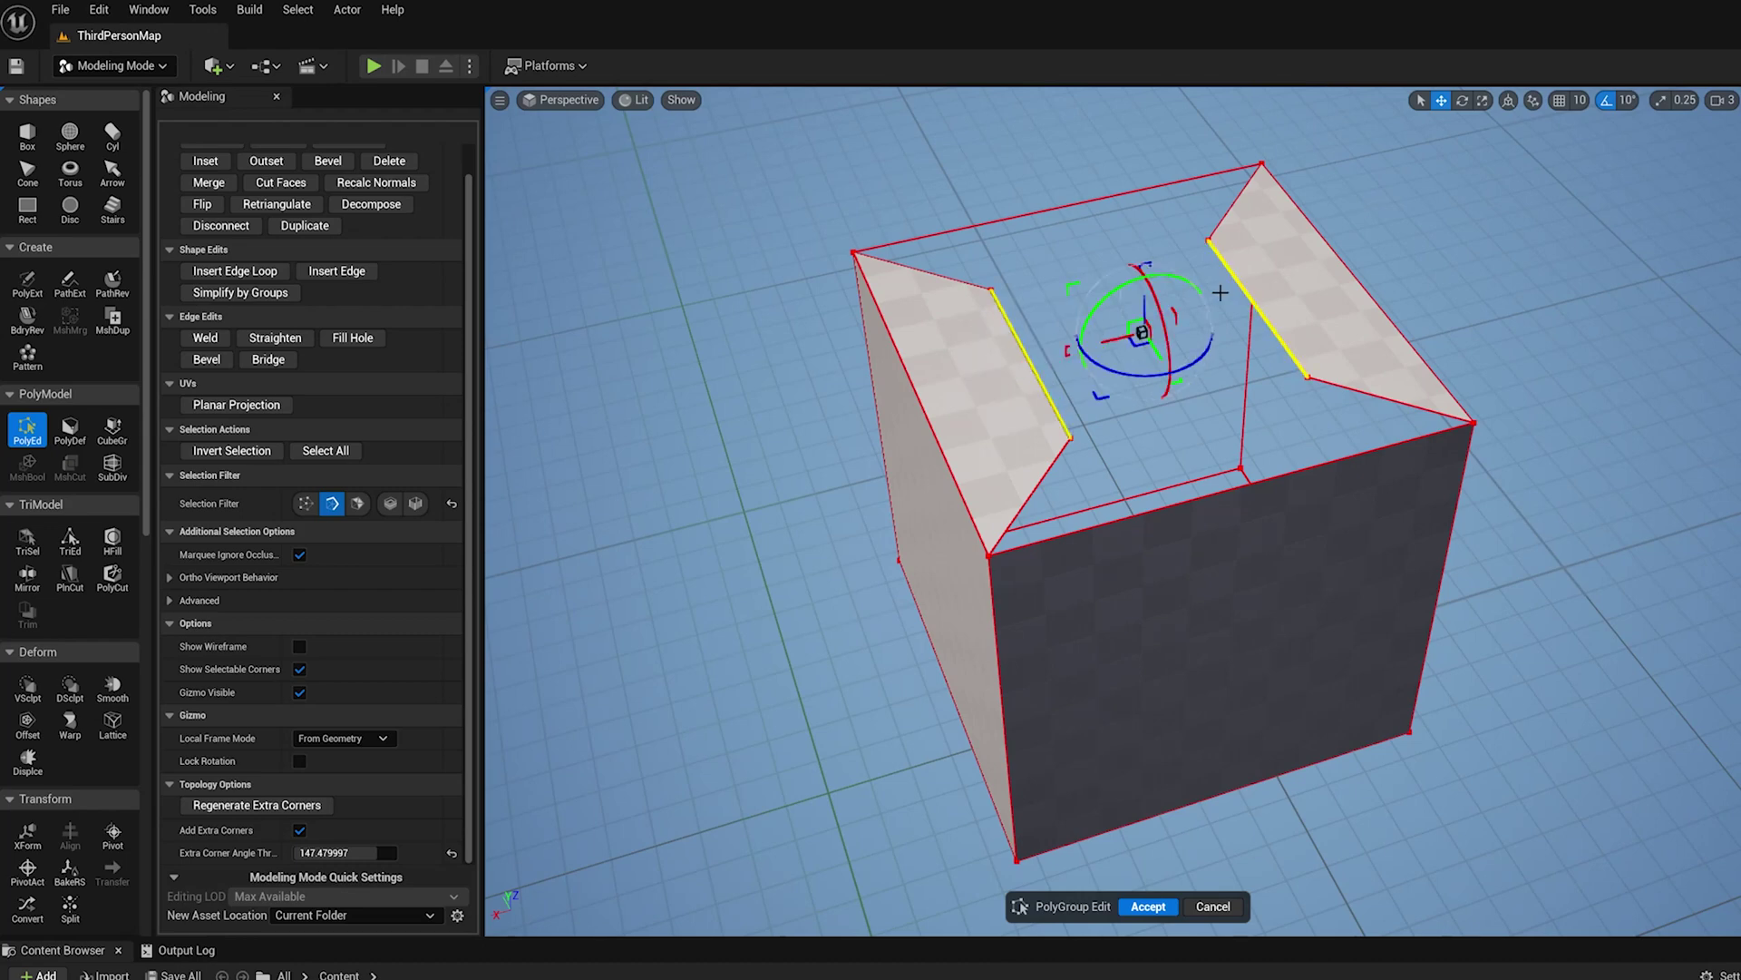
pyautogui.click(205, 337)
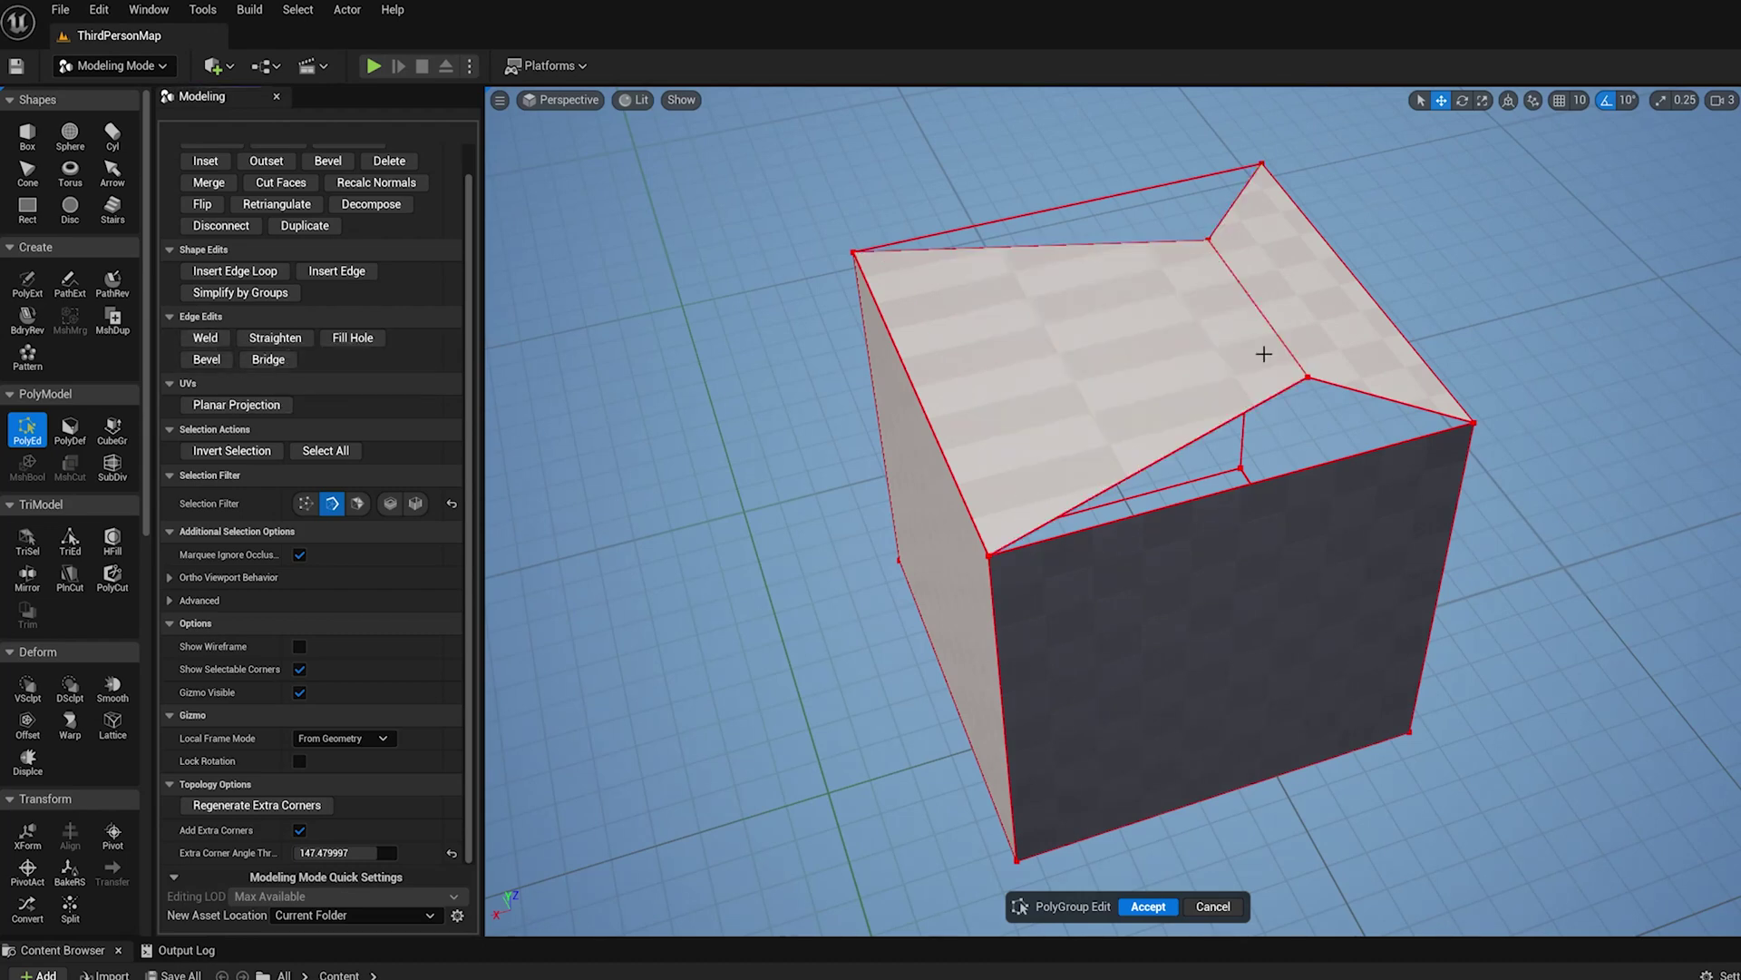
pyautogui.hotkey('ctrl', 'z')
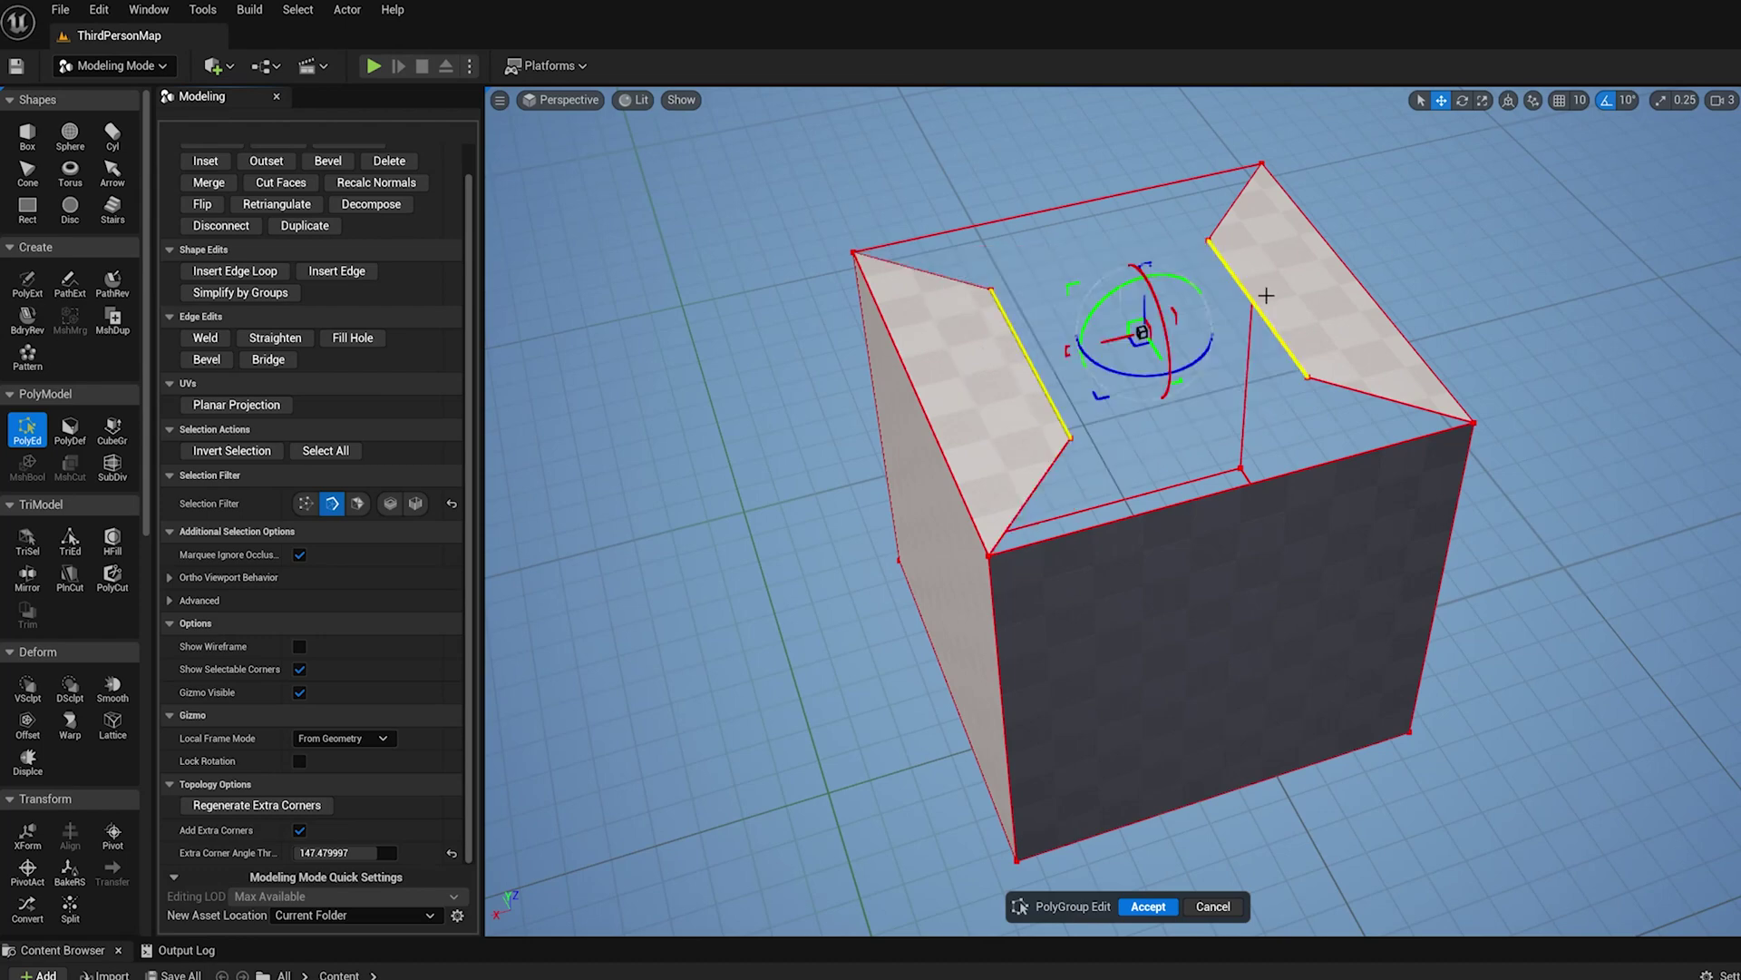
# Weld the right flap's inner edge onto the left flap's inner edge, selecting the right edge first.
pyautogui.click(1252, 299)
pyautogui.keyDown('shift'); pyautogui.click(1017, 340); pyautogui.keyUp('shift')
pyautogui.click(205, 338)
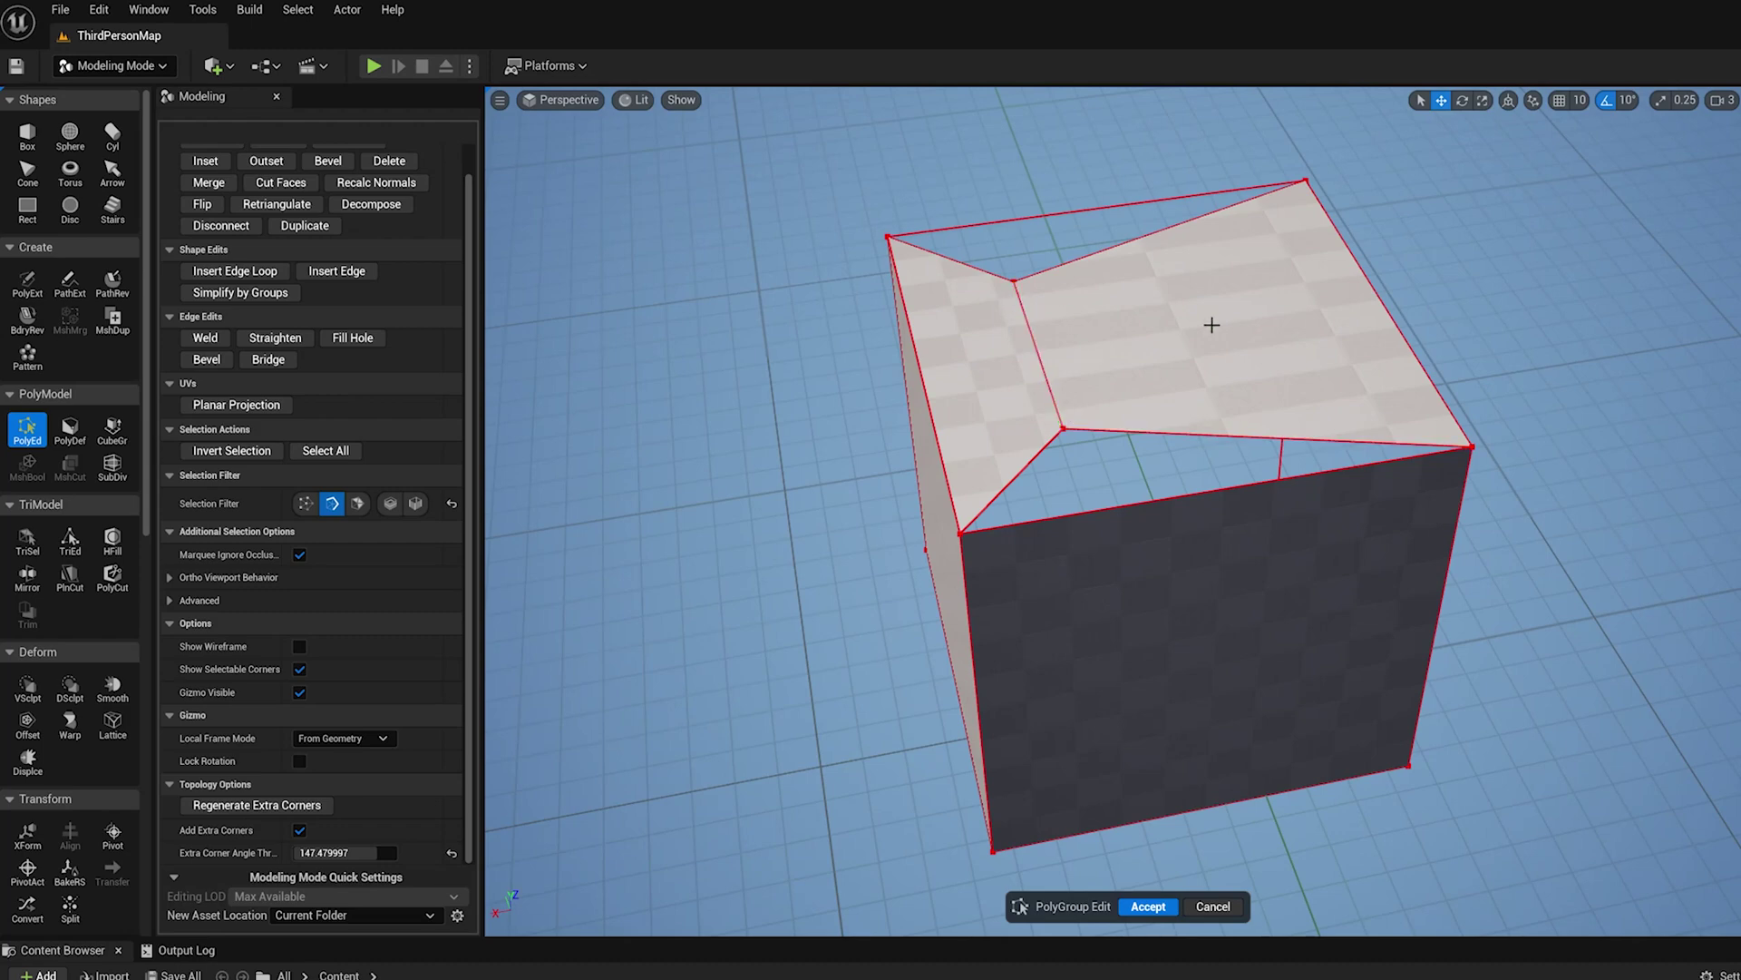
# Weld the front gap closed by joining the top flap's open front edge with the cube's front top edge.
pyautogui.keyDown('alt'); pyautogui.moveTo(1211, 325); pyautogui.dragTo(1090, 321); pyautogui.keyUp('alt')
pyautogui.click(1053, 333)
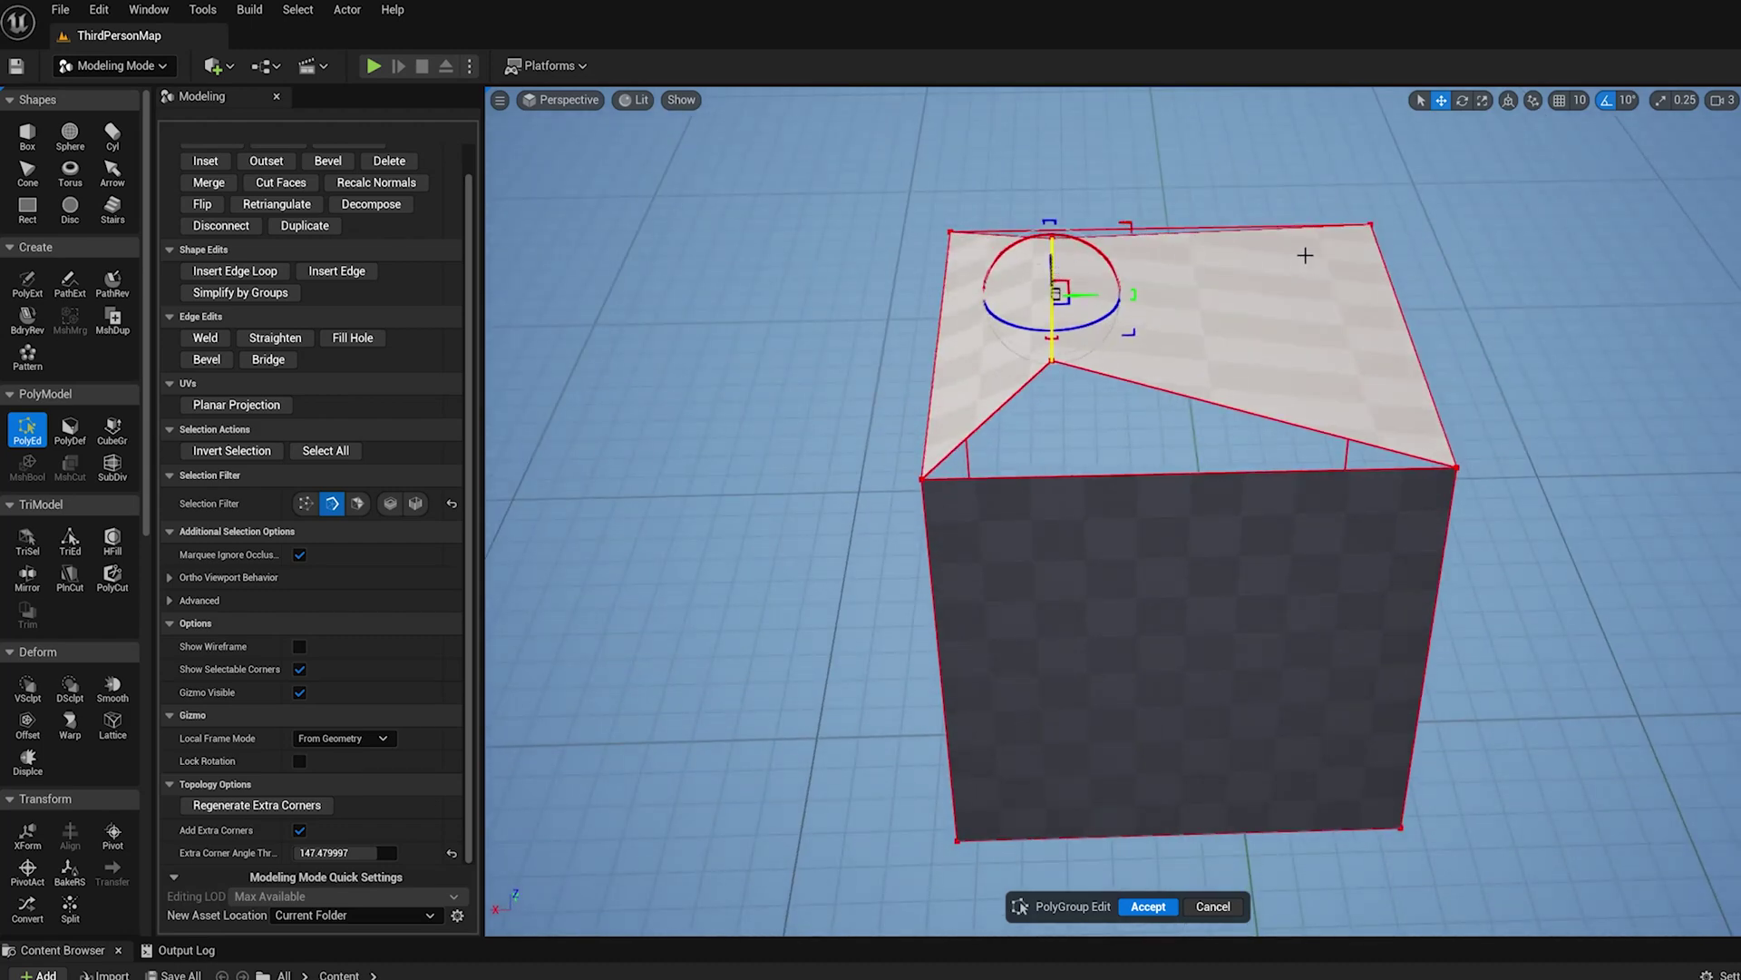
pyautogui.keyDown('alt'); pyautogui.moveTo(1259, 353); pyautogui.dragTo(1218, 381); pyautogui.keyUp('alt')
pyautogui.click(1218, 385)
pyautogui.keyDown('shift'); pyautogui.click(1215, 451); pyautogui.keyUp('shift')
pyautogui.keyDown('alt'); pyautogui.moveTo(1216, 450); pyautogui.dragTo(1570, 335); pyautogui.keyUp('alt')
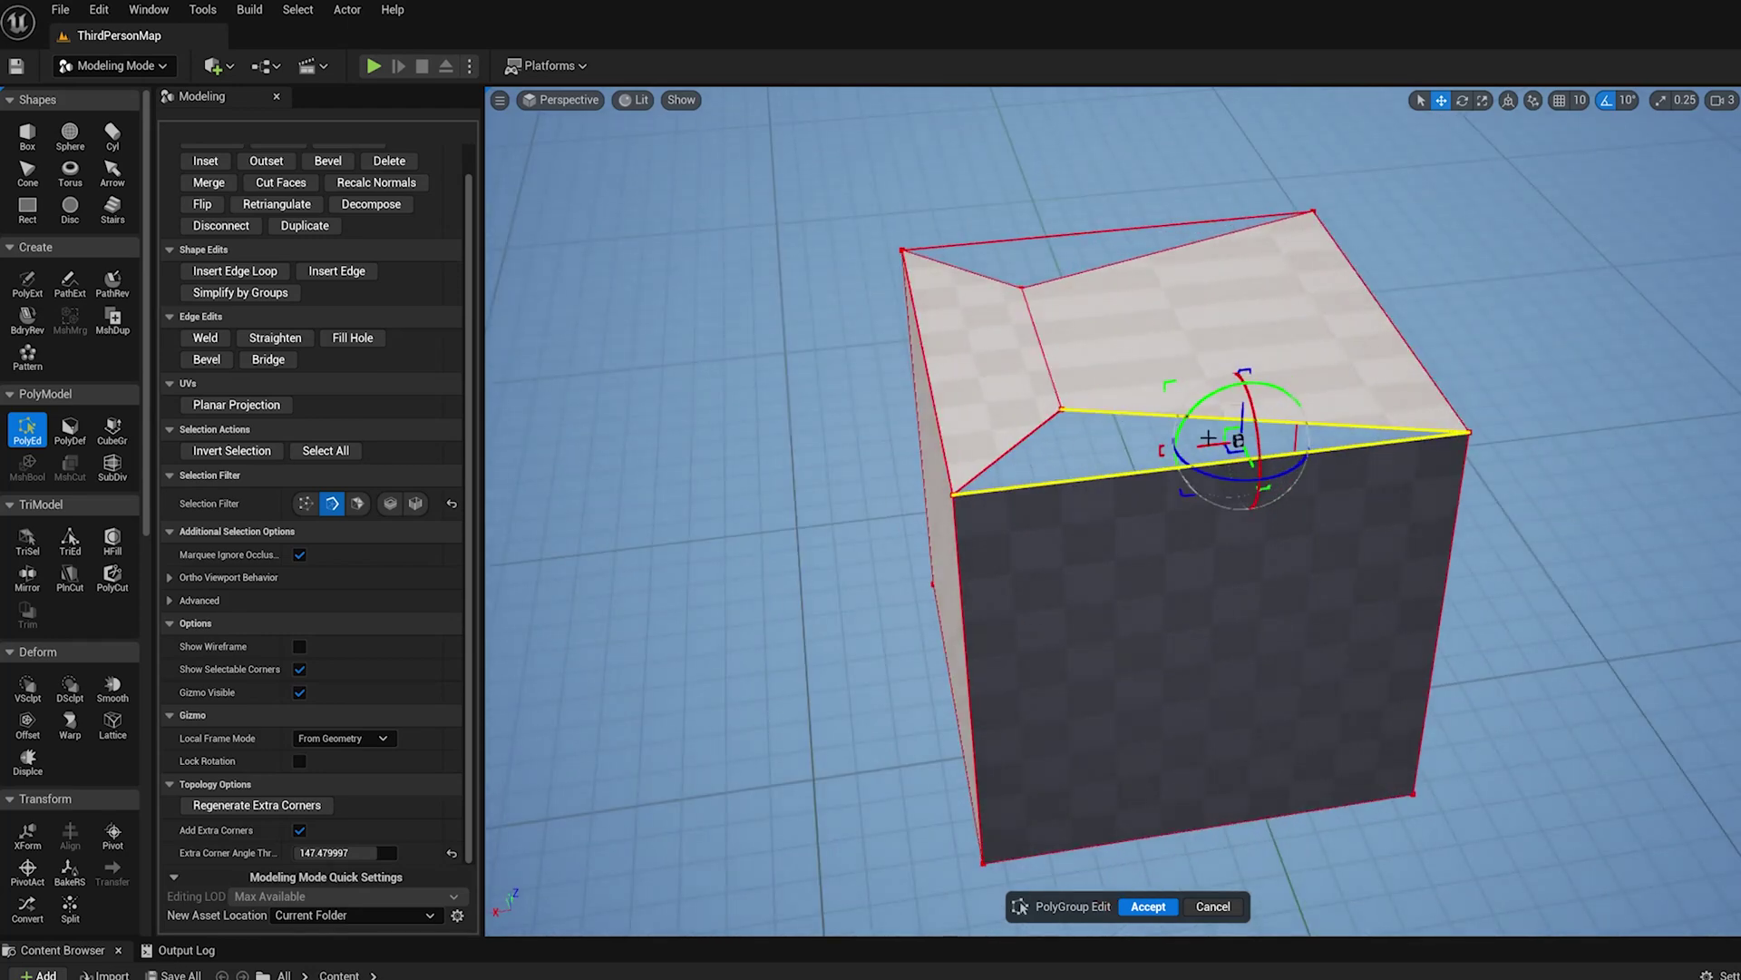
pyautogui.keyDown('alt'); pyautogui.moveTo(1364, 337); pyautogui.dragTo(1043, 422); pyautogui.keyUp('alt')
pyautogui.click(207, 359)
pyautogui.keyDown('alt'); pyautogui.moveTo(770, 291); pyautogui.dragTo(980, 381); pyautogui.keyUp('alt')
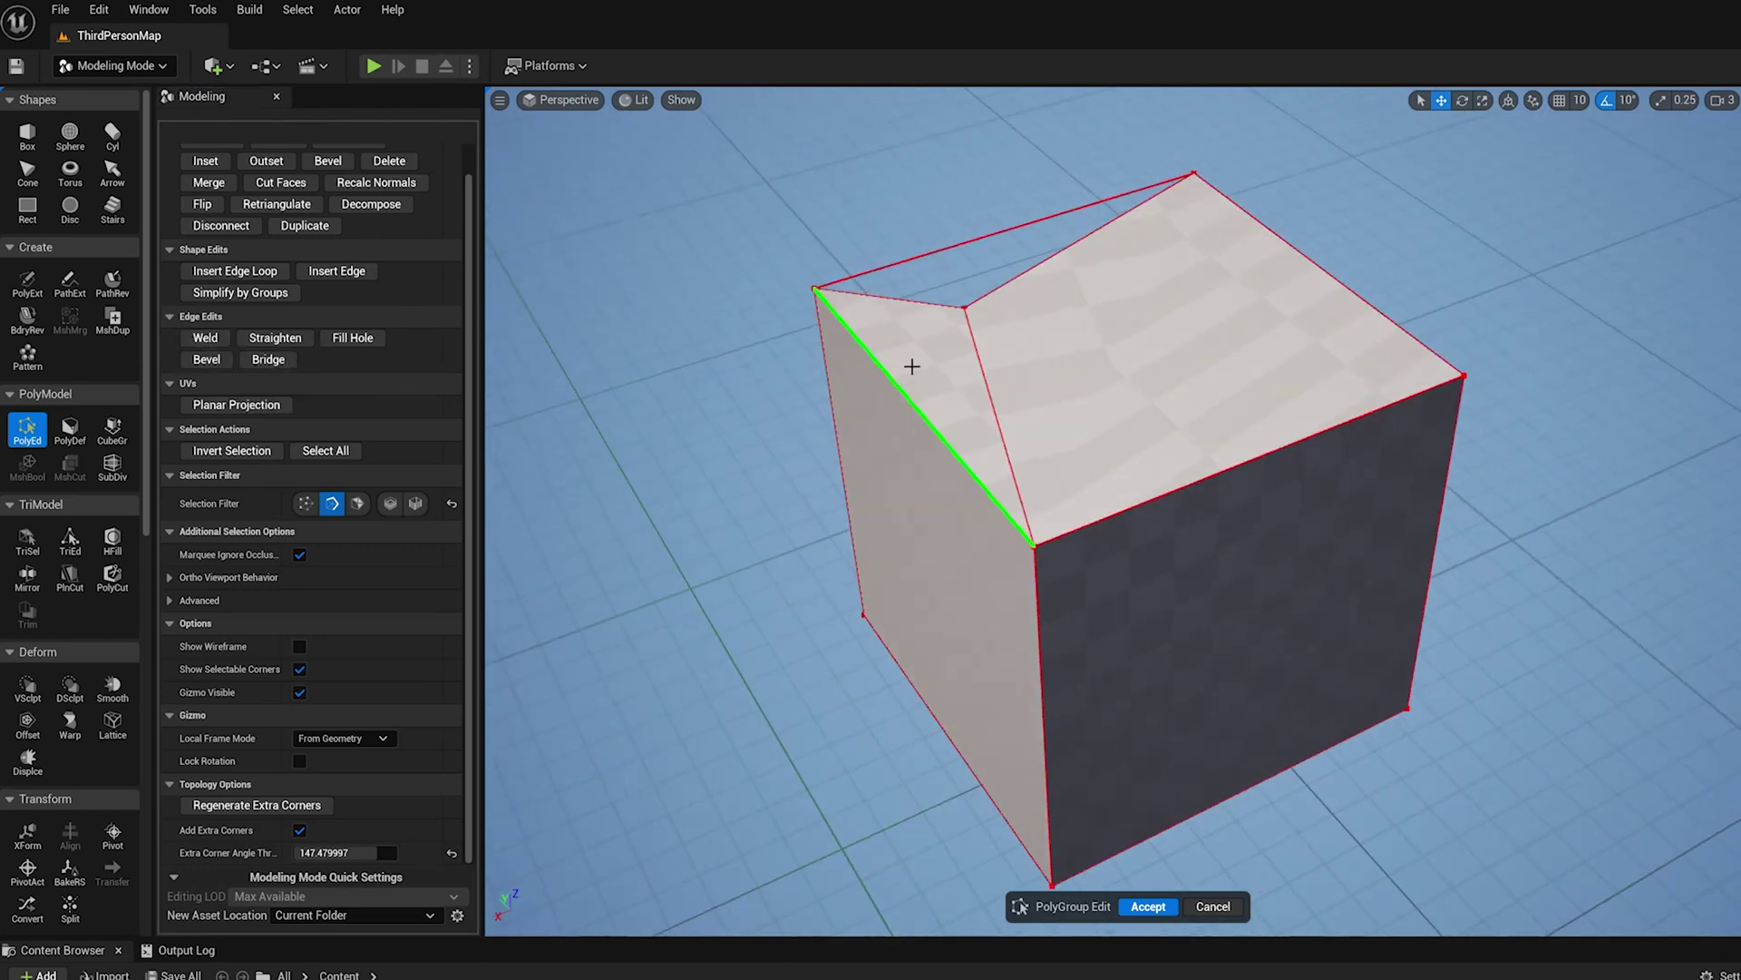
# Weld the two open edges of the remaining back gap together to close the cube's top.
pyautogui.click(1011, 280)
pyautogui.keyDown('shift'); pyautogui.click(962, 243); pyautogui.keyUp('shift')
pyautogui.click(198, 341)
pyautogui.keyDown('alt'); pyautogui.moveTo(635, 381); pyautogui.dragTo(956, 354); pyautogui.keyUp('alt')
pyautogui.keyDown('alt'); pyautogui.moveTo(1086, 363); pyautogui.dragTo(680, 363); pyautogui.keyUp('alt')
pyautogui.keyDown('alt'); pyautogui.moveTo(1007, 360); pyautogui.dragTo(1120, 436); pyautogui.keyUp('alt')
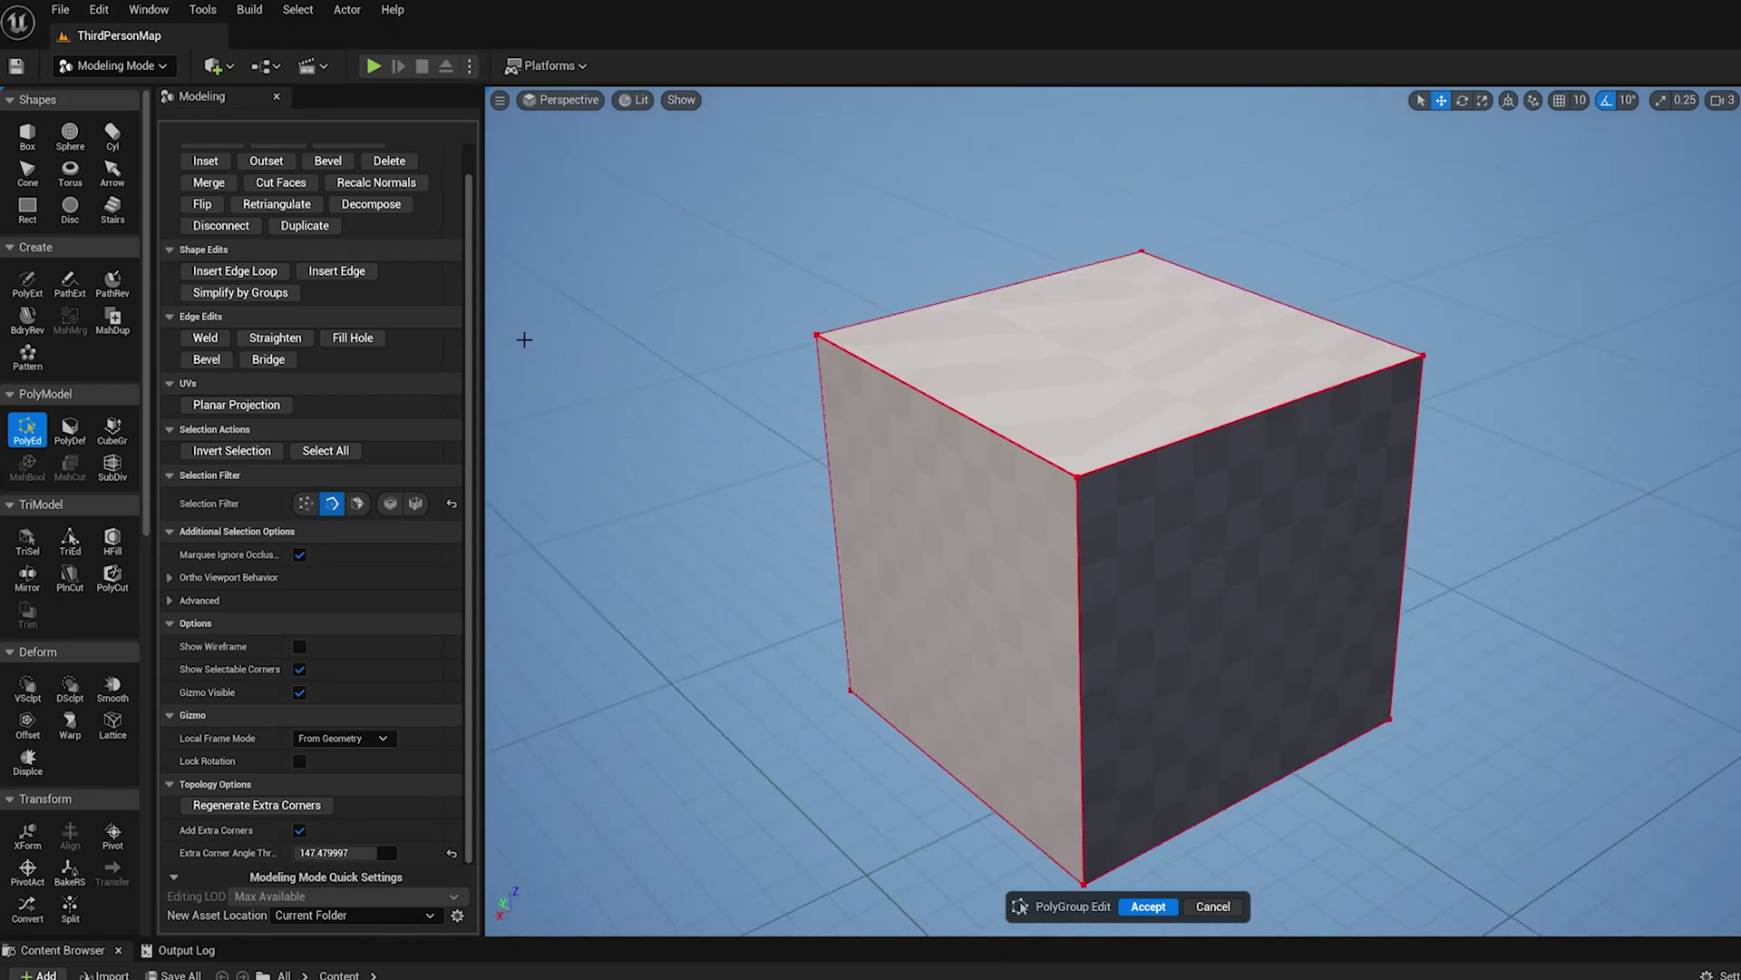
pyautogui.keyDown('alt'); pyautogui.moveTo(564, 302); pyautogui.dragTo(590, 305); pyautogui.keyUp('alt')
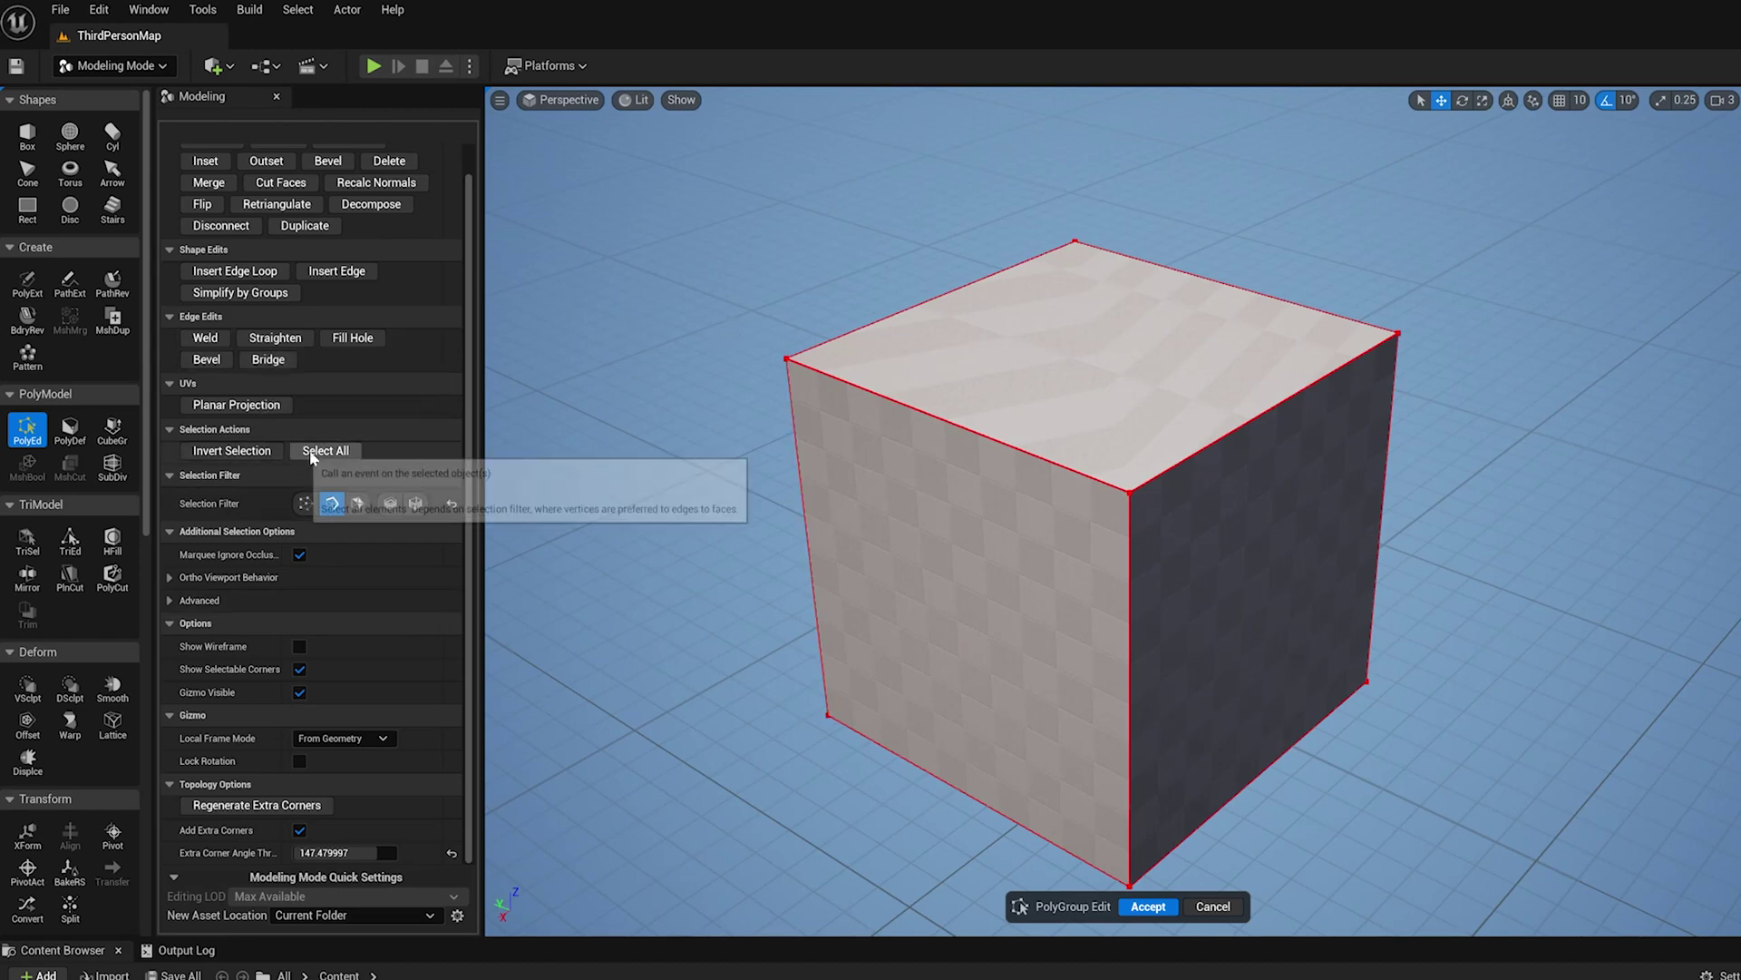
# Review the Ortho Viewport Behavior selection options, collapse them, and expand the Advanced selection options.
pyautogui.scroll(2, 270, 410)
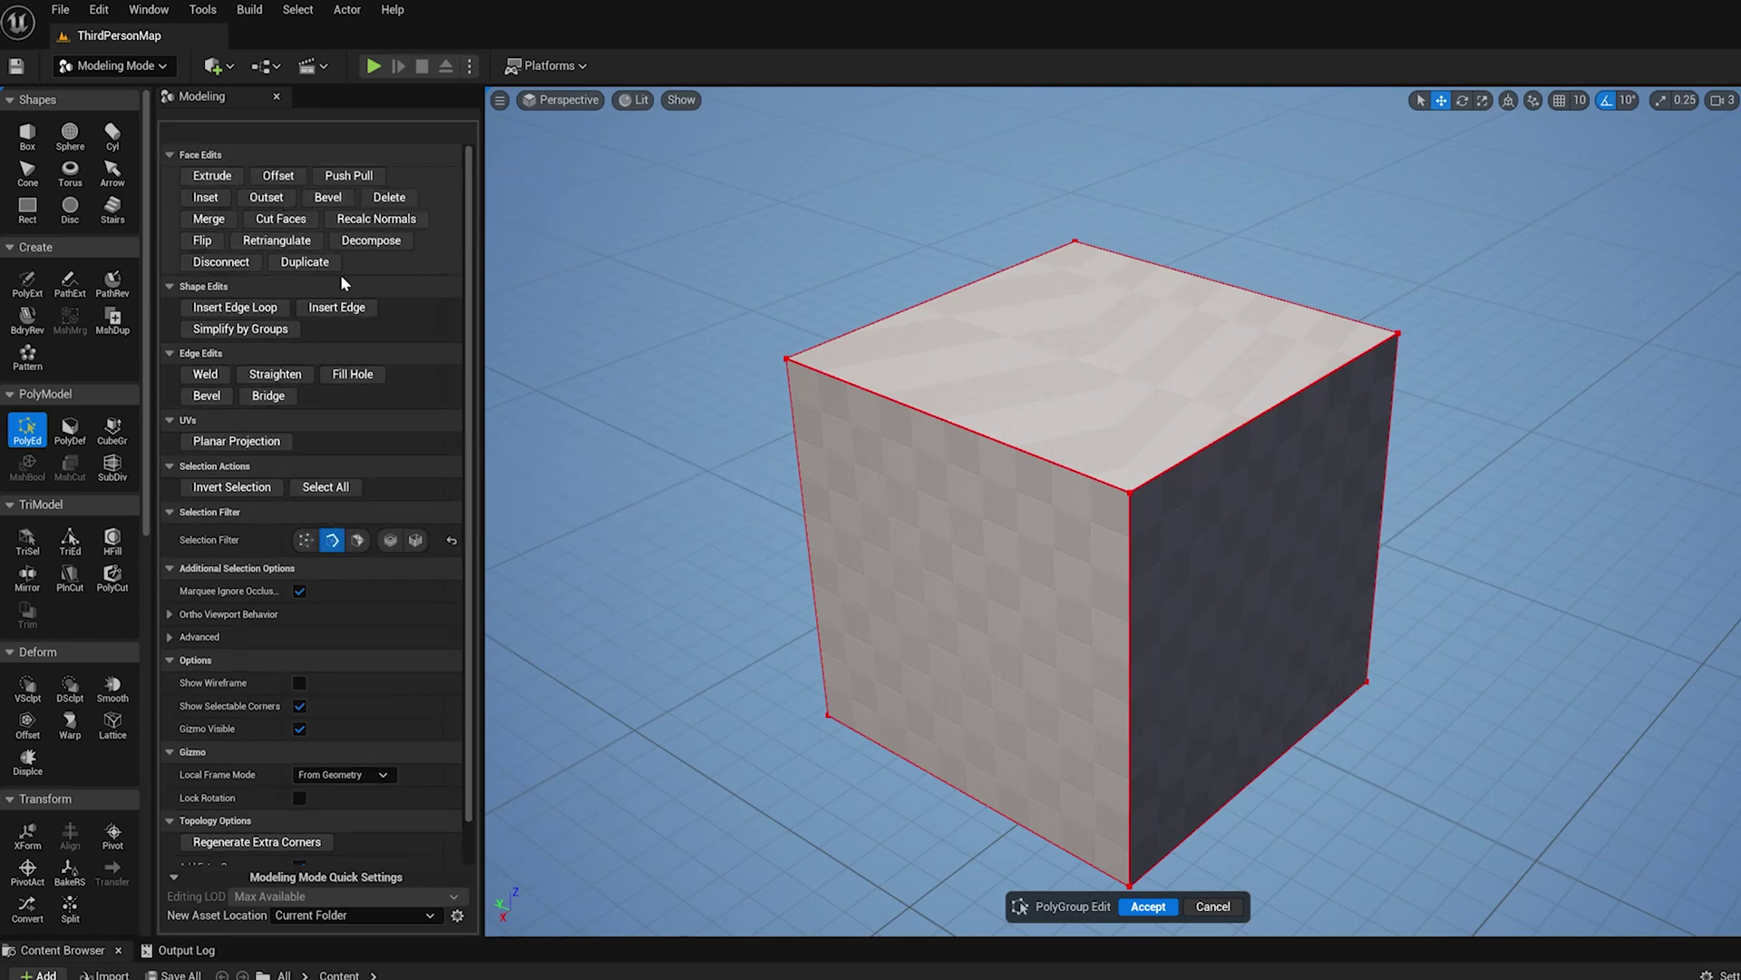
pyautogui.scroll(-1, 344, 458)
pyautogui.scroll(-1, 428, 549)
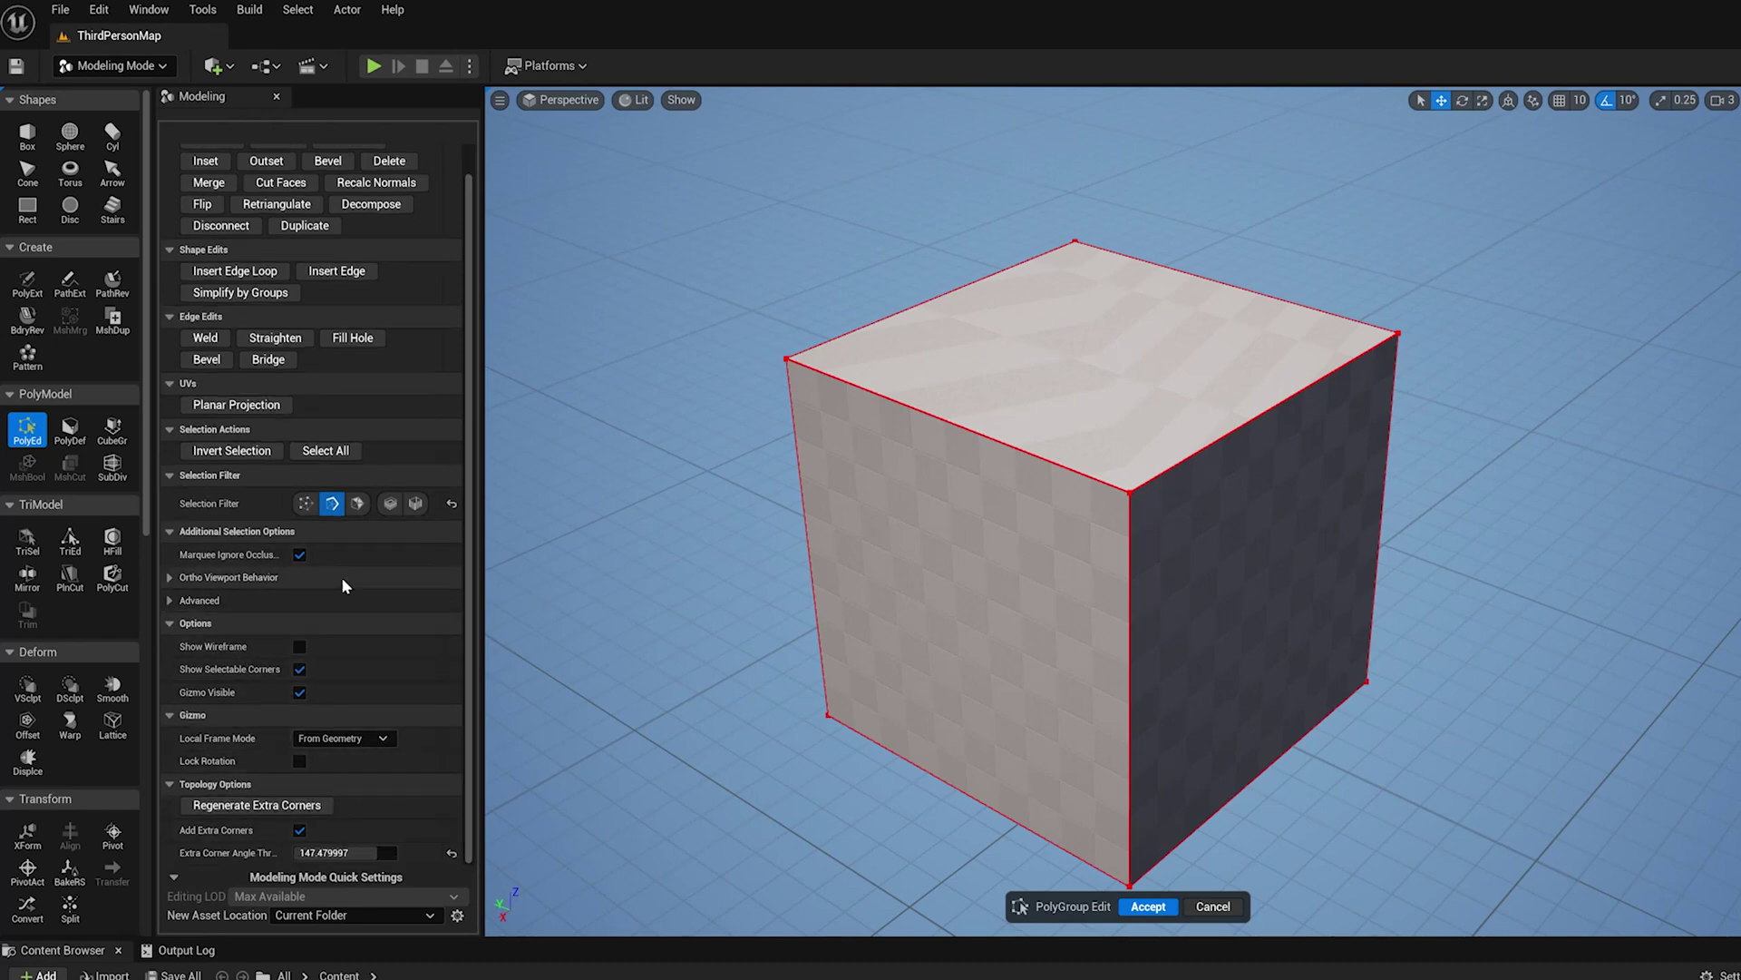
pyautogui.click(168, 582)
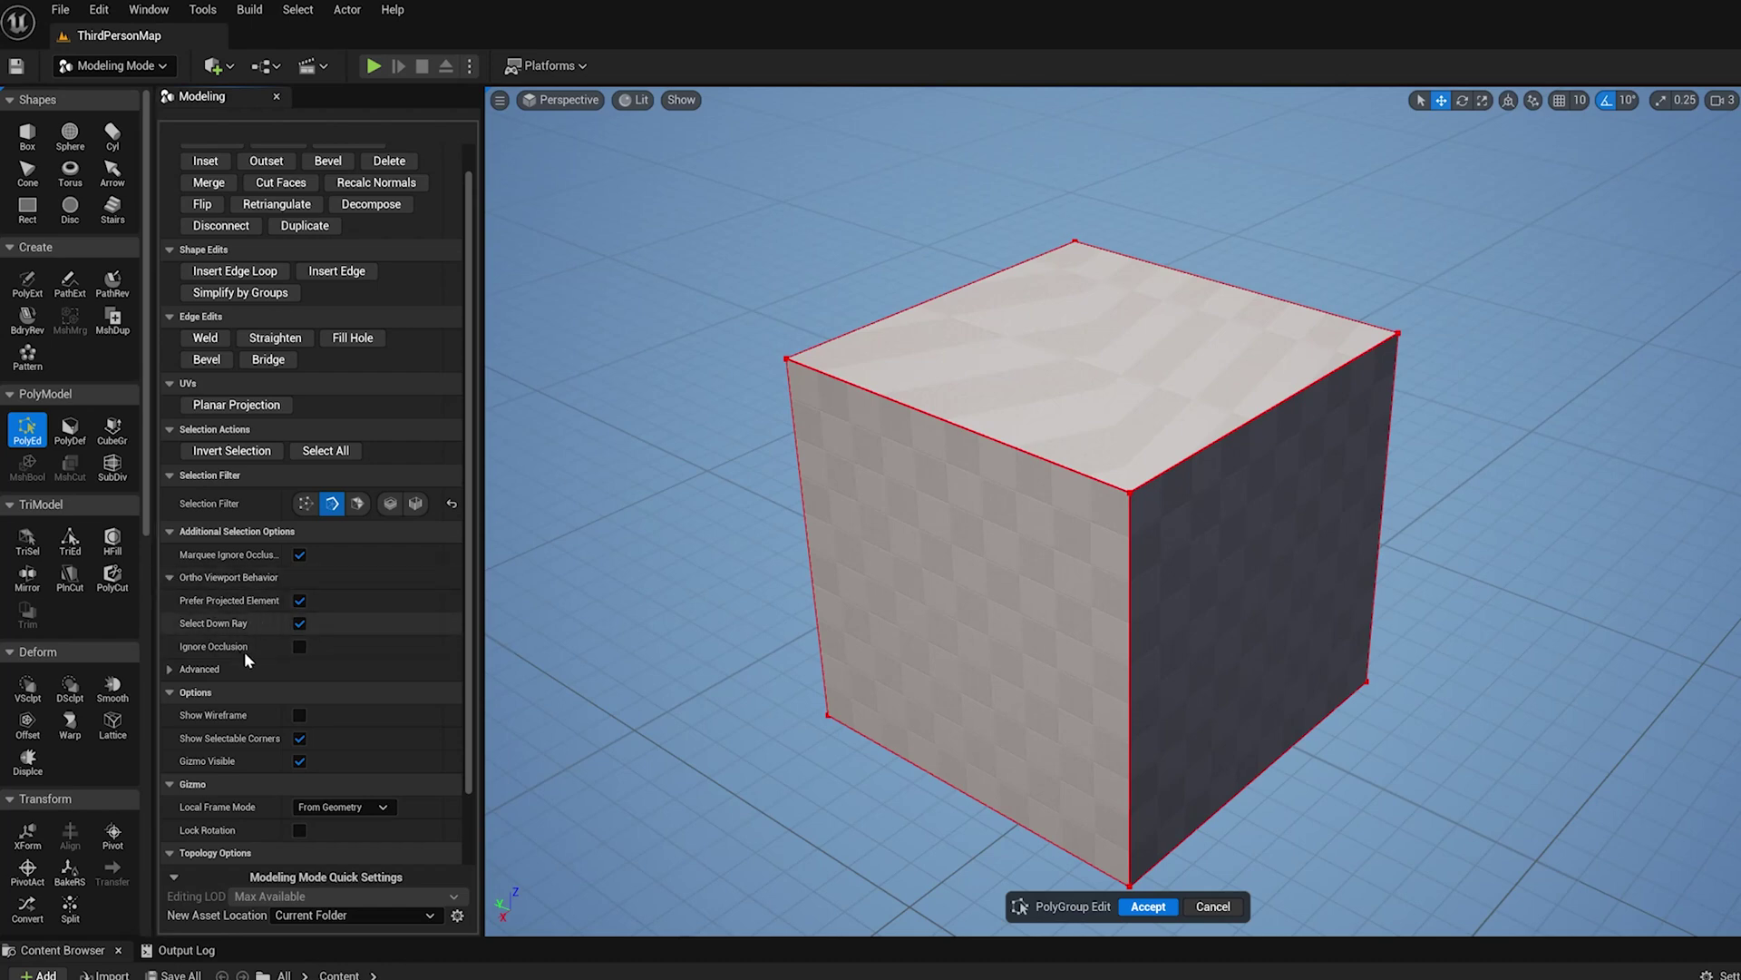
pyautogui.click(170, 578)
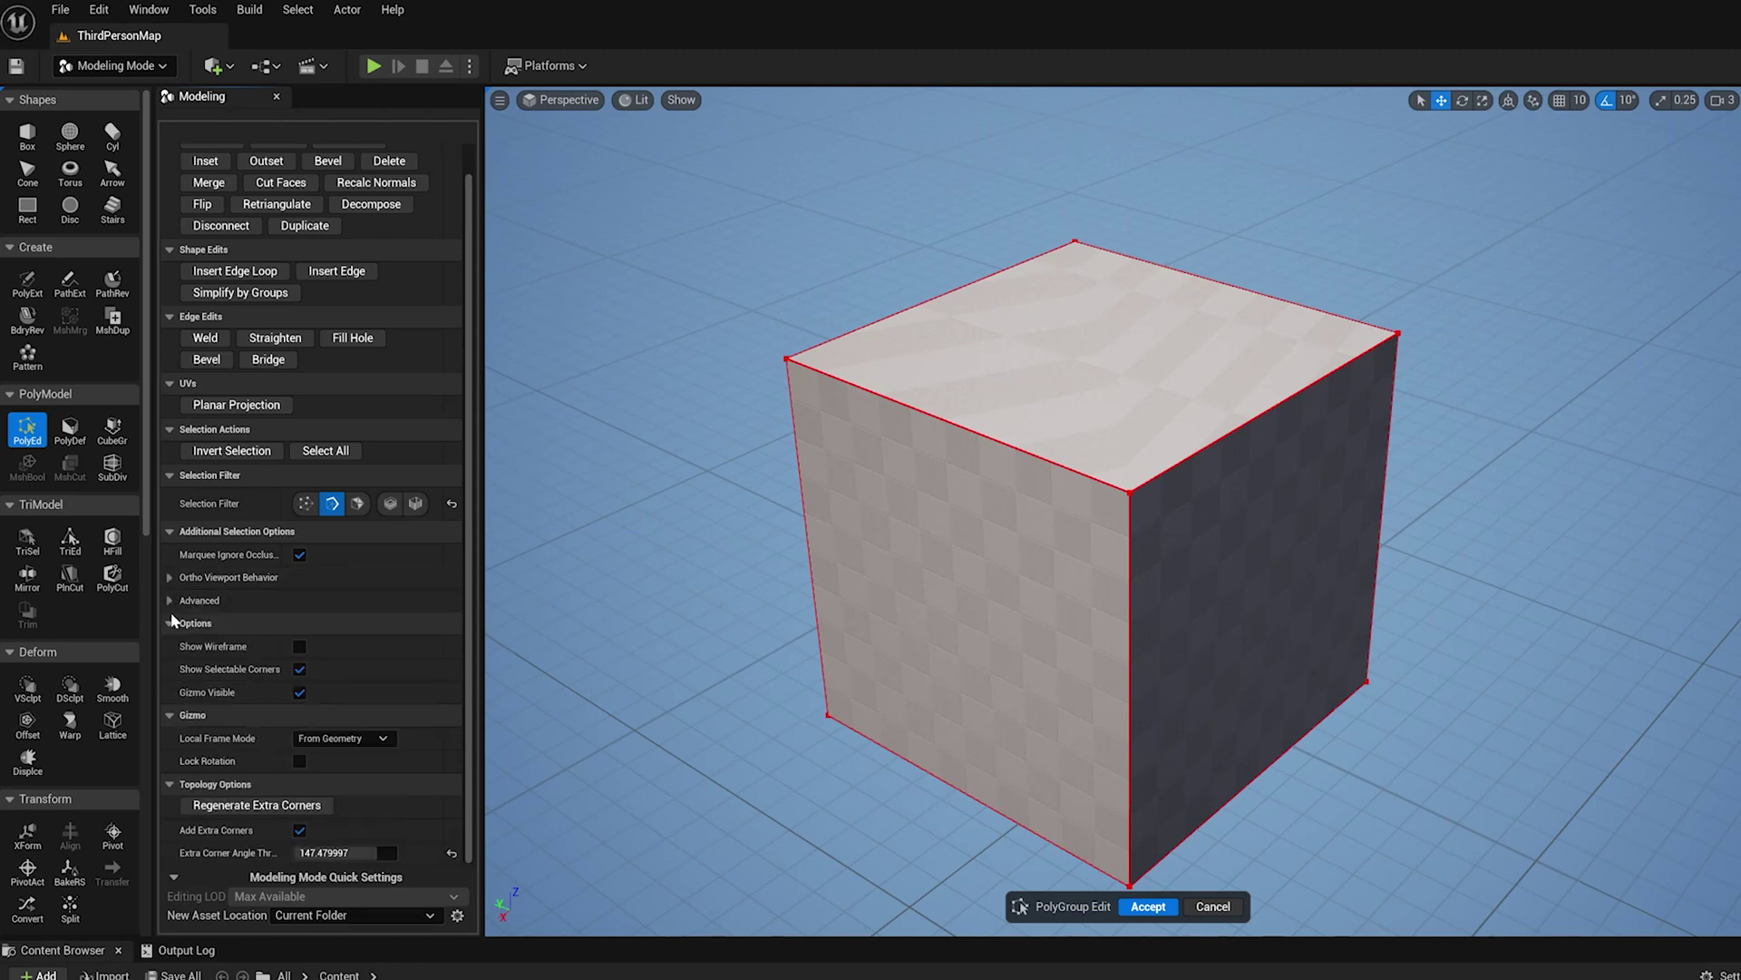
pyautogui.click(170, 604)
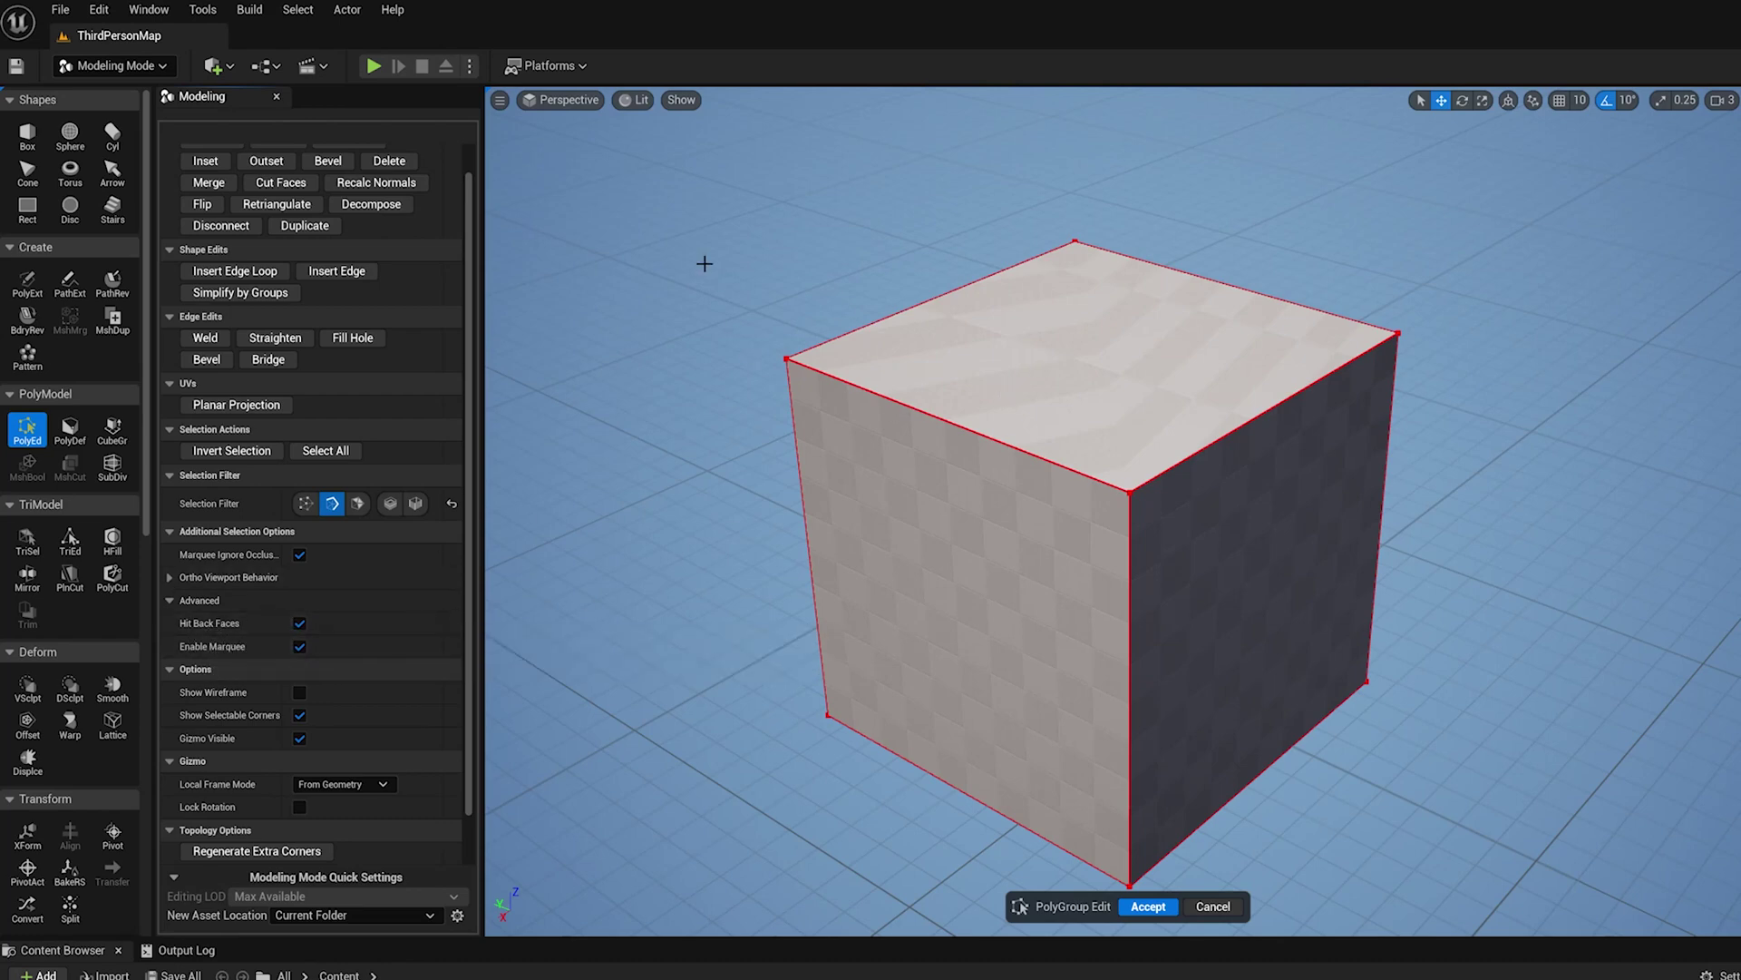
# Try a marquee selection over the cube, clear it, and switch Enable Marquee off and back on.
pyautogui.moveTo(713, 273); pyautogui.dragTo(1383, 589)
pyautogui.click(705, 594)
pyautogui.click(300, 648)
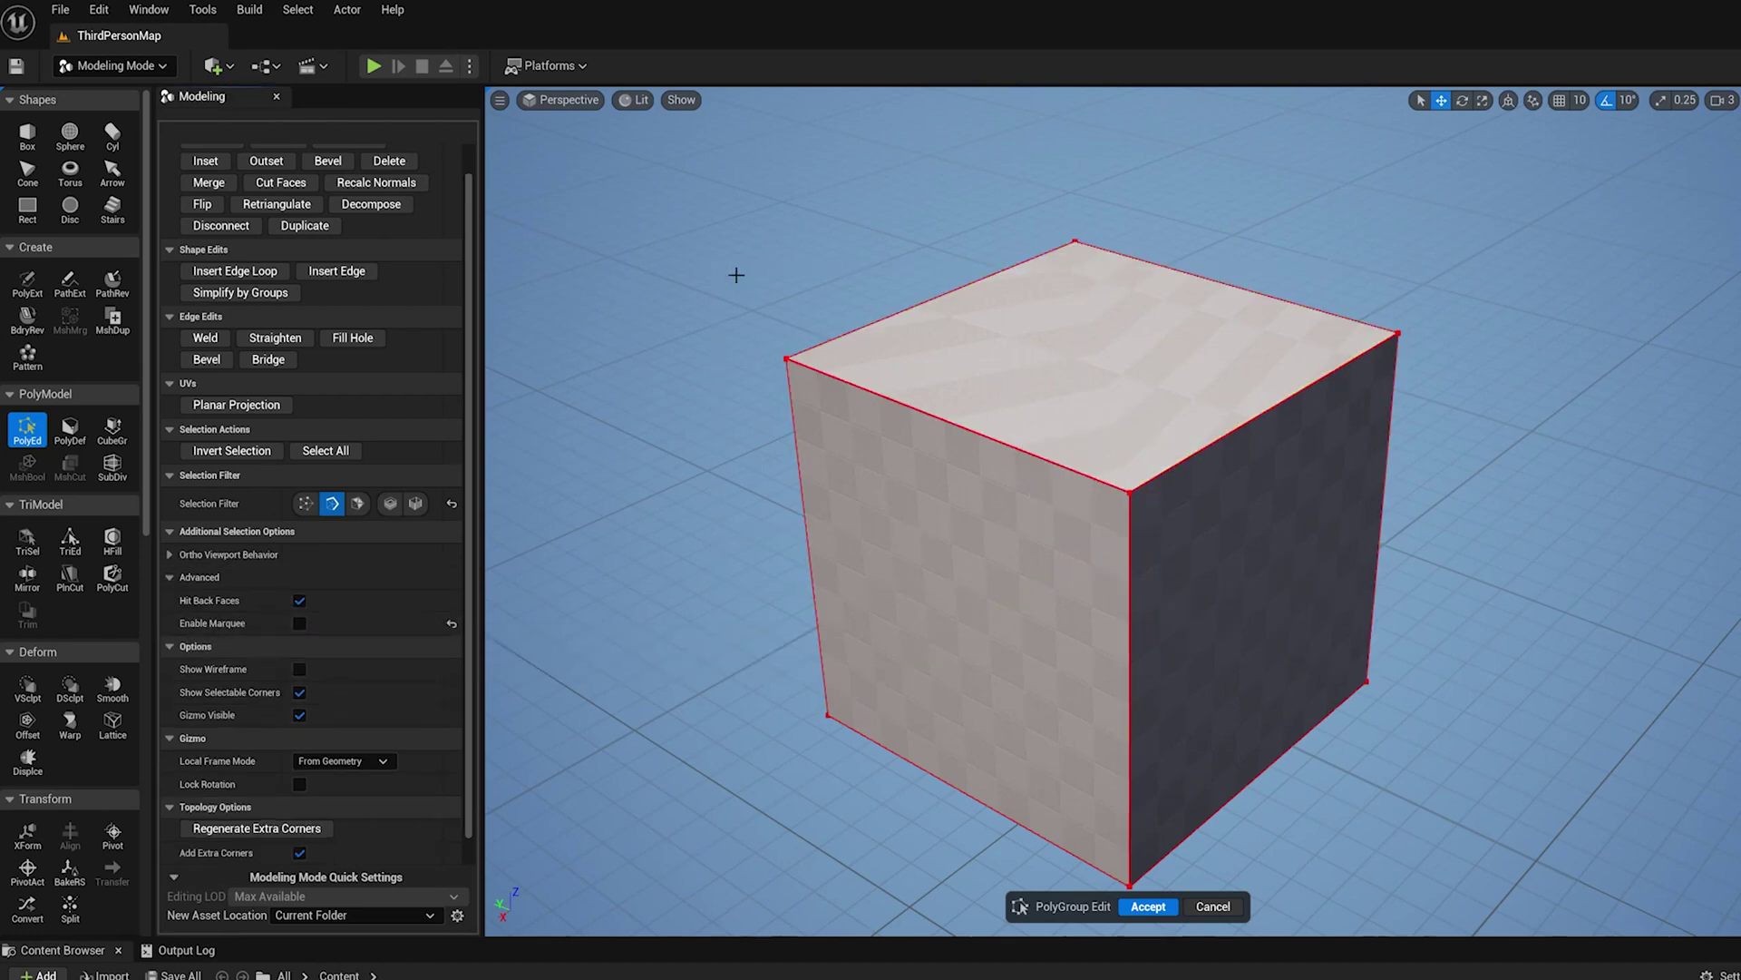
pyautogui.click(301, 623)
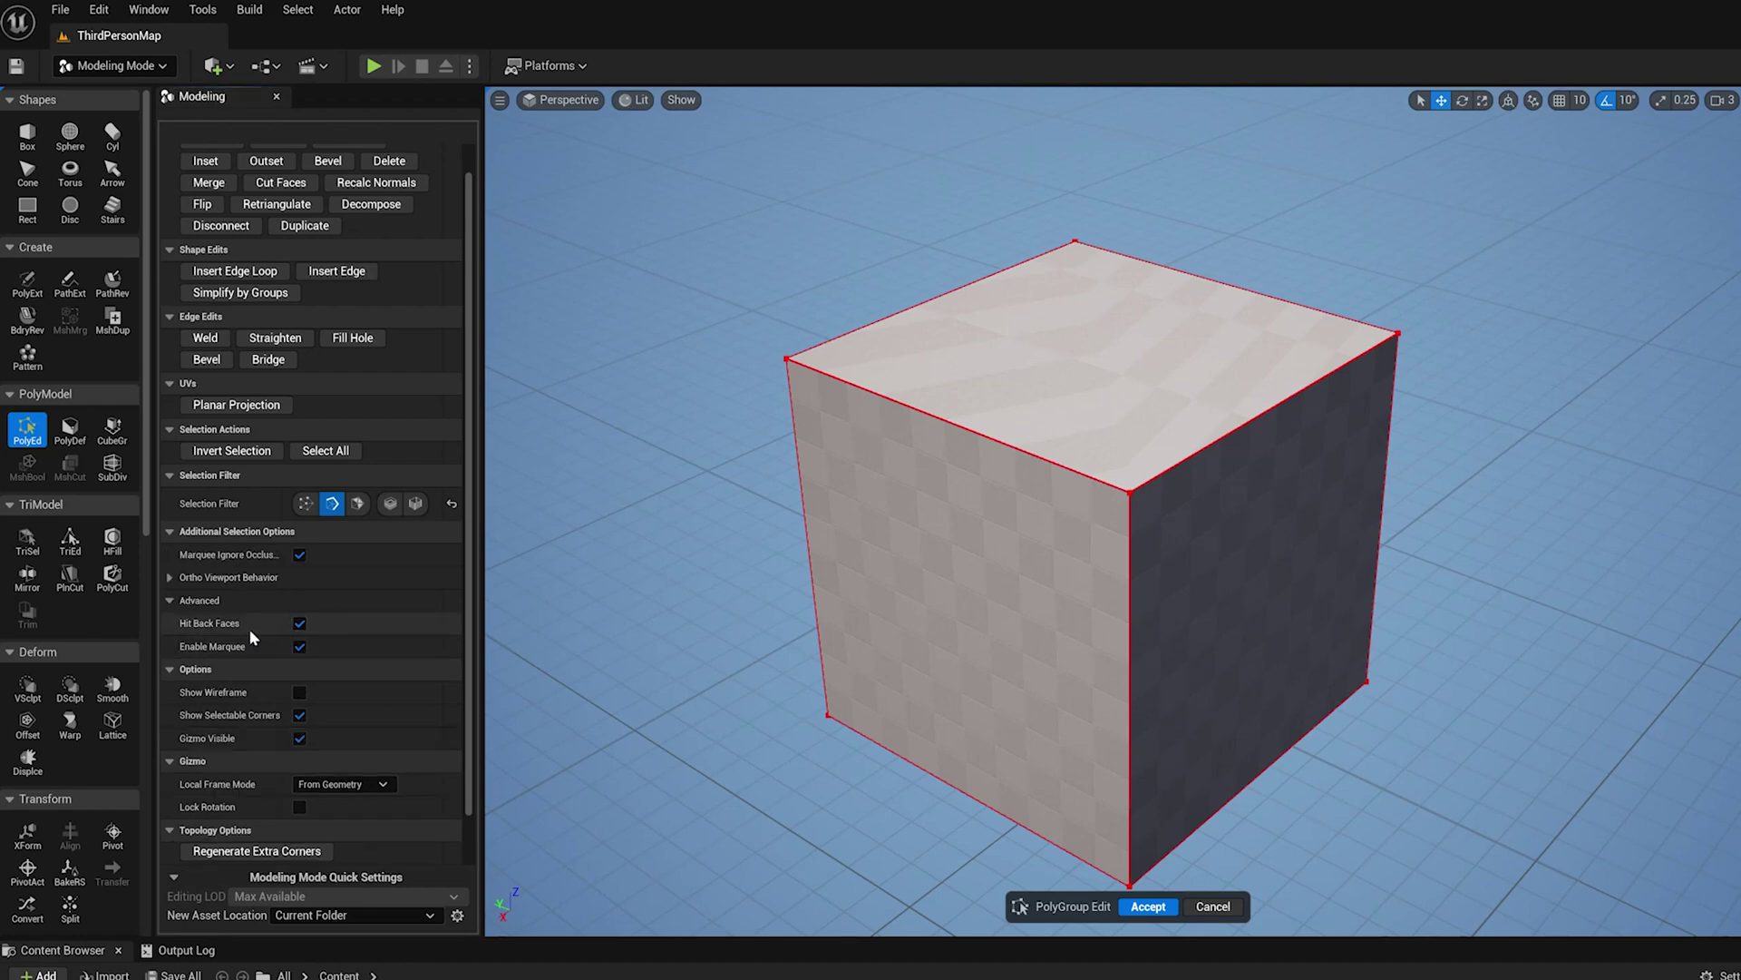
# Collapse and reopen the Advanced selection options, and toggle Show Selectable Corners off and back on.
pyautogui.click(167, 601)
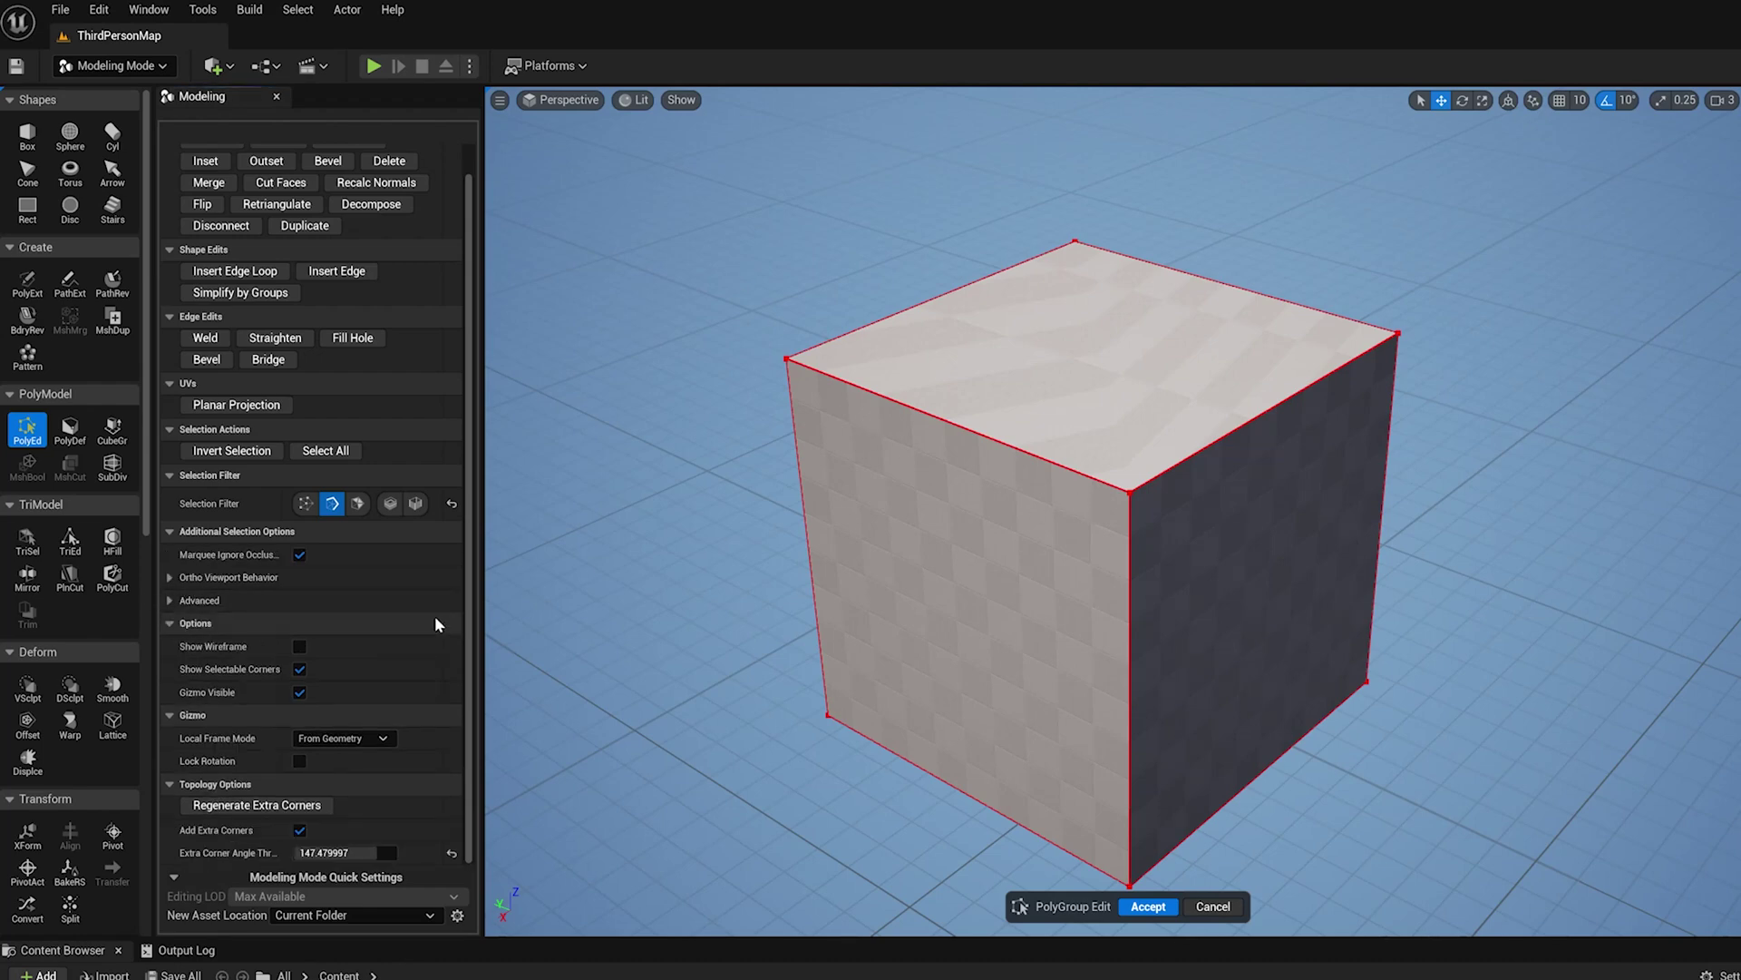
pyautogui.click(167, 601)
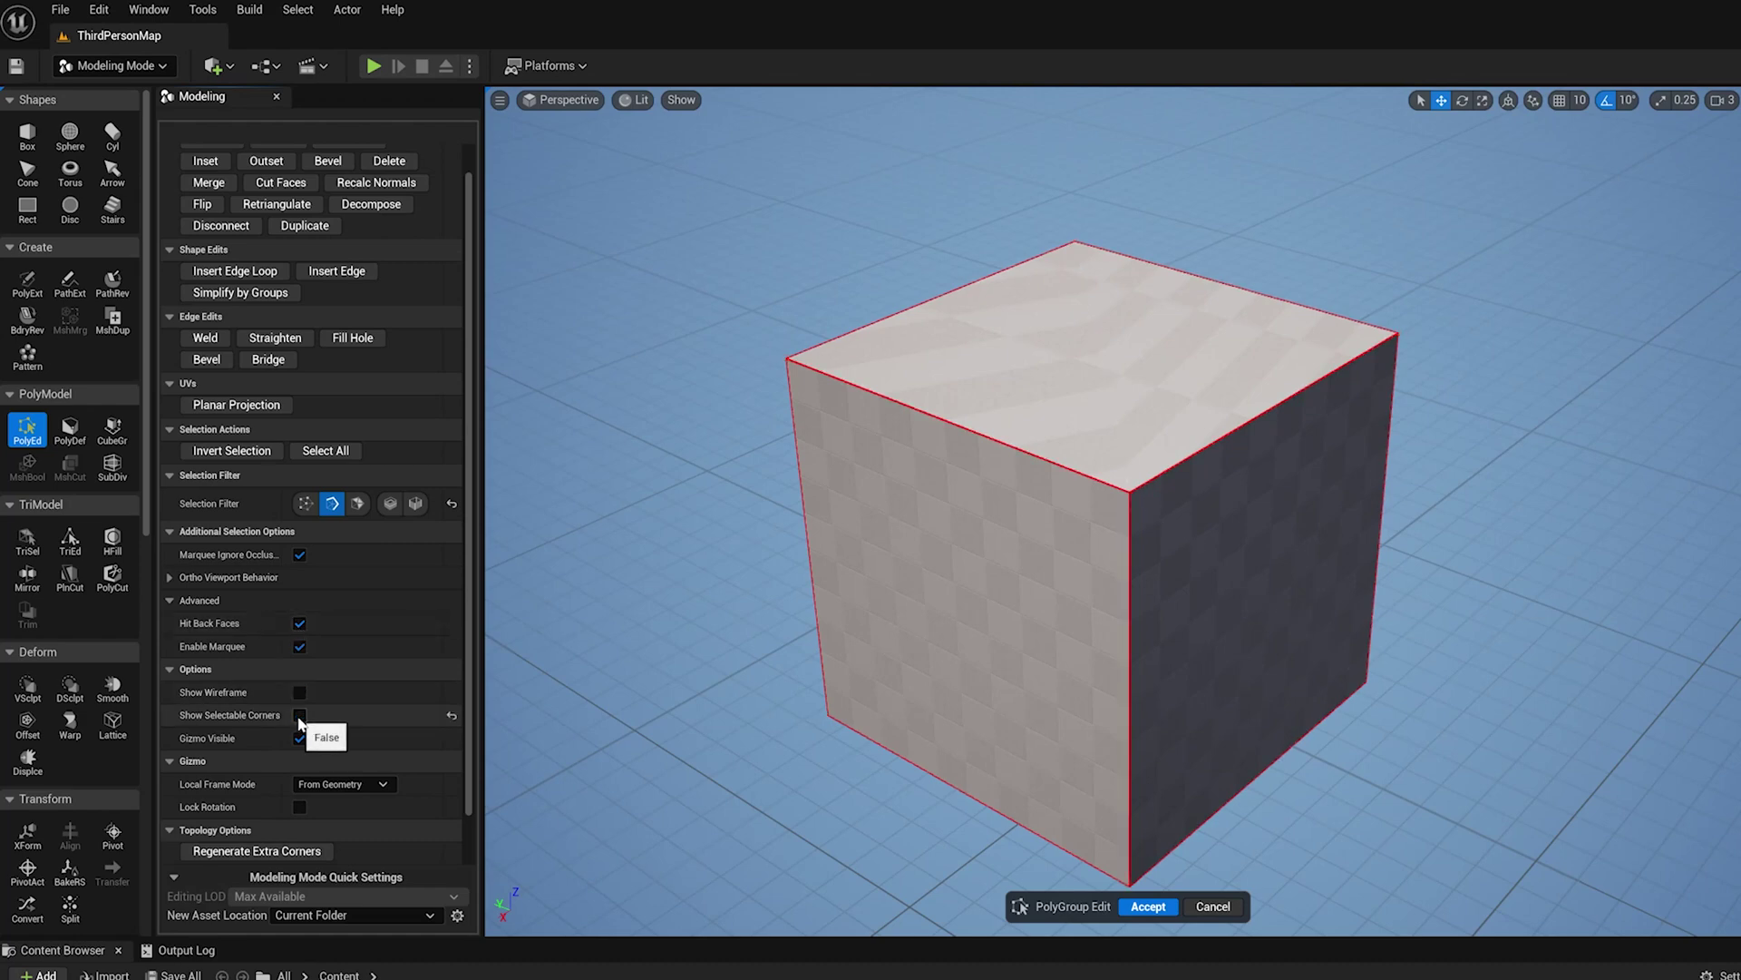
pyautogui.scroll(-1, 371, 717)
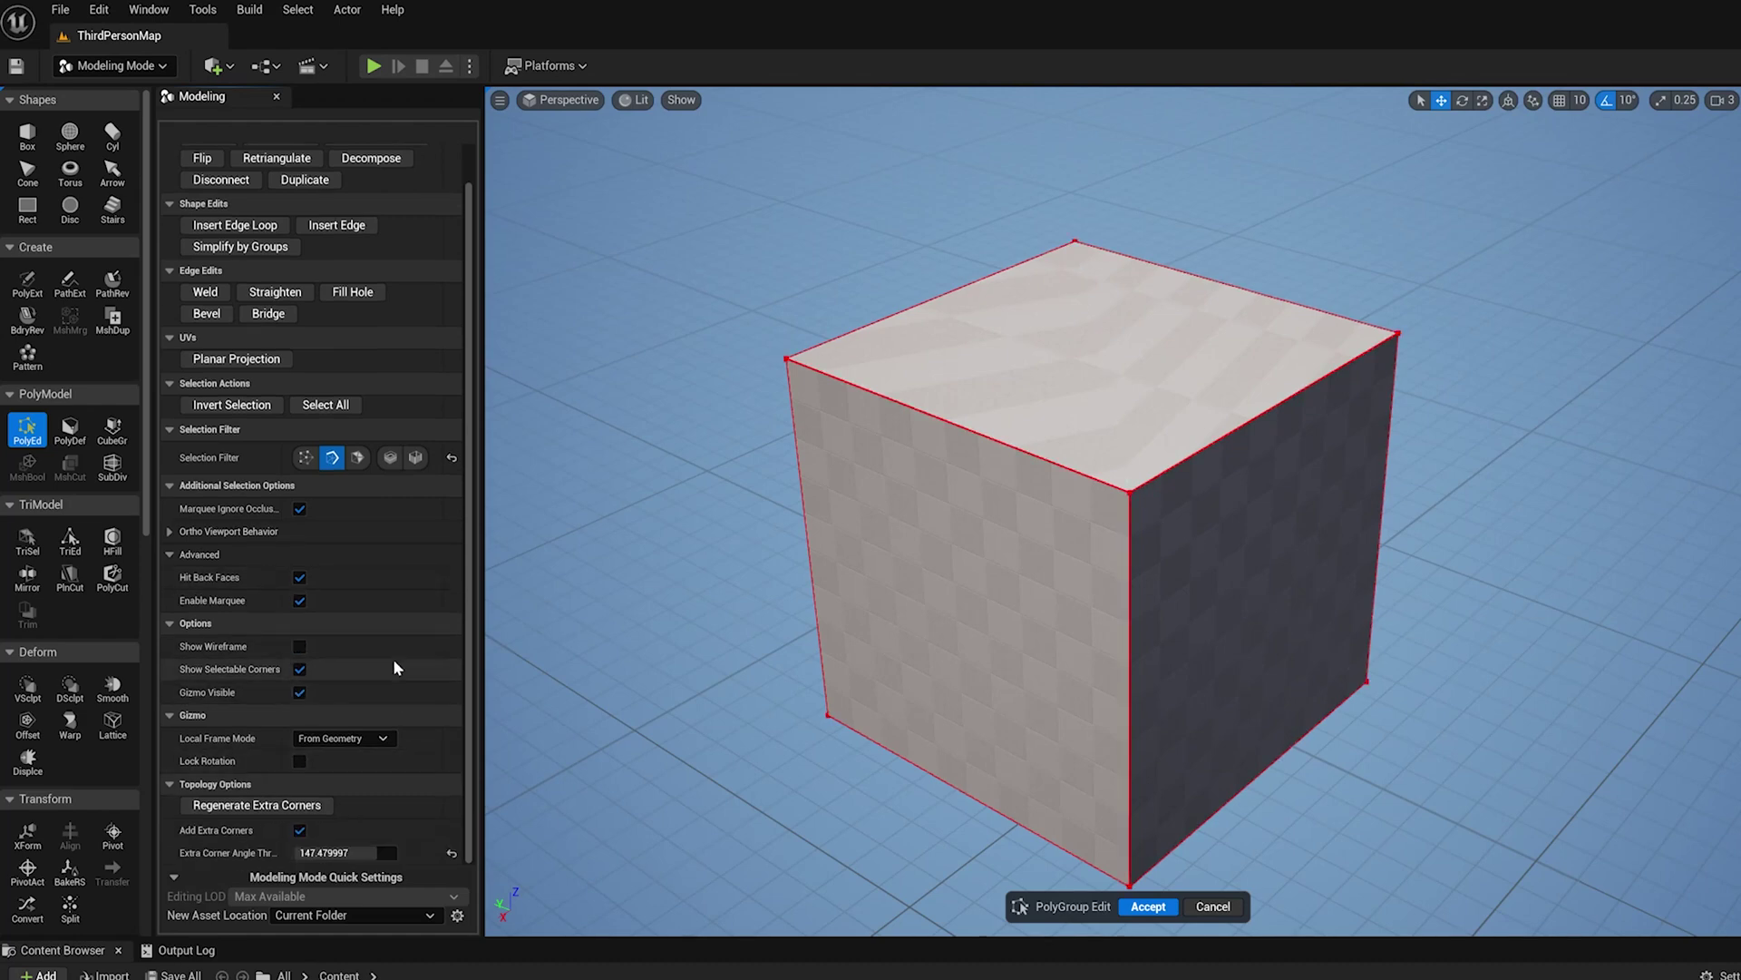
pyautogui.scroll(2, 390, 658)
pyautogui.scroll(-2, 979, 440)
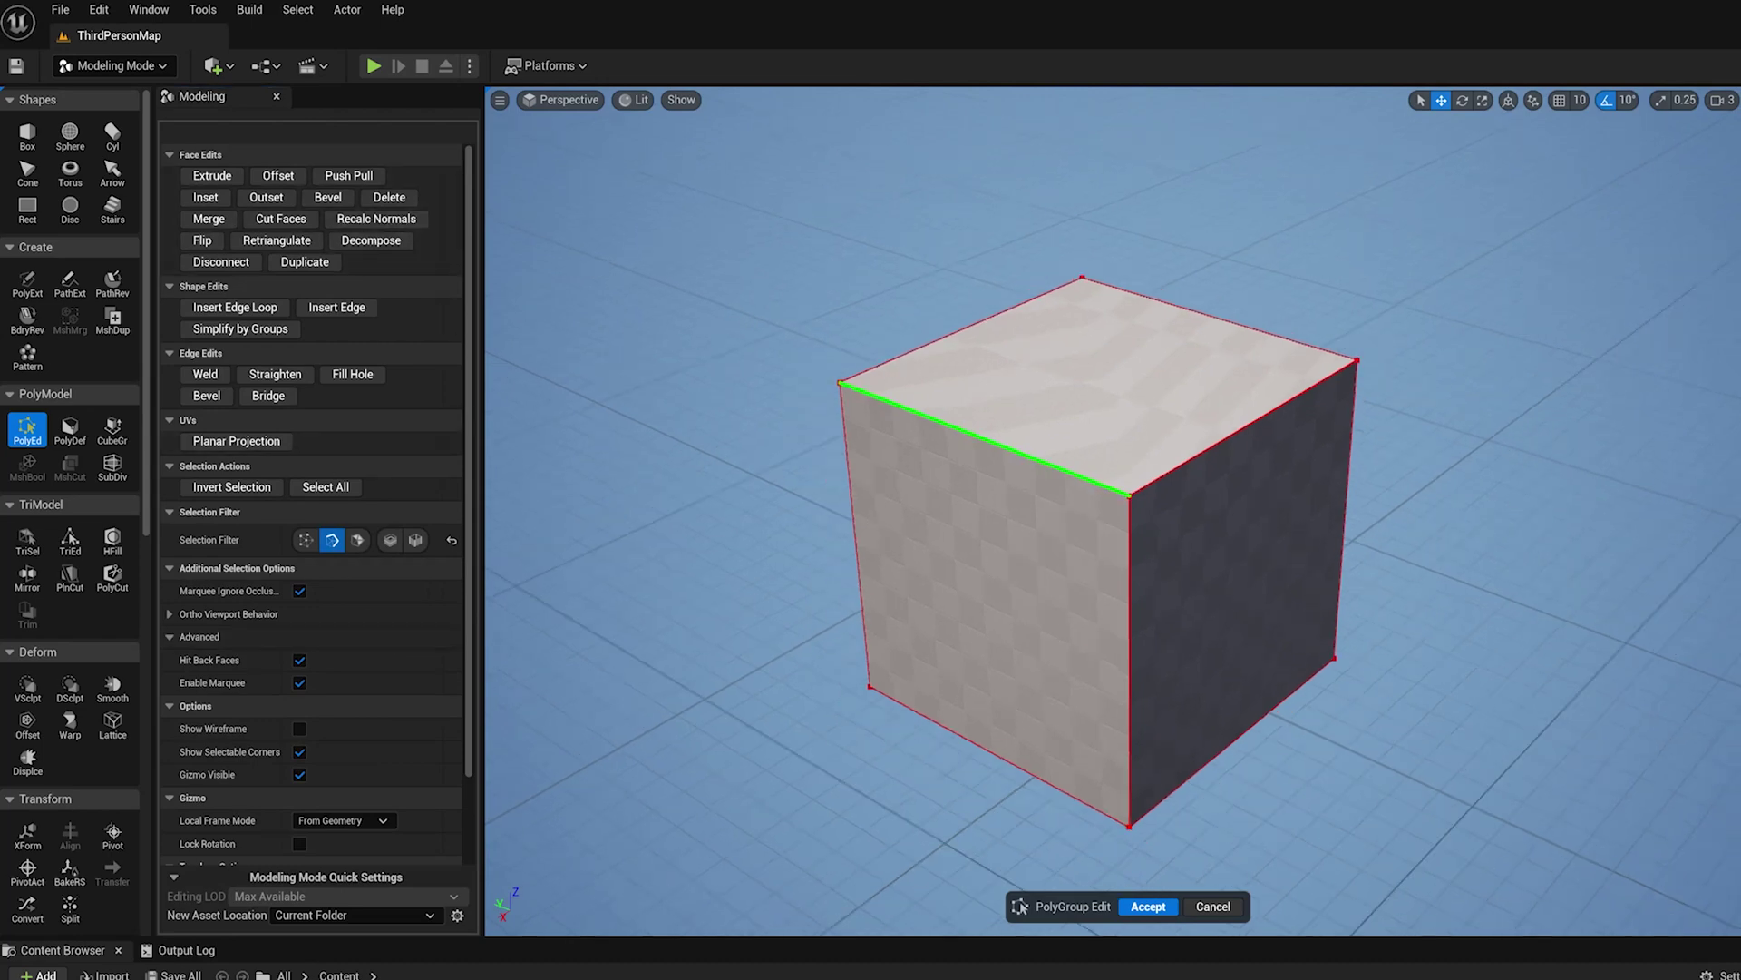
pyautogui.moveTo(980, 440); pyautogui.dragTo(1008, 461, button='middle')
pyautogui.keyDown('alt'); pyautogui.moveTo(1005, 499); pyautogui.dragTo(1107, 476); pyautogui.keyUp('alt')
pyautogui.scroll(1, 951, 502)
pyautogui.keyDown('alt'); pyautogui.moveTo(898, 472); pyautogui.dragTo(951, 503); pyautogui.keyUp('alt')
pyautogui.keyDown('alt'); pyautogui.moveTo(777, 520); pyautogui.dragTo(812, 529); pyautogui.keyUp('alt')
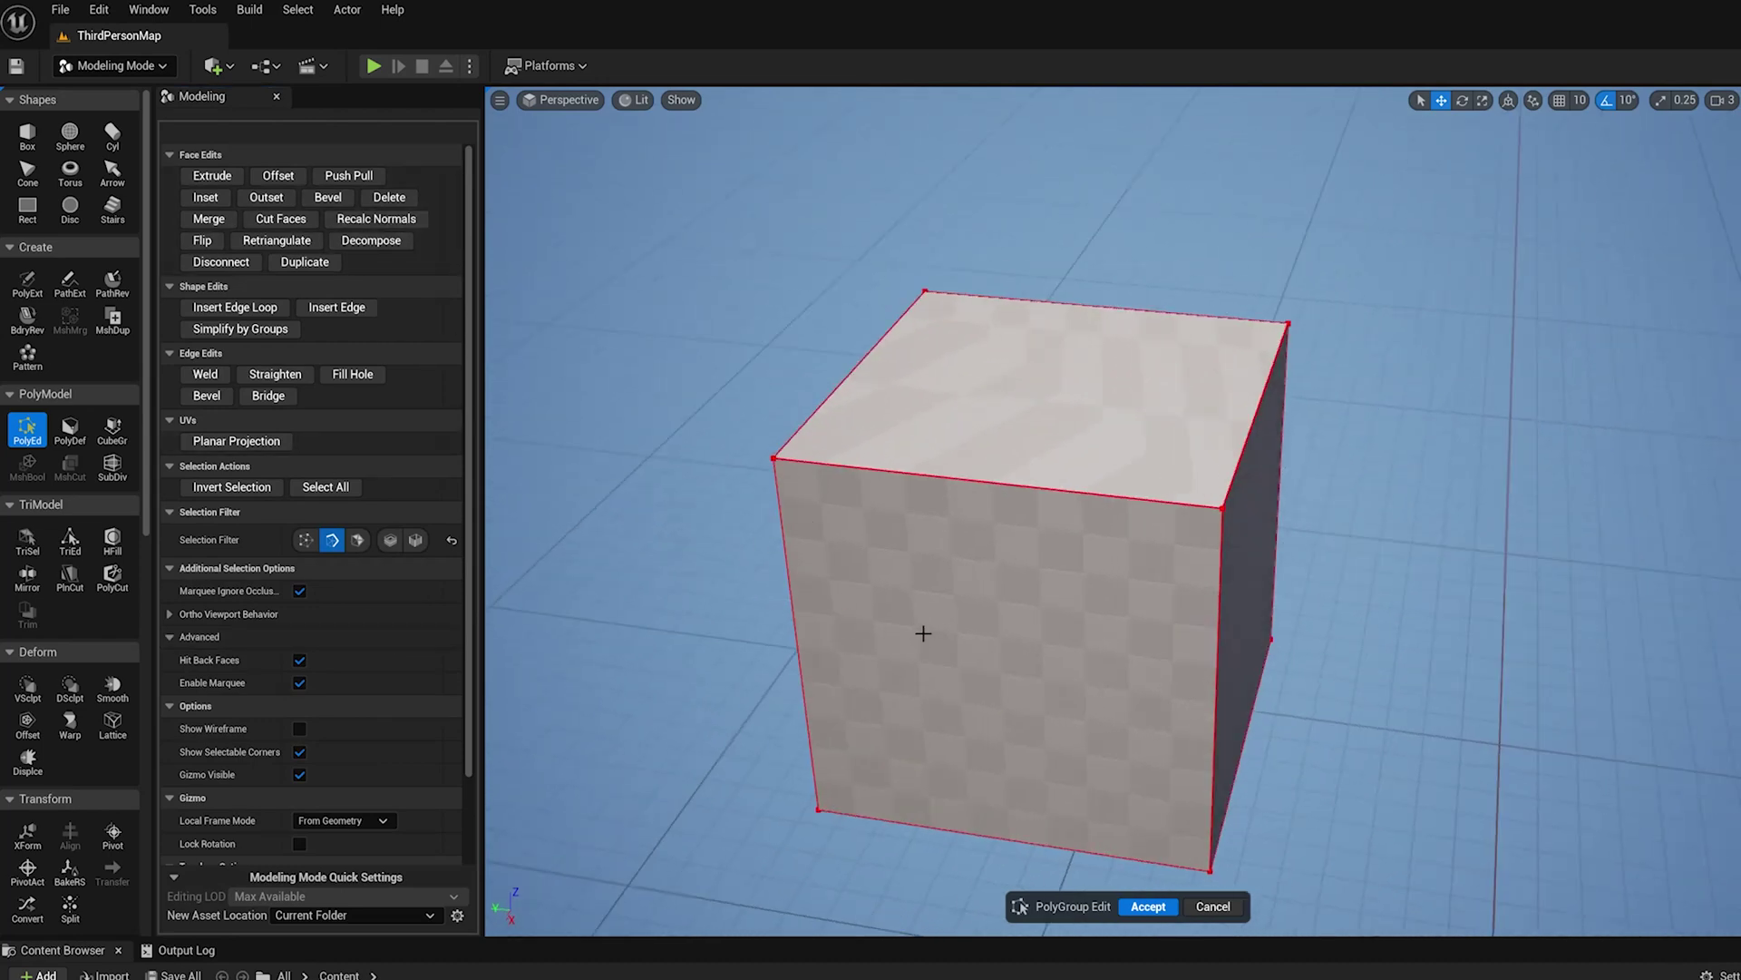
pyautogui.moveTo(901, 635)
pyautogui.keyDown('alt'); pyautogui.mouseDown()
pyautogui.moveTo(934, 626)
pyautogui.moveTo(900, 635)
pyautogui.mouseUp(); pyautogui.keyUp('alt')
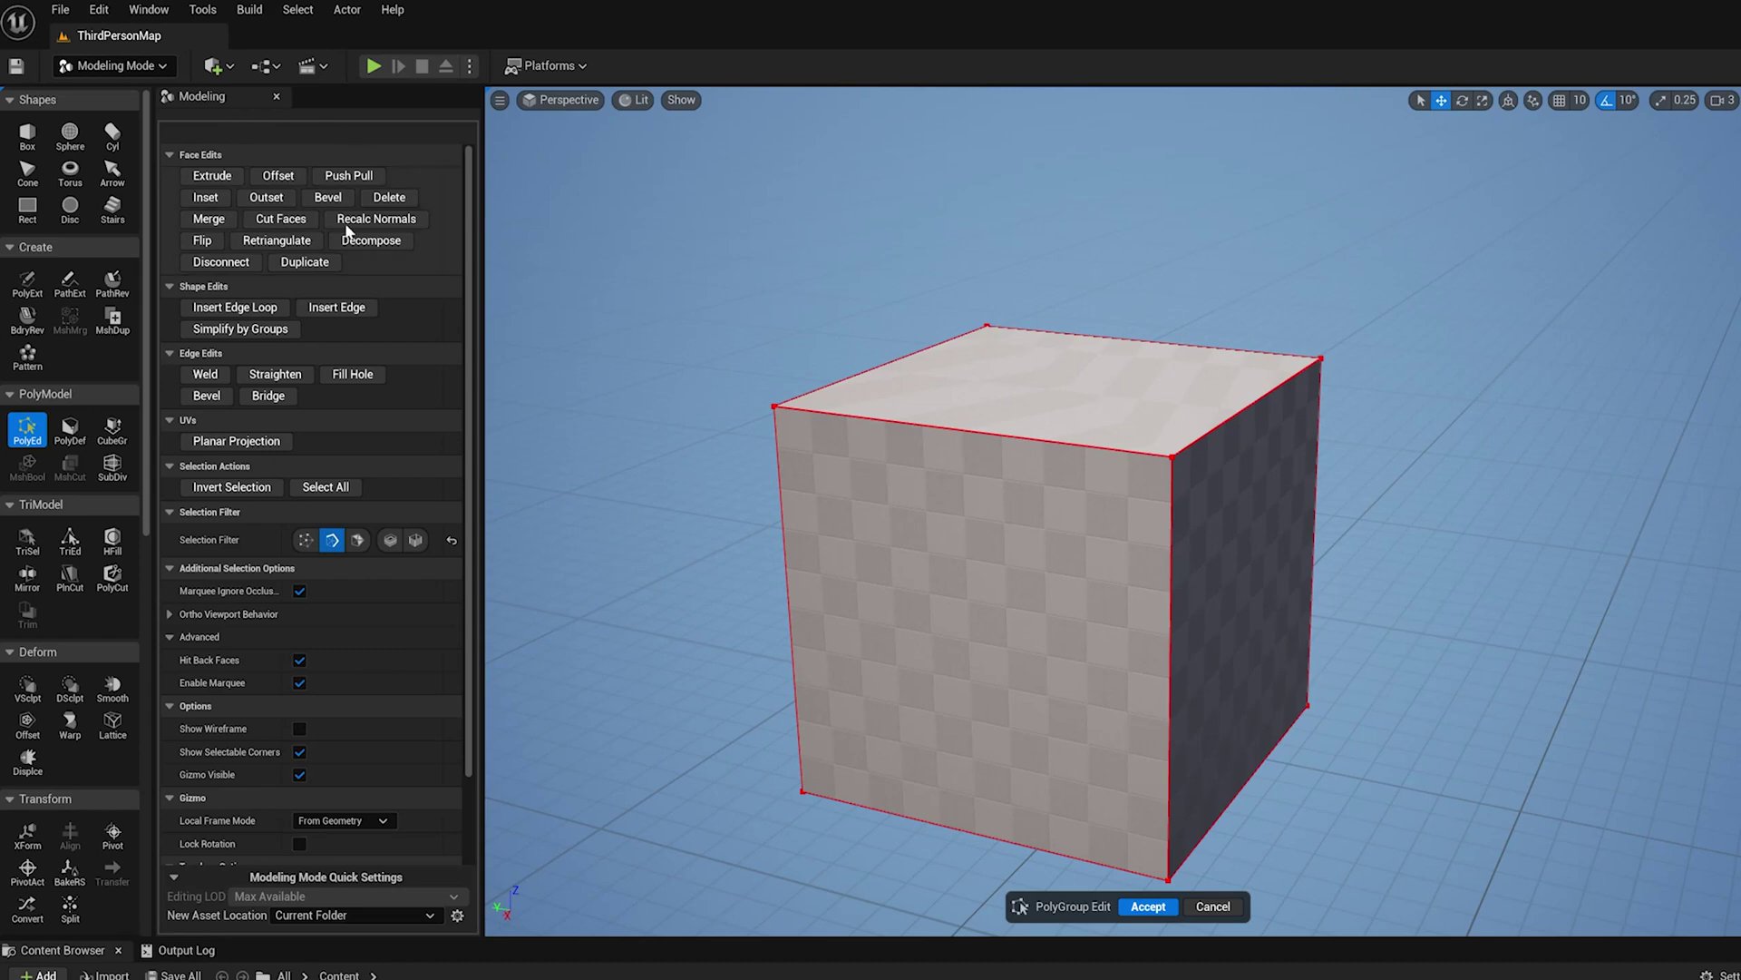
pyautogui.keyDown('alt'); pyautogui.moveTo(1170, 581); pyautogui.dragTo(1001, 541); pyautogui.keyUp('alt')
pyautogui.scroll(2, 1009, 544)
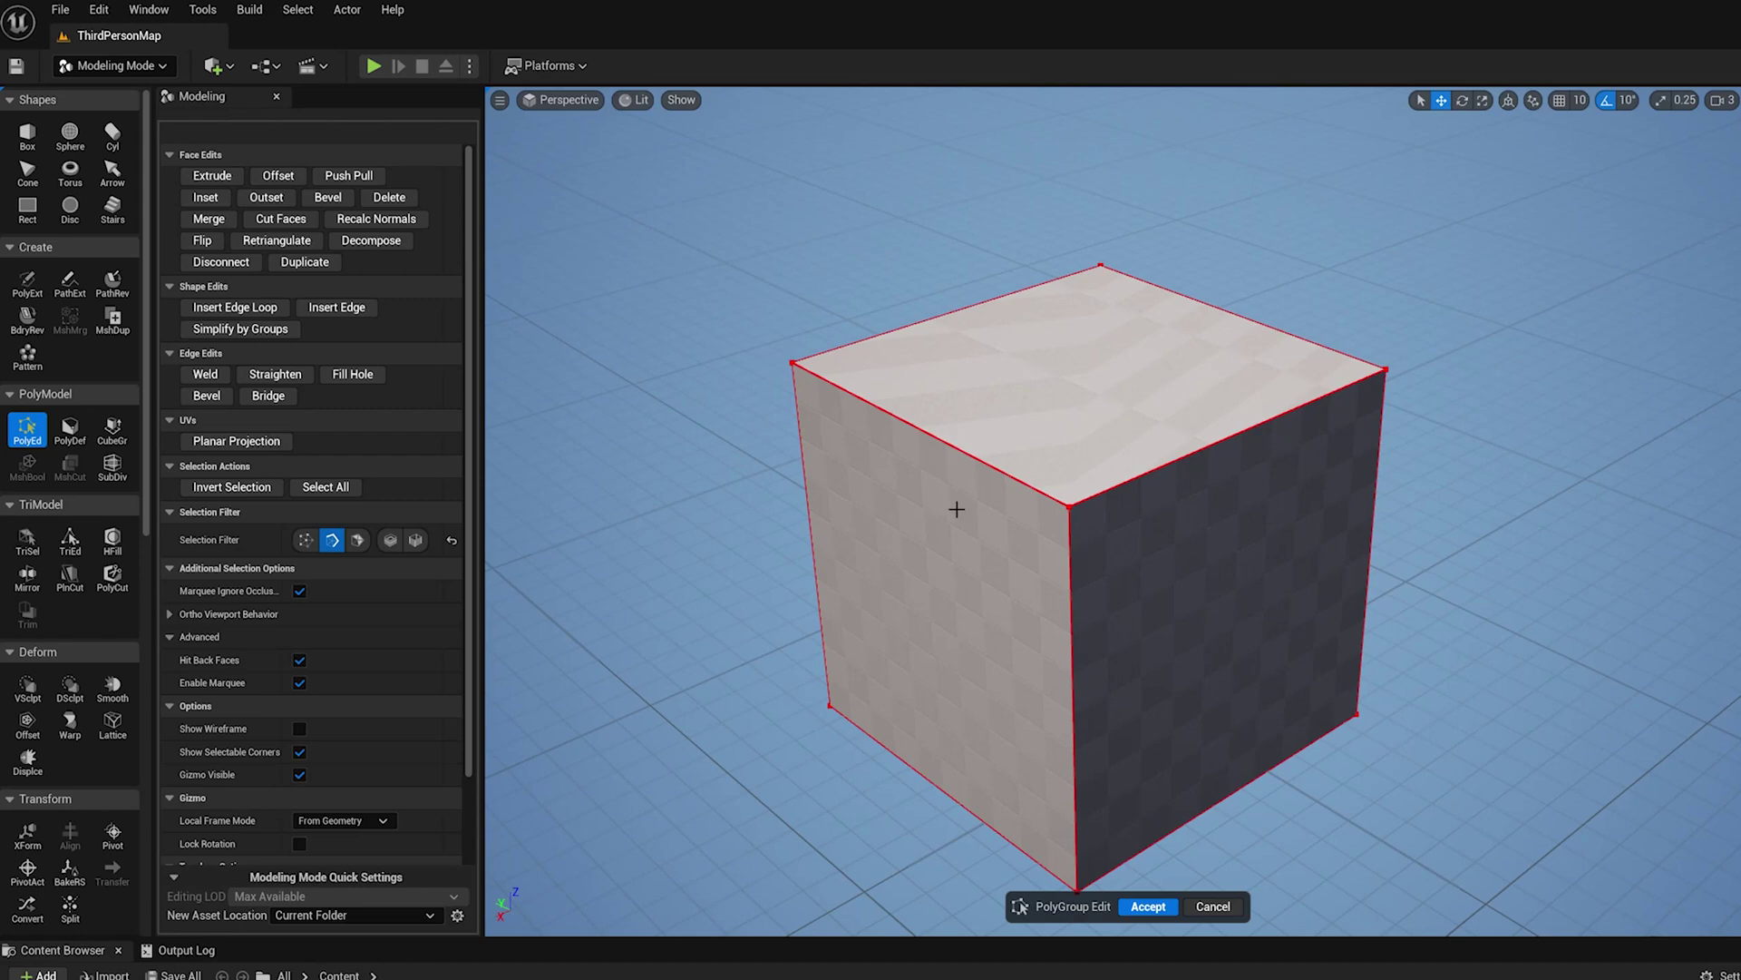
pyautogui.moveTo(970, 515)
pyautogui.keyDown('alt'); pyautogui.mouseDown()
pyautogui.moveTo(982, 556)
pyautogui.moveTo(941, 530)
pyautogui.mouseUp(); pyautogui.keyUp('alt')
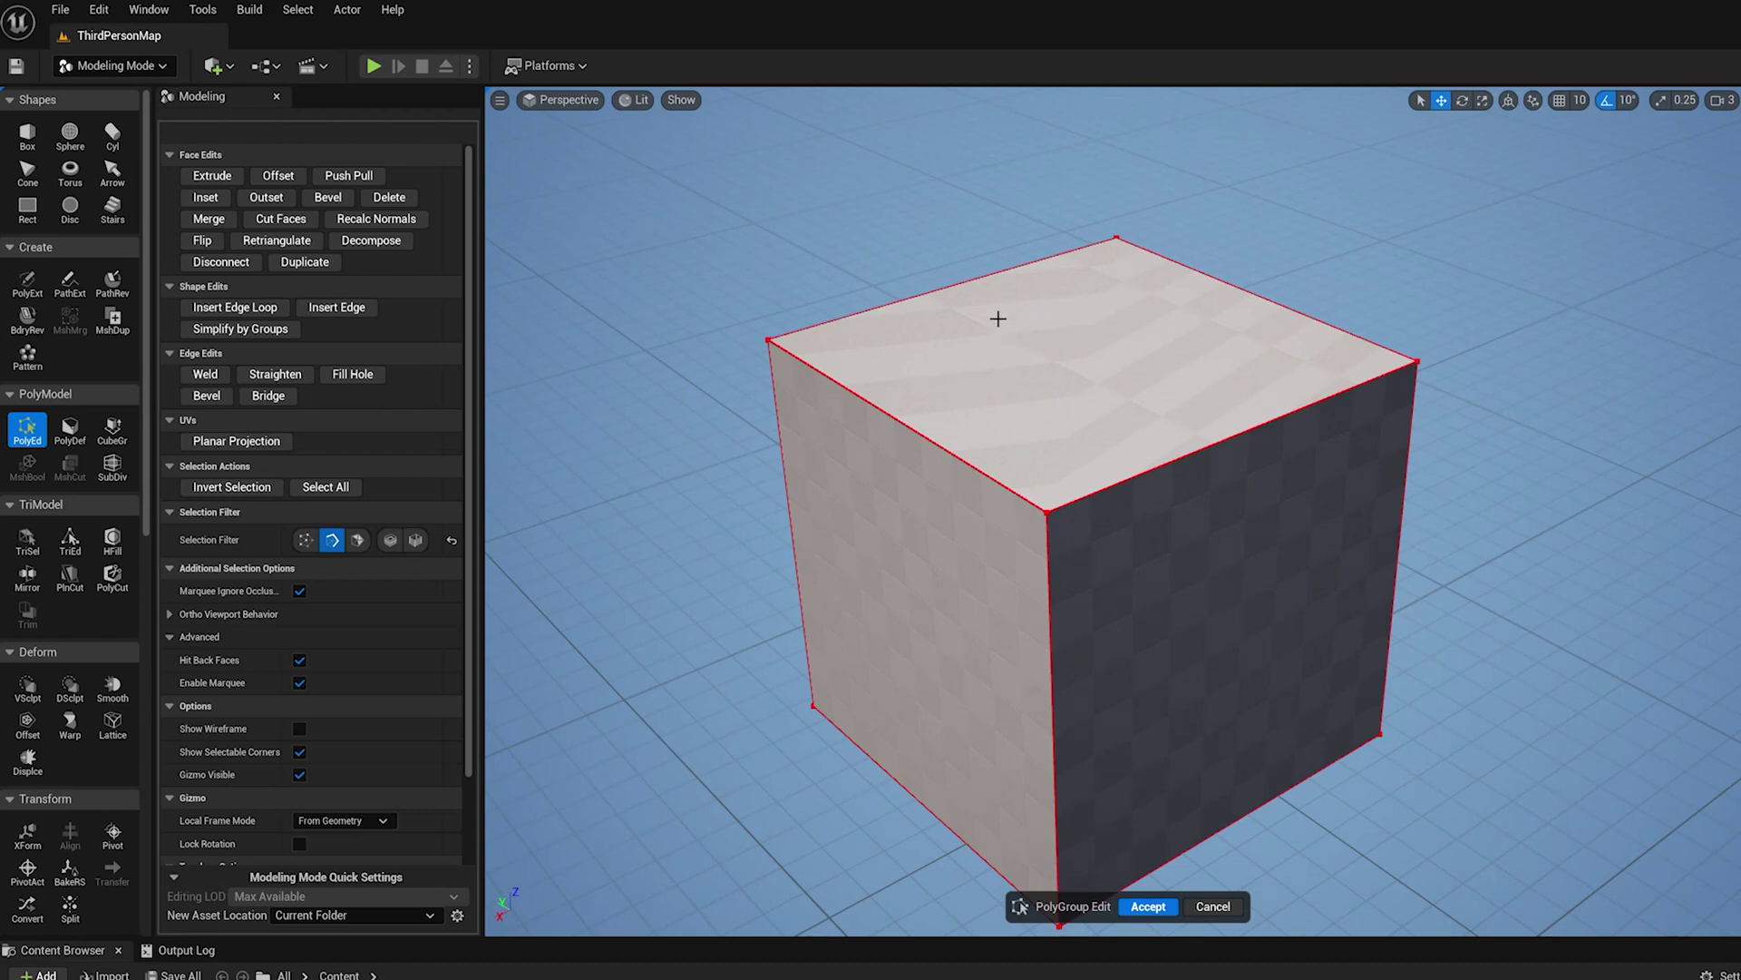
pyautogui.scroll(-1, 999, 467)
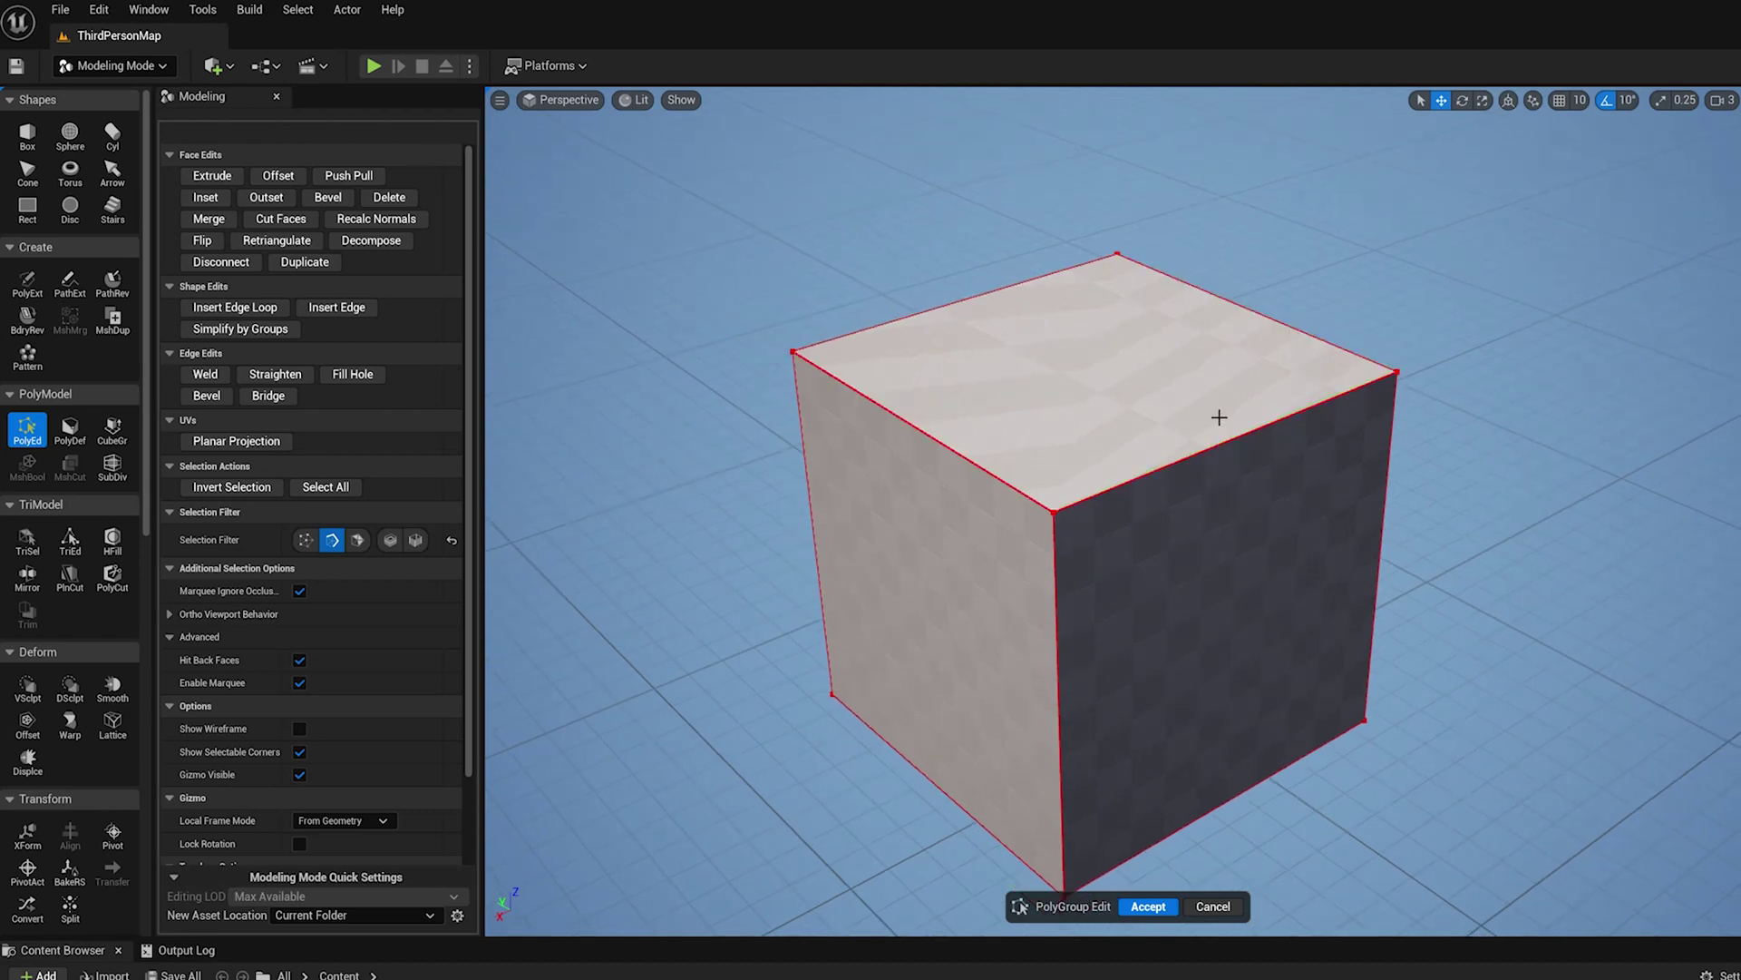
pyautogui.moveTo(1151, 440)
pyautogui.keyDown('alt'); pyautogui.mouseDown()
pyautogui.moveTo(1187, 440)
pyautogui.moveTo(1166, 441)
pyautogui.mouseUp(); pyautogui.keyUp('alt')
pyautogui.scroll(1, 1151, 423)
pyautogui.moveTo(1151, 423); pyautogui.dragTo(1127, 528, button='middle')
pyautogui.moveTo(1183, 372); pyautogui.dragTo(1174, 400, button='middle')
pyautogui.keyDown('alt'); pyautogui.moveTo(1173, 401); pyautogui.dragTo(1206, 398); pyautogui.keyUp('alt')
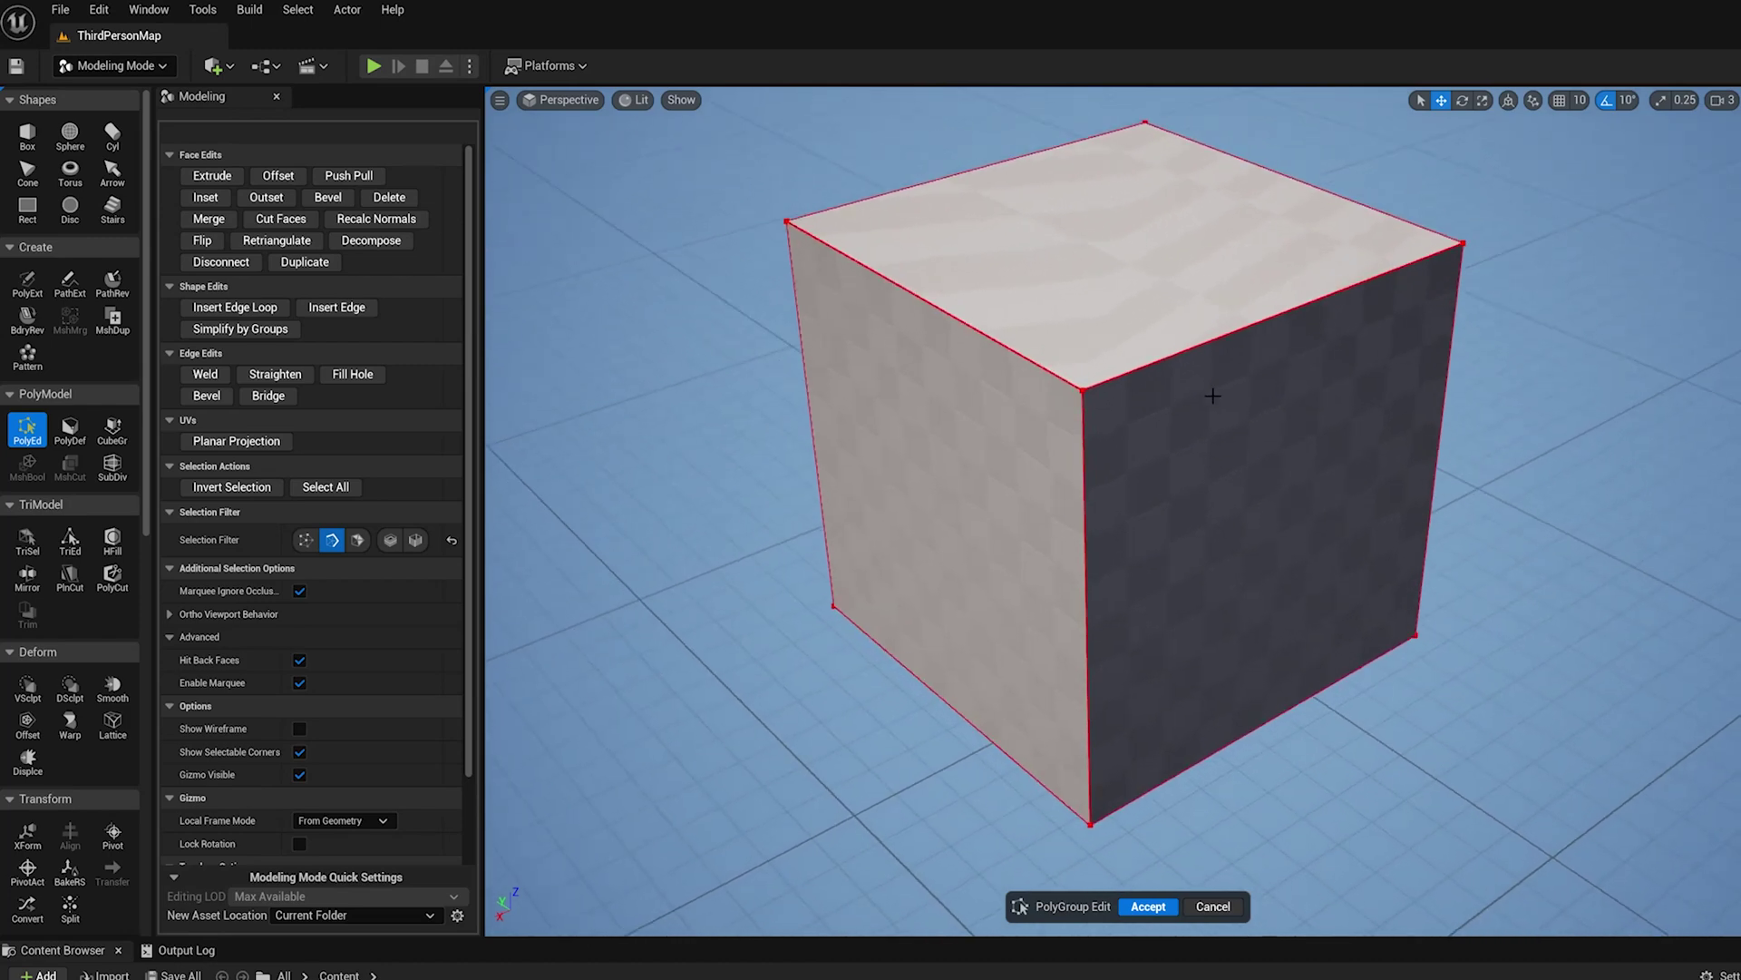